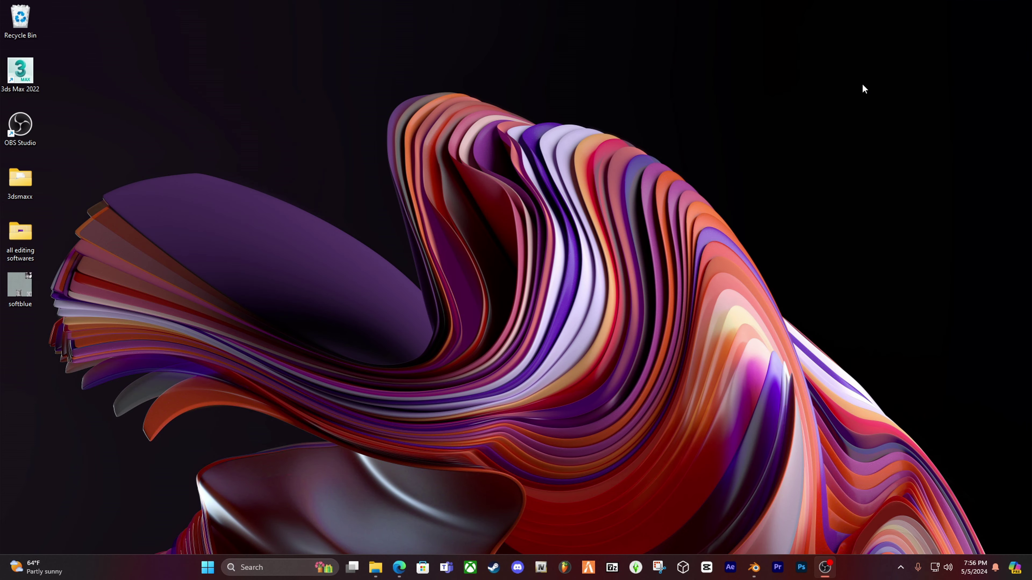
# Create a folder named pend on the desktop and move it to an empty area.
pyautogui.rightClick(818, 113)
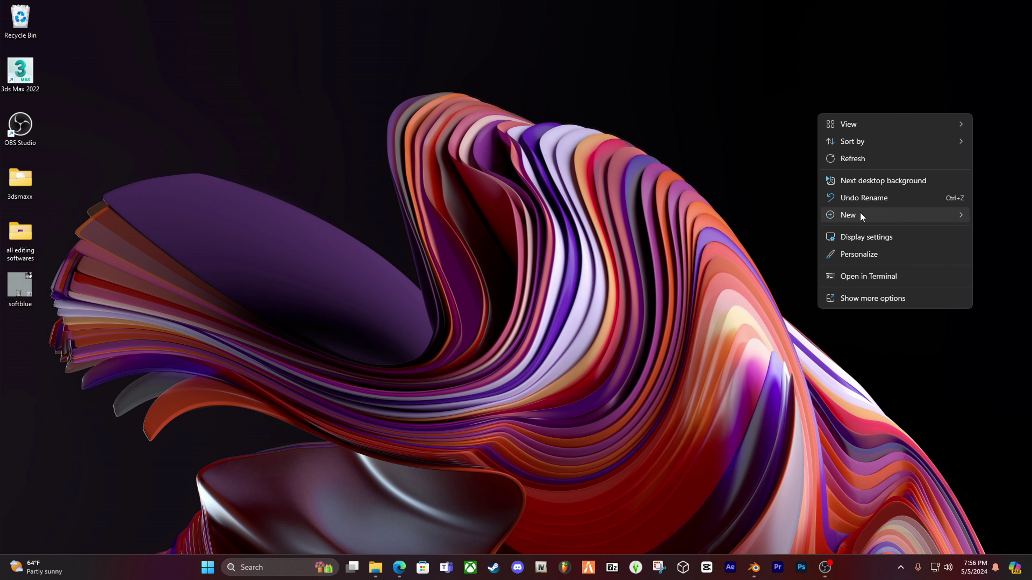
pyautogui.moveTo(860, 214)
pyautogui.click(780, 216)
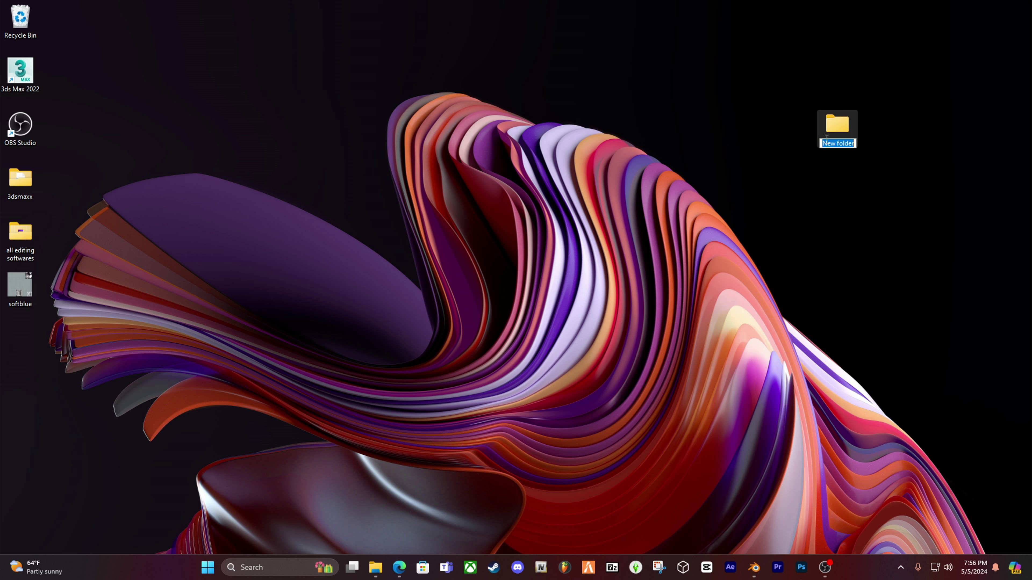
pyautogui.write('pend')
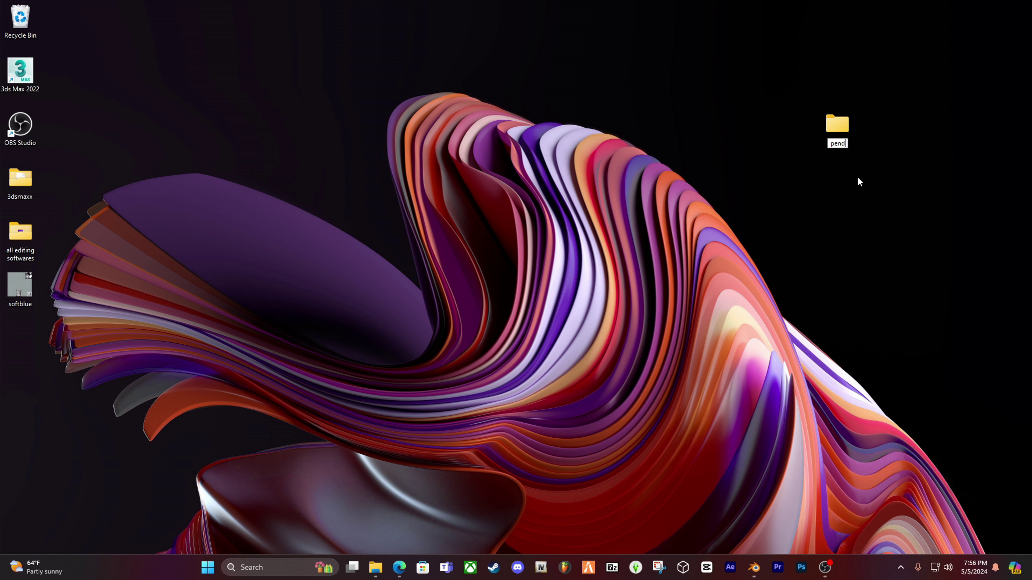
pyautogui.moveTo(839, 133); pyautogui.dragTo(801, 159)
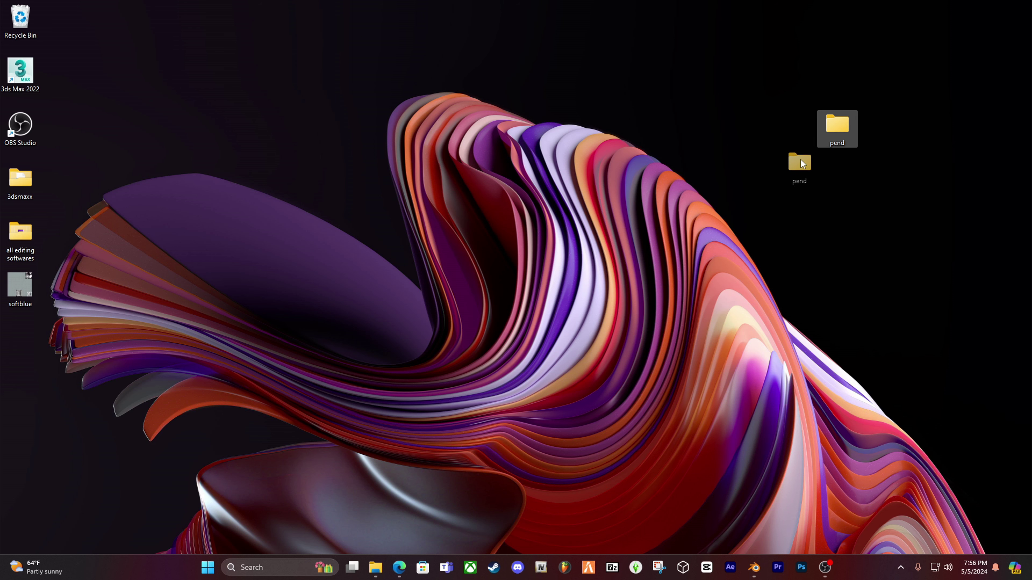
pyautogui.moveTo(856, 116); pyautogui.dragTo(877, 120)
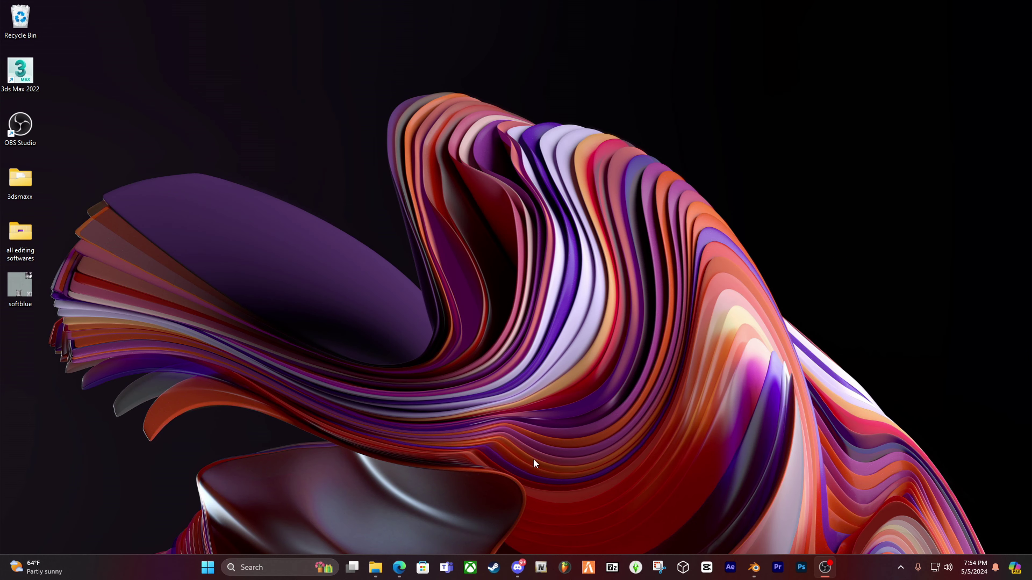
# Switch to Discord and download the Chain 17 template, chain17.obj, from the templates-free channel.
pyautogui.click(517, 567)
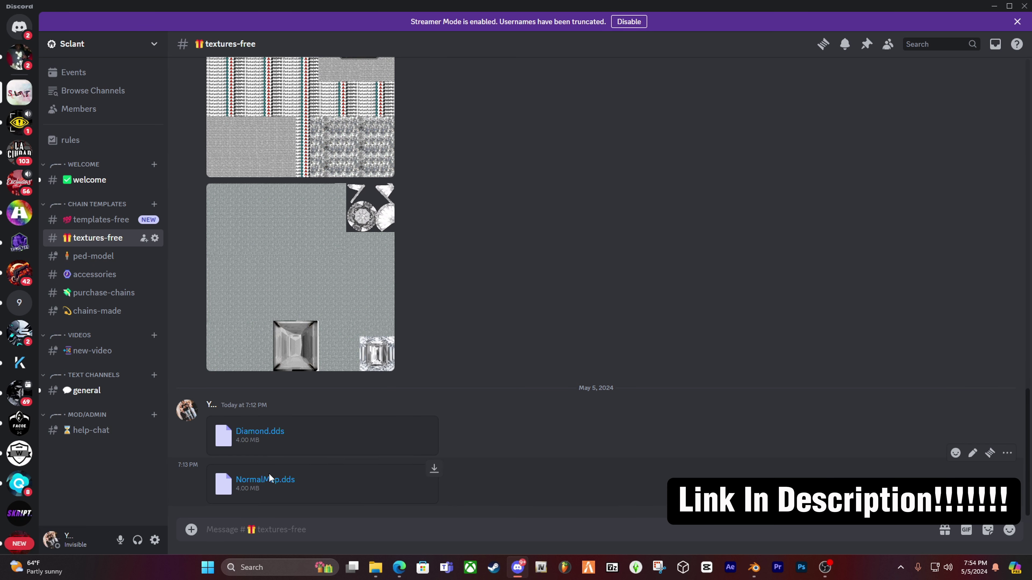
pyautogui.click(101, 219)
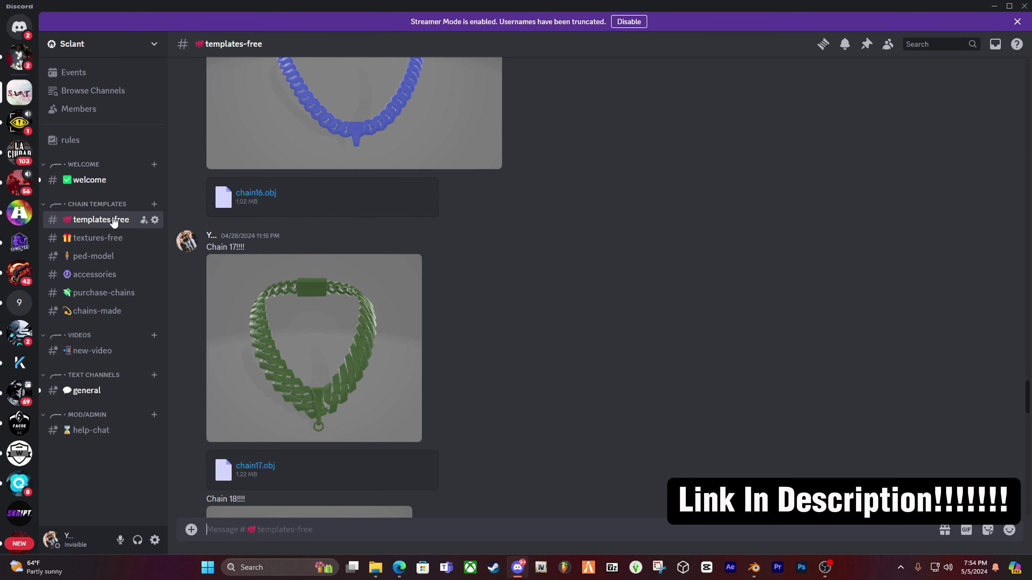
pyautogui.scroll(15, 342, 413)
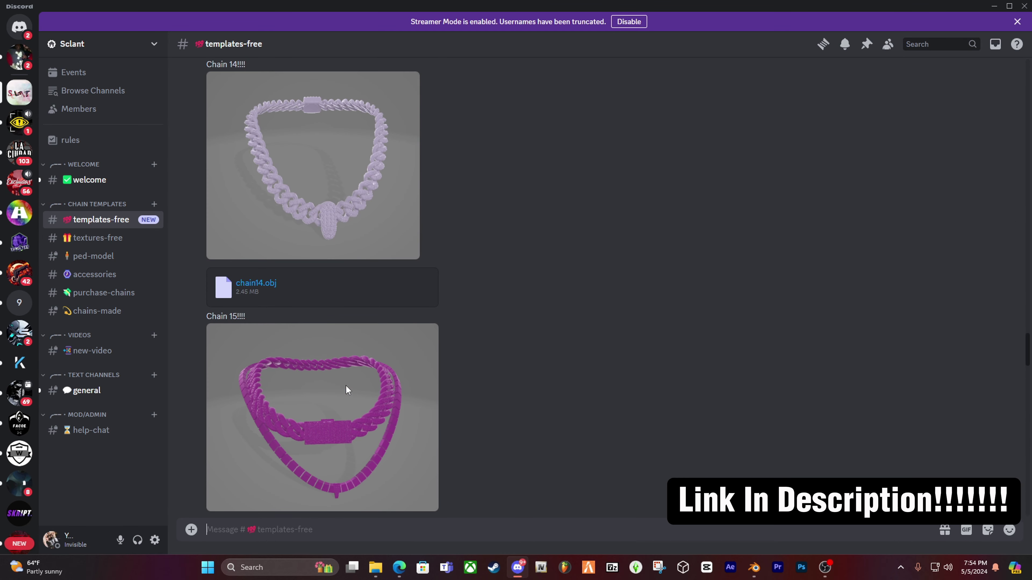
pyautogui.scroll(-15, 351, 217)
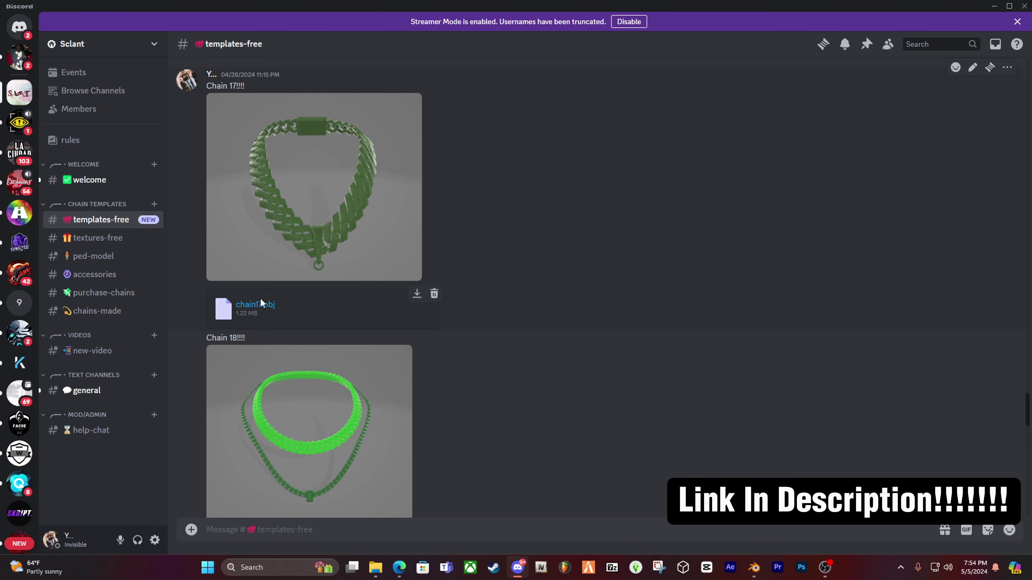
pyautogui.click(417, 294)
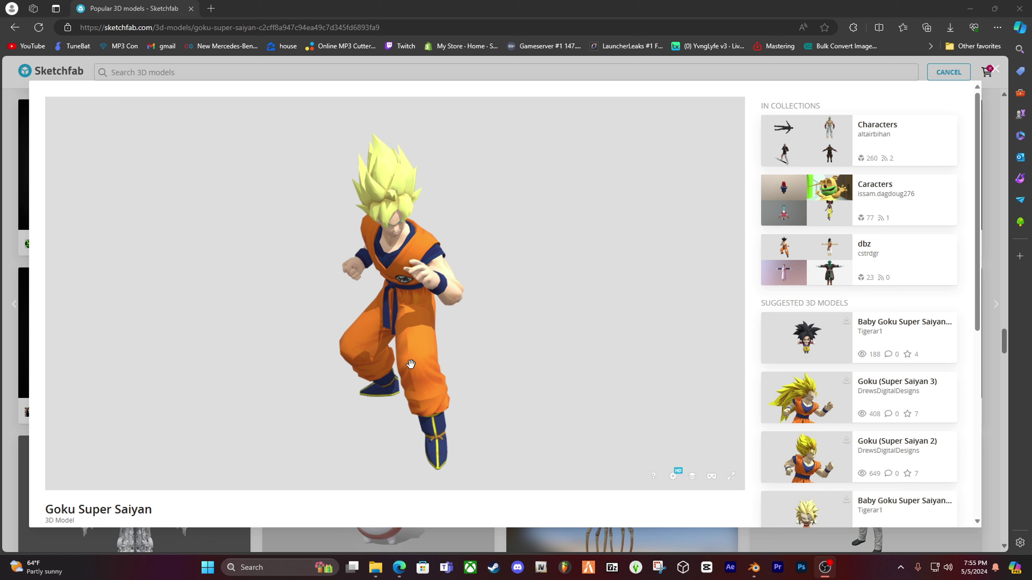
# Browse Sketchfab's downloadable character models in the browser and download the Goku Super Saiyan model.
pyautogui.click(993, 70)
pyautogui.scroll(-5, 726, 362)
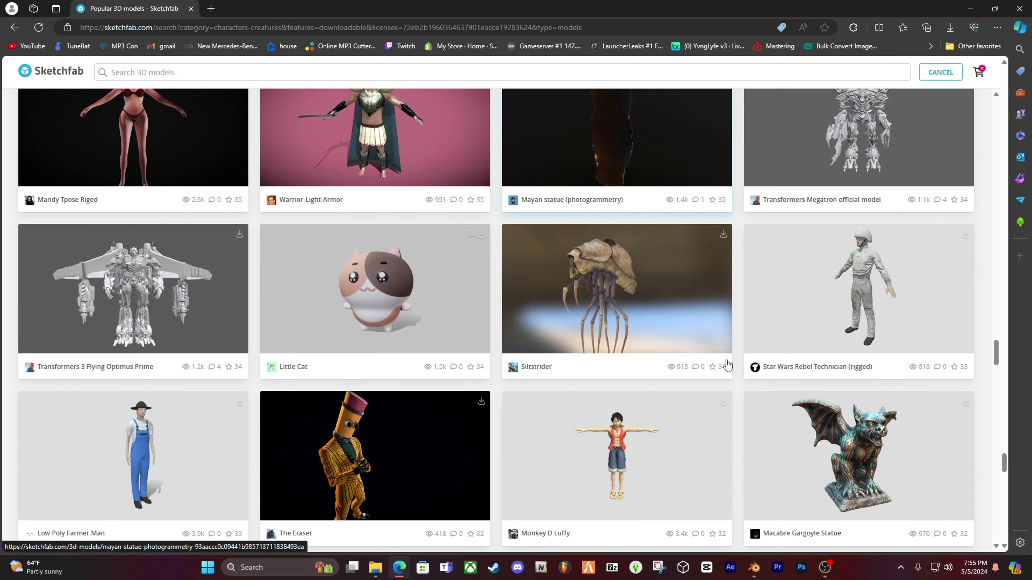
pyautogui.scroll(15, 644, 368)
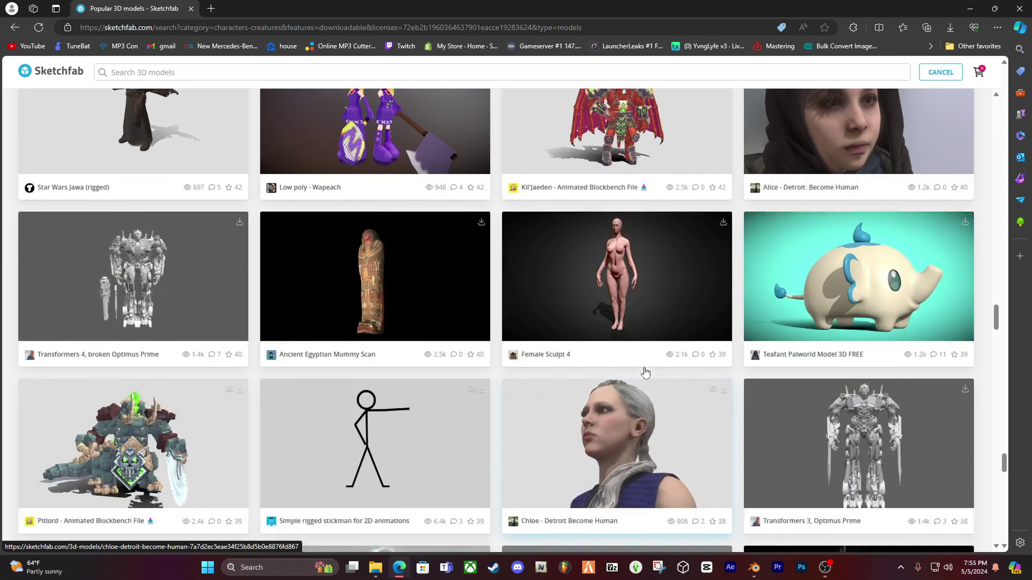
pyautogui.scroll(-20, 645, 373)
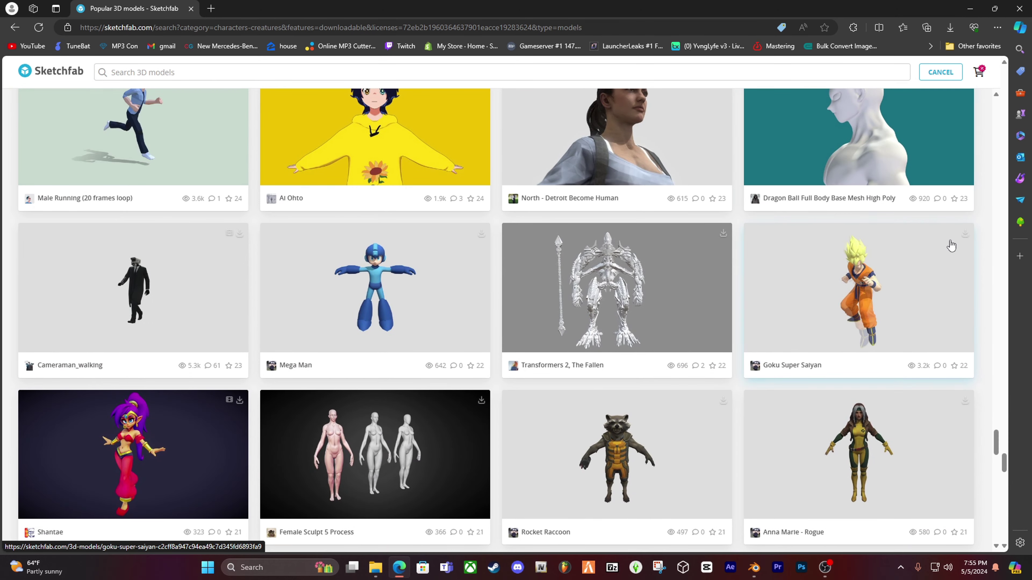
pyautogui.click(965, 235)
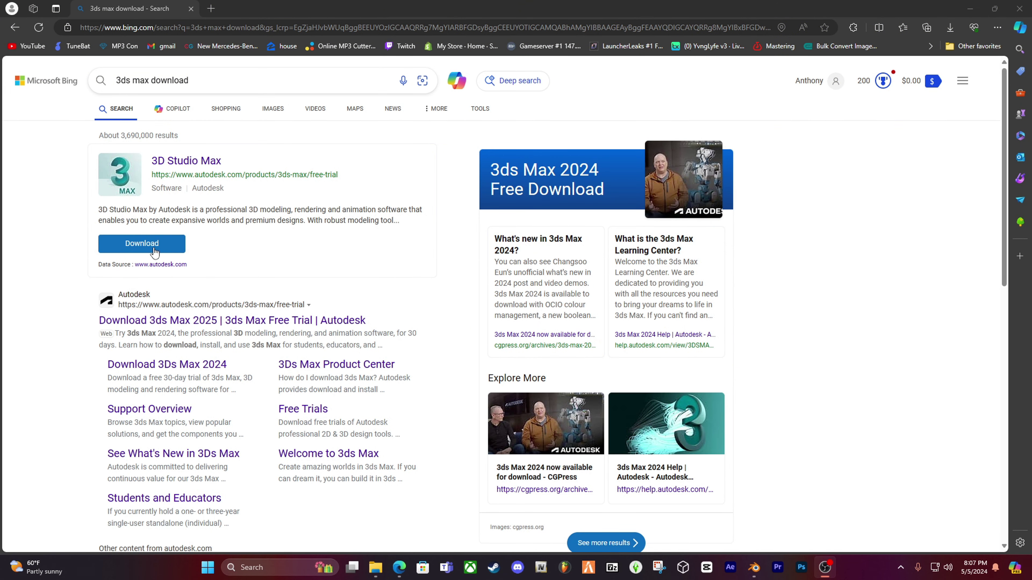
# Request the 3ds Max free trial for Home Use on Autodesk's site, accept the terms and download the installer.
pyautogui.click(153, 249)
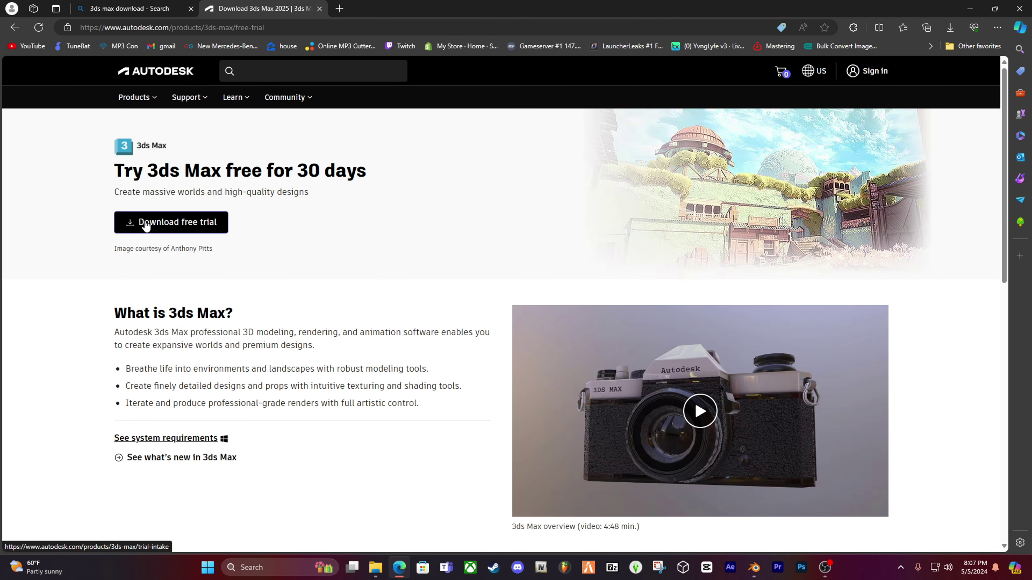
pyautogui.click(157, 223)
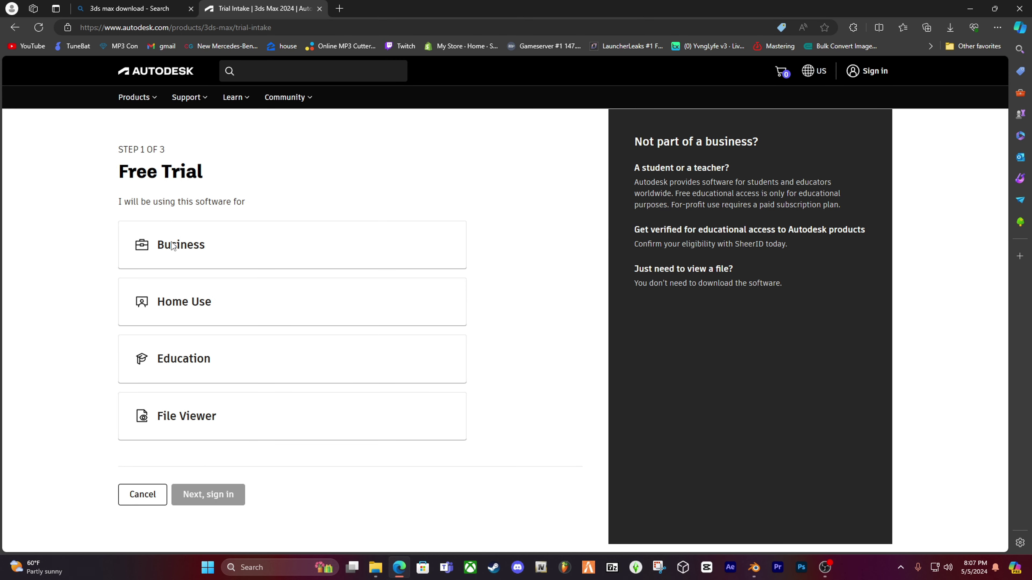
pyautogui.click(198, 296)
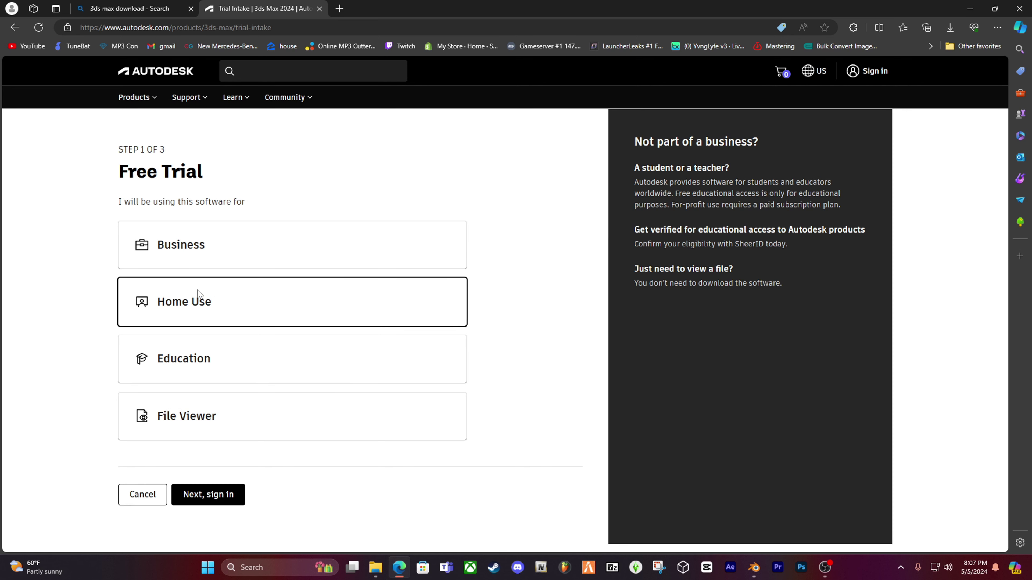
pyautogui.click(209, 496)
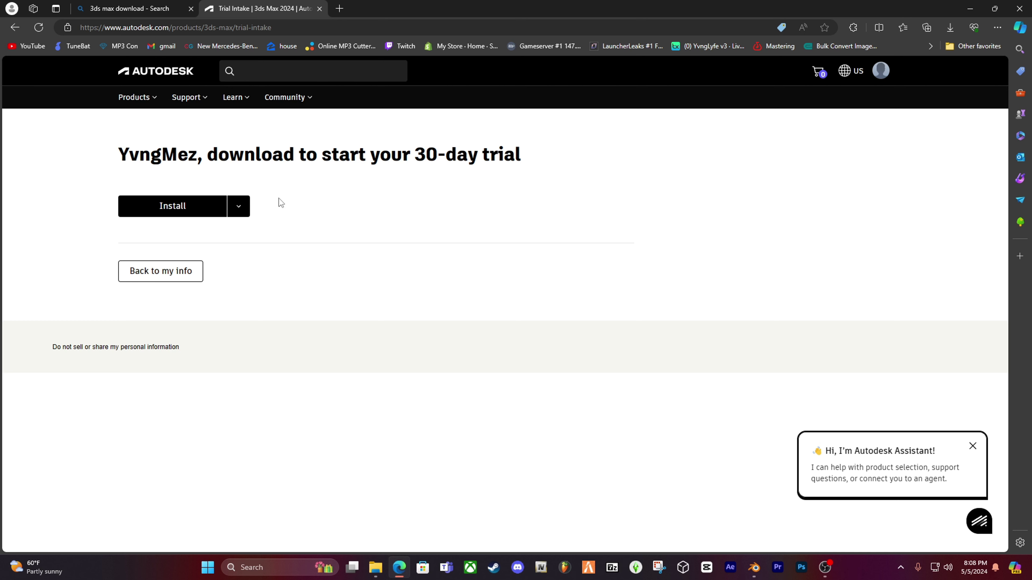
pyautogui.click(184, 207)
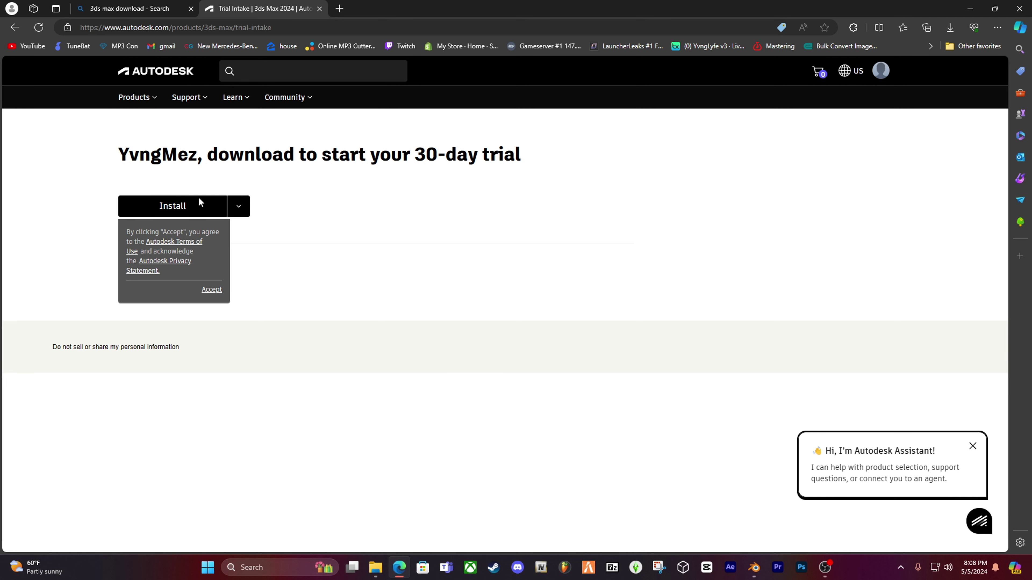
pyautogui.click(211, 290)
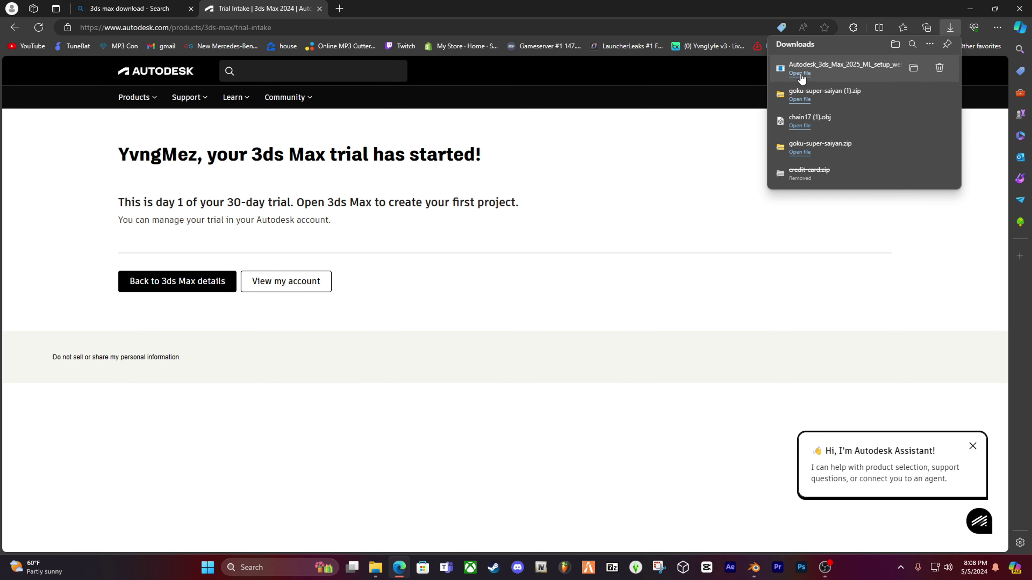
# Run the downloaded installer and install 3ds Max 2025 to C:\Program Files\Autodesk with Civil View, Material Library and Substance.
pyautogui.click(806, 73)
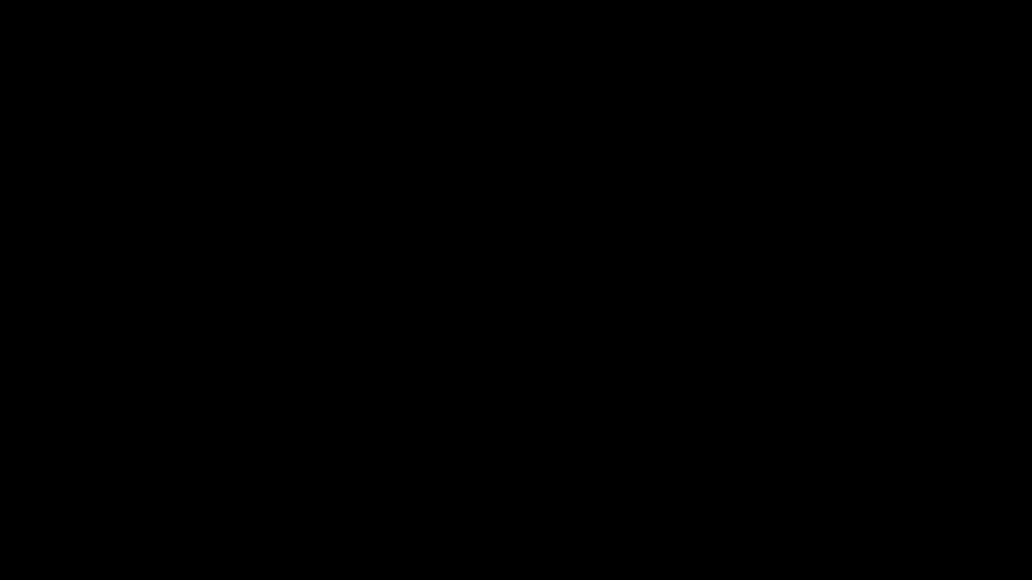
pyautogui.click(517, 318)
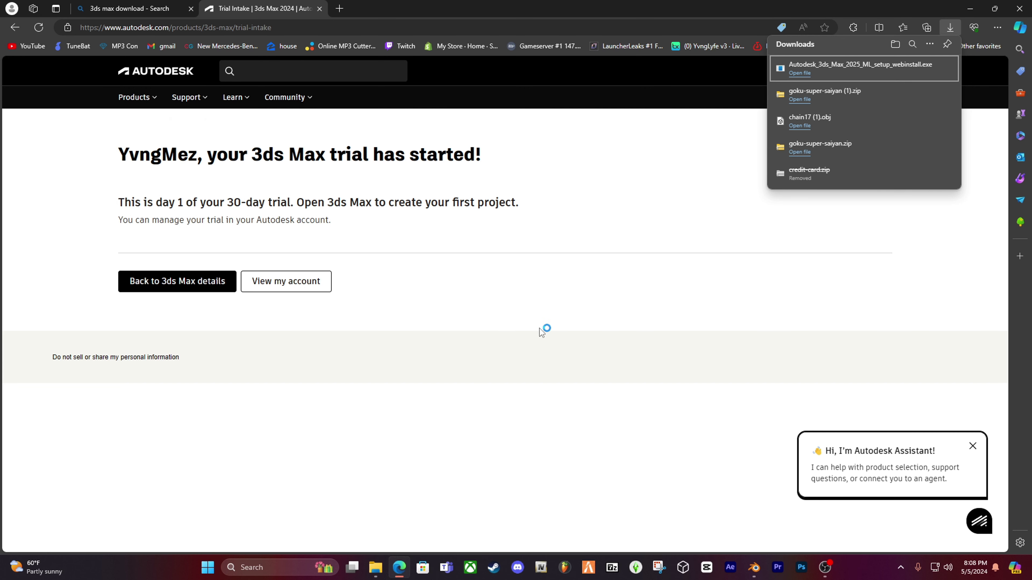
pyautogui.click(320, 9)
pyautogui.click(969, 9)
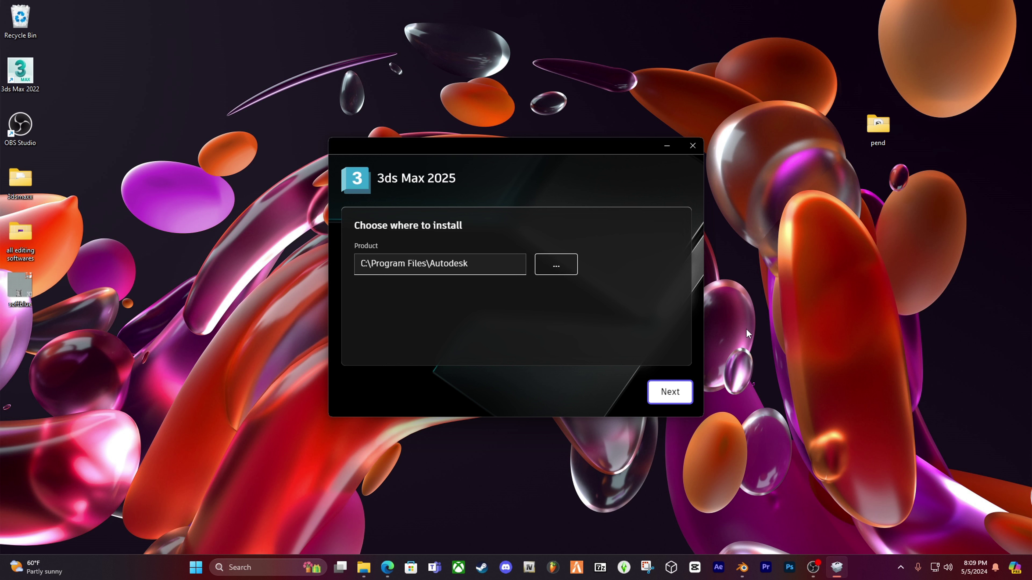
pyautogui.click(666, 391)
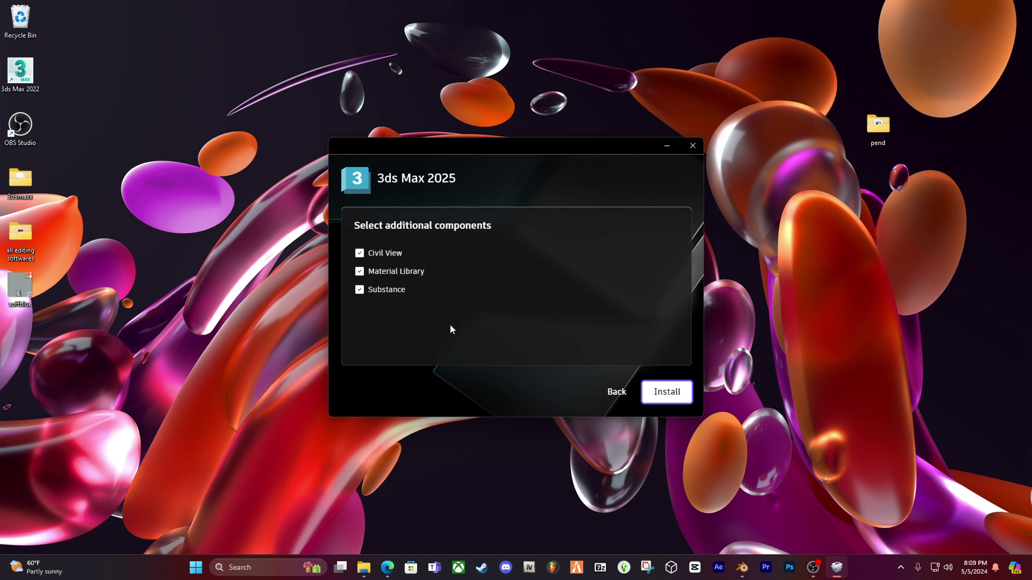
pyautogui.click(677, 397)
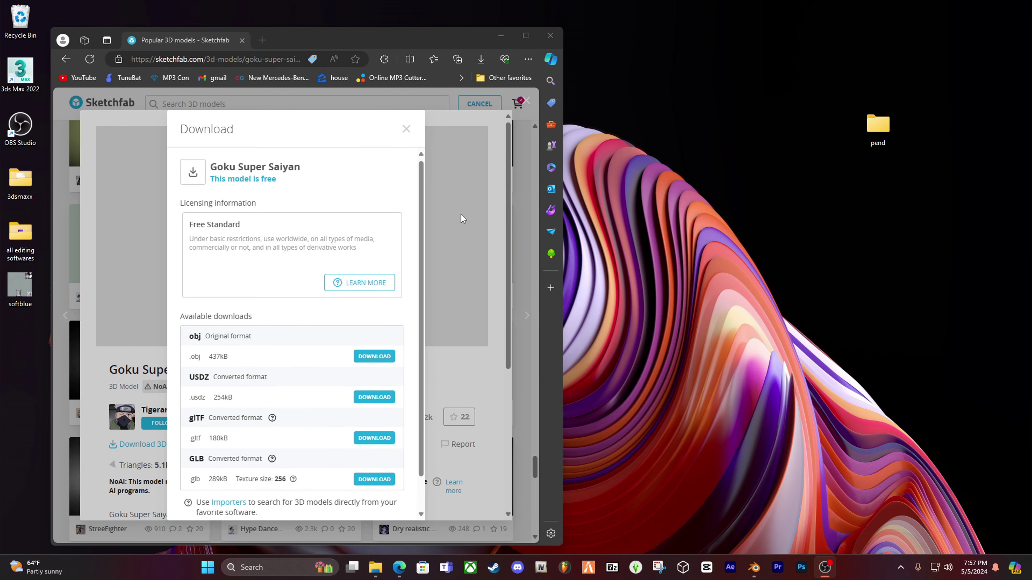
# Copy the downloaded chain17 (1).obj and all files from source/Goku in goku-super-saiyan (1).zip into the pend folder.
pyautogui.click(480, 59)
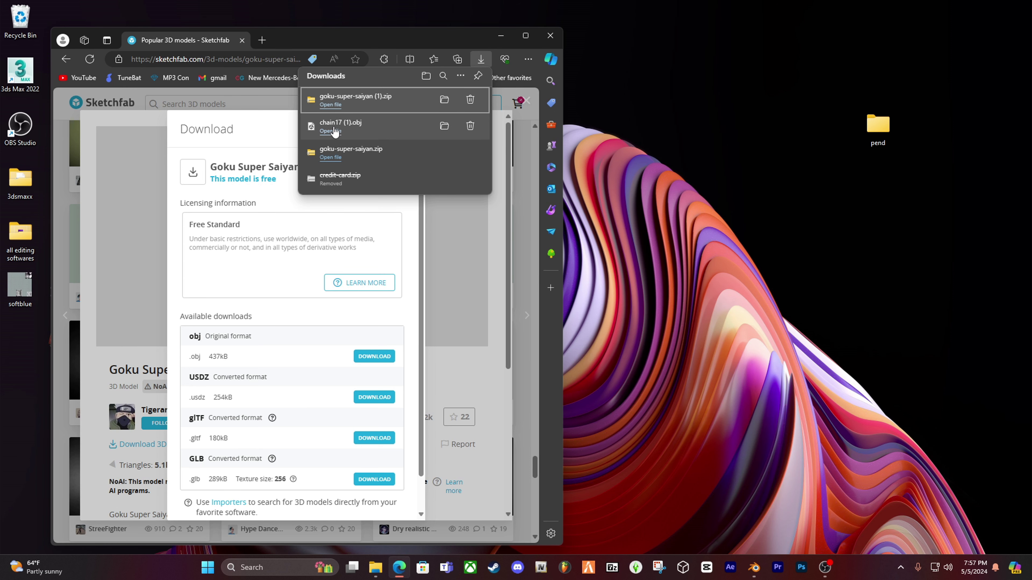
pyautogui.moveTo(327, 127)
pyautogui.mouseDown()
pyautogui.moveTo(747, 140)
pyautogui.moveTo(876, 126)
pyautogui.mouseUp()
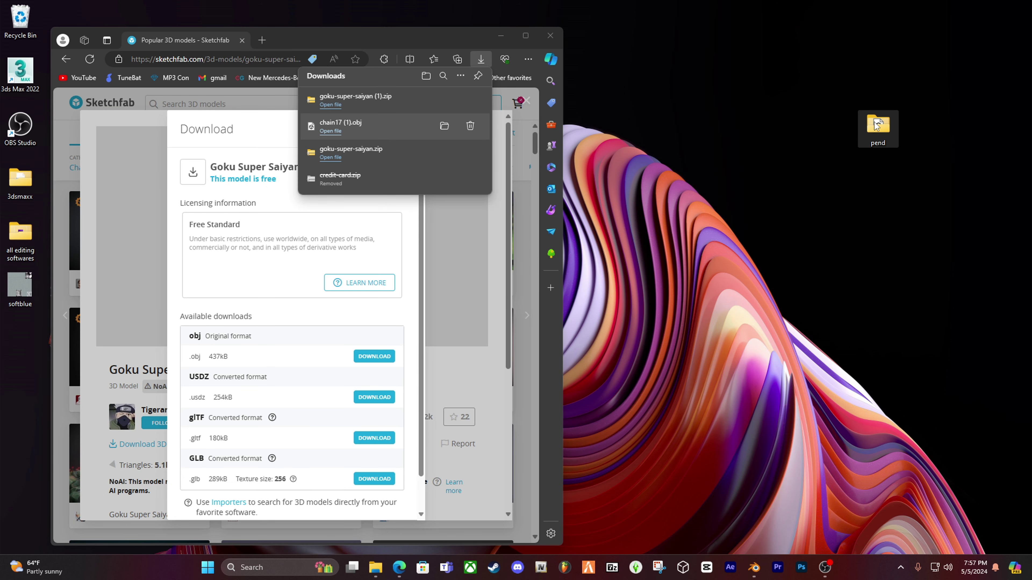
pyautogui.click(343, 99)
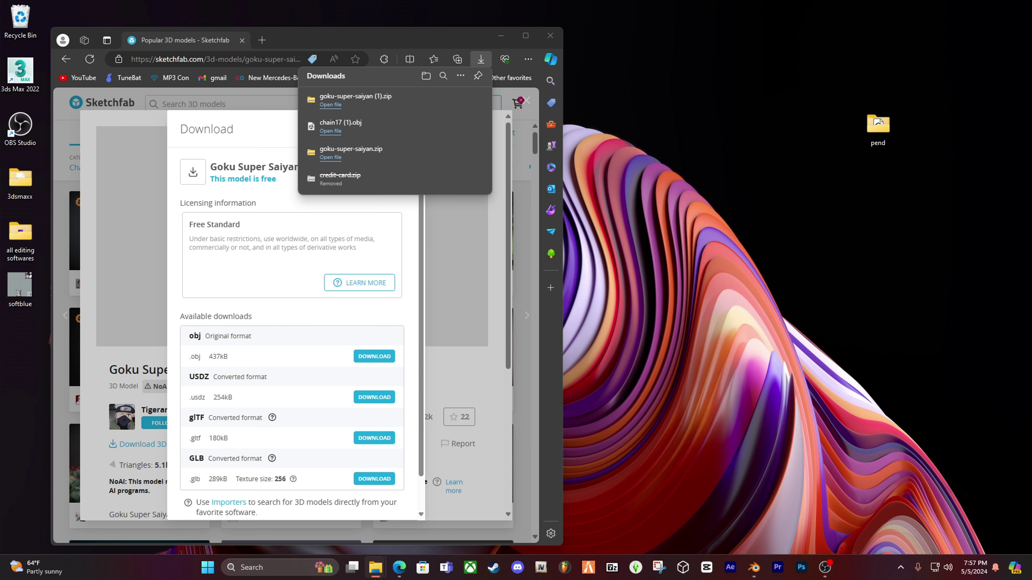
pyautogui.moveTo(0, 240); pyautogui.dragTo(627, 154)
pyautogui.moveTo(839, 264); pyautogui.dragTo(447, 264)
pyautogui.doubleClick(157, 241)
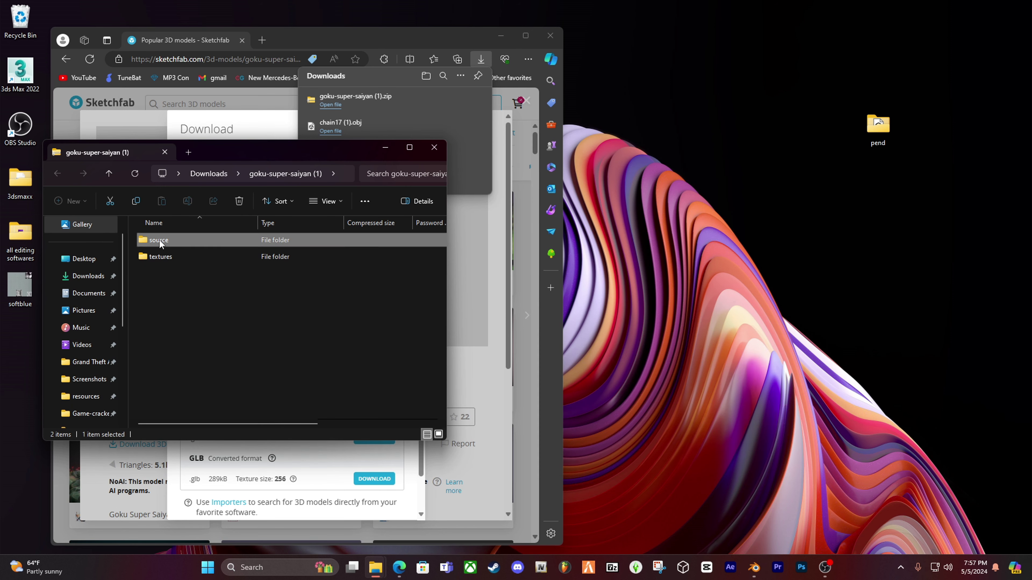
pyautogui.doubleClick(164, 239)
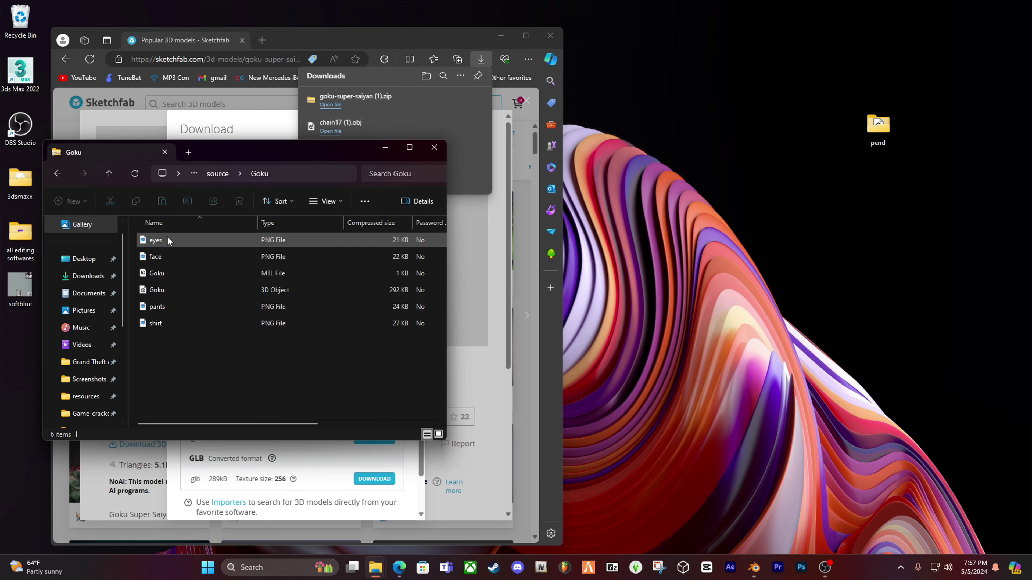
pyautogui.moveTo(171, 349)
pyautogui.mouseDown()
pyautogui.moveTo(163, 237)
pyautogui.moveTo(237, 269)
pyautogui.moveTo(835, 172)
pyautogui.moveTo(881, 131)
pyautogui.mouseUp()
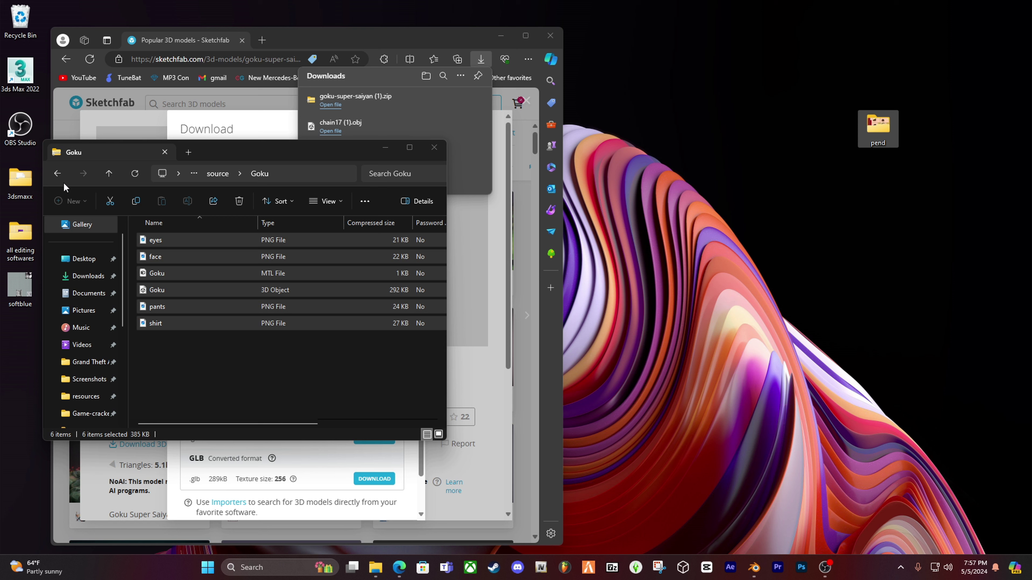
# Copy the eyes, face, pants and shirt images from the archive's textures folder into pend, replacing the same-named files.
pyautogui.click(57, 173)
pyautogui.click(57, 173)
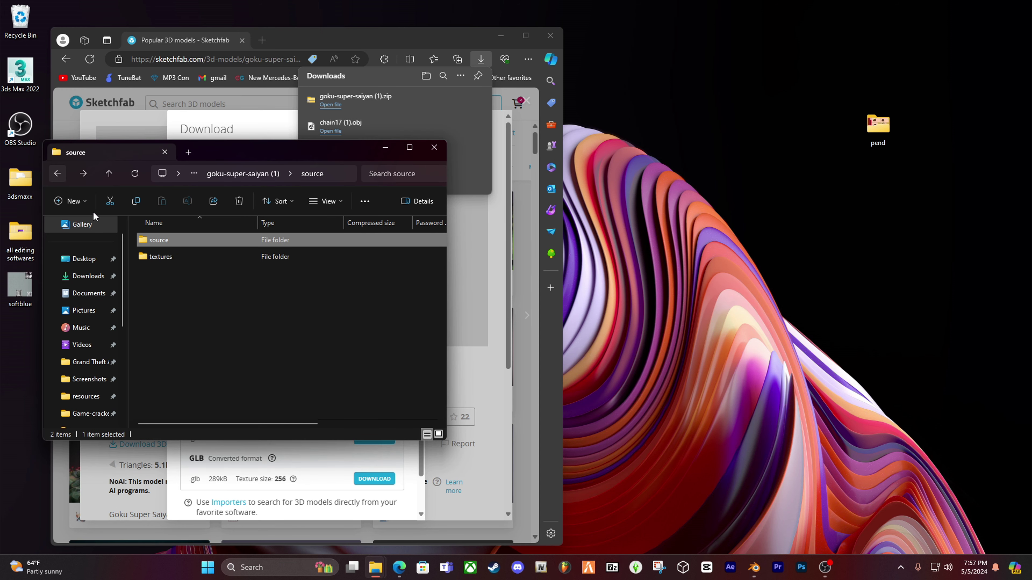
pyautogui.doubleClick(166, 254)
pyautogui.moveTo(167, 302); pyautogui.dragTo(875, 124)
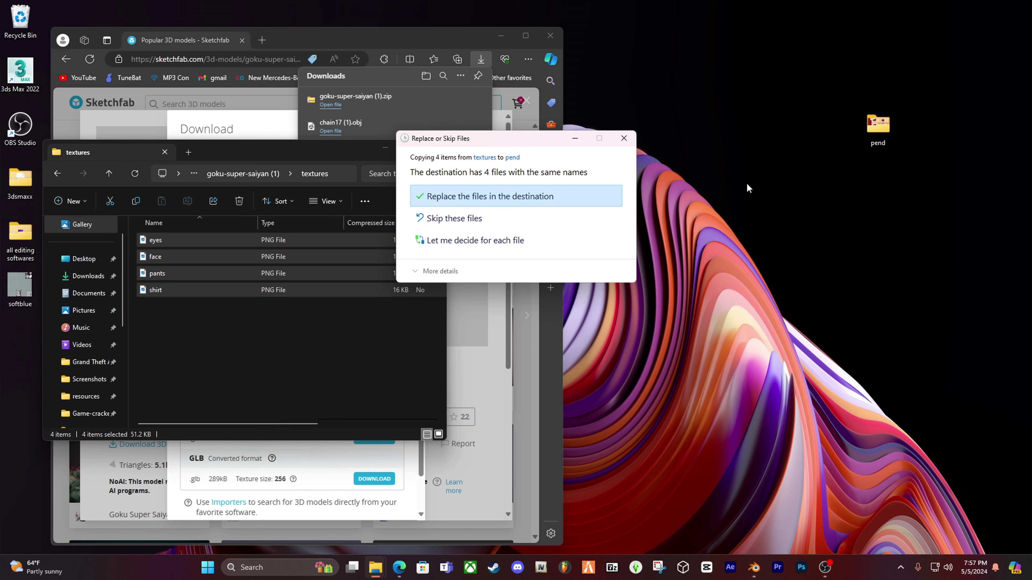
pyautogui.click(474, 194)
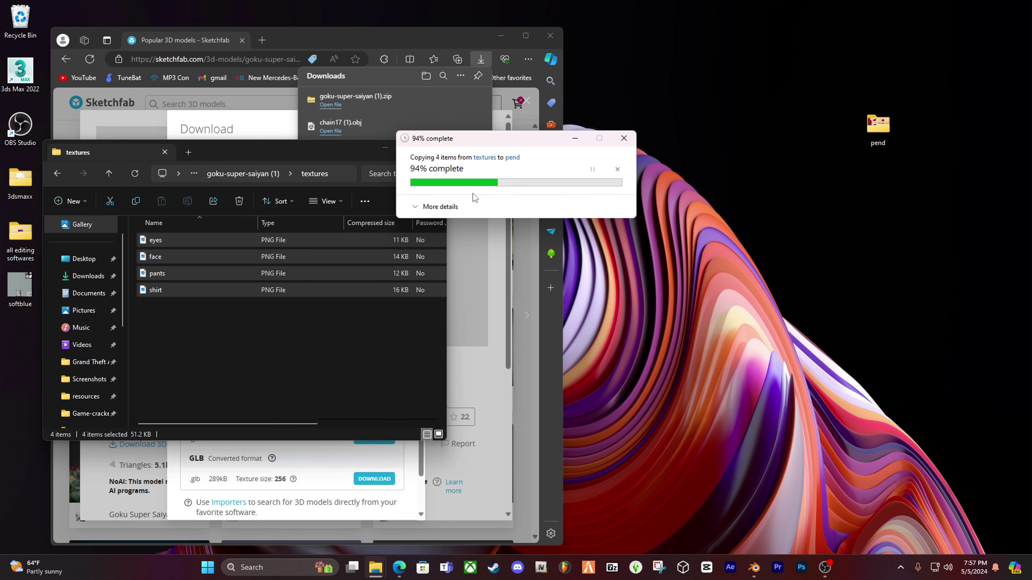
pyautogui.click(434, 148)
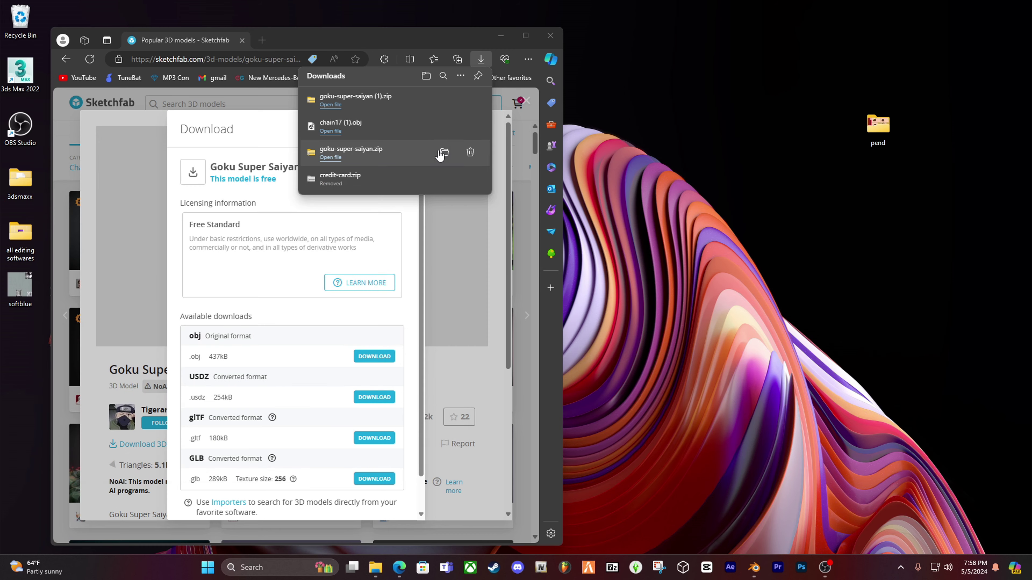
# Close the model download page in the browser and open the pend folder on the desktop.
pyautogui.click(549, 36)
pyautogui.doubleClick(878, 126)
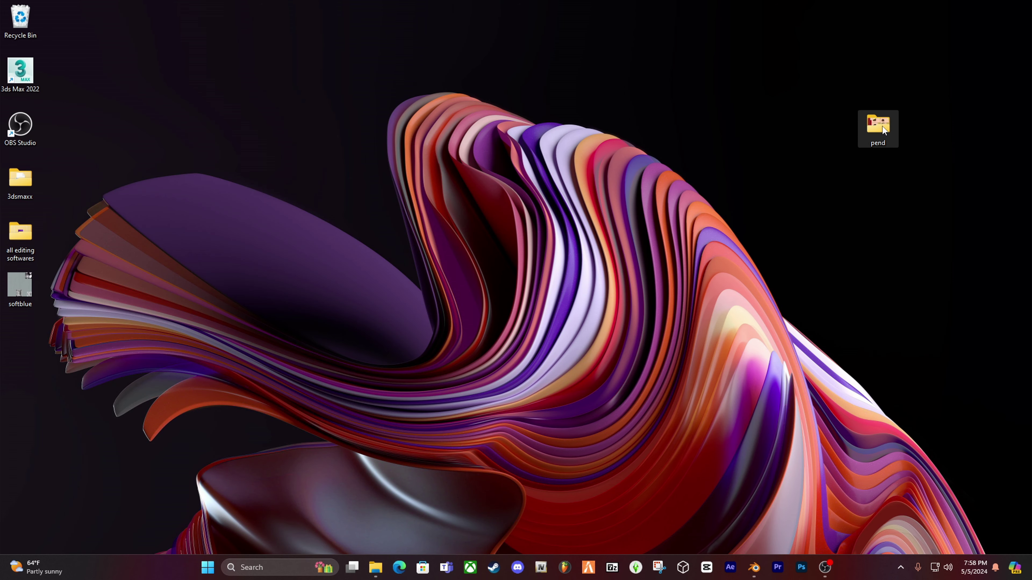
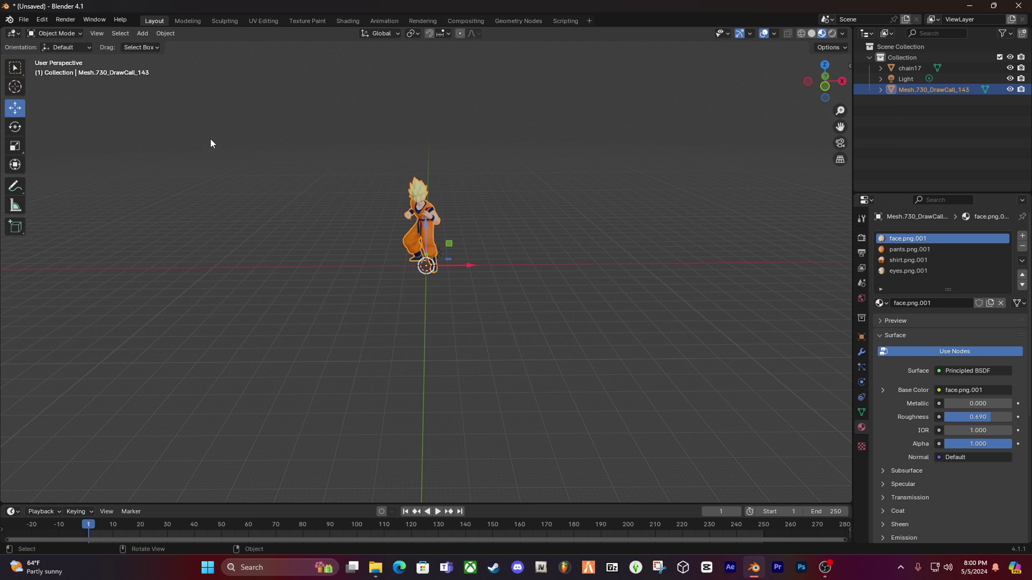
# Scale the Goku model down uniformly in Blender so that it is pendant-sized relative to the chain.
pyautogui.click(18, 148)
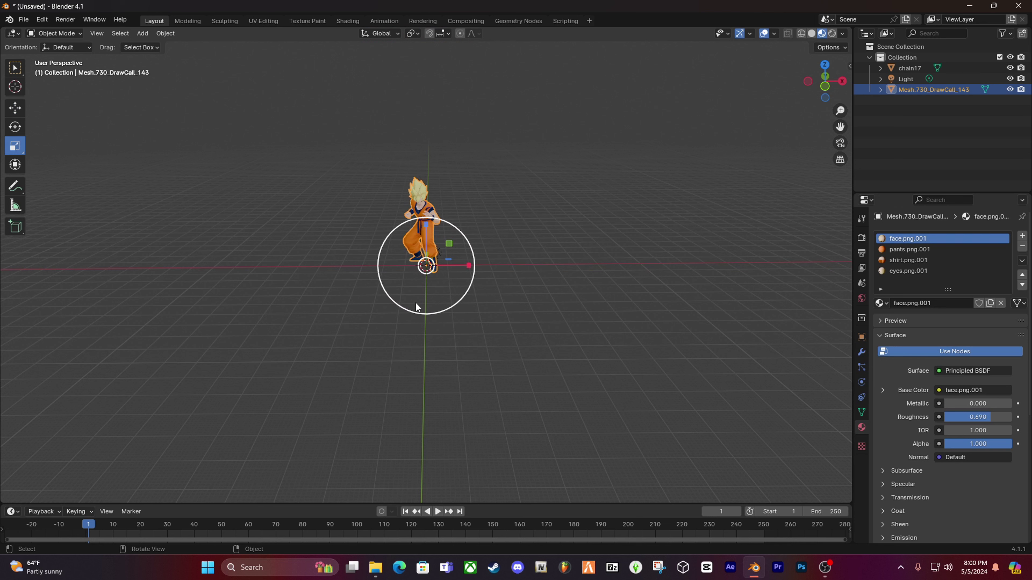
pyautogui.moveTo(416, 303); pyautogui.dragTo(432, 321)
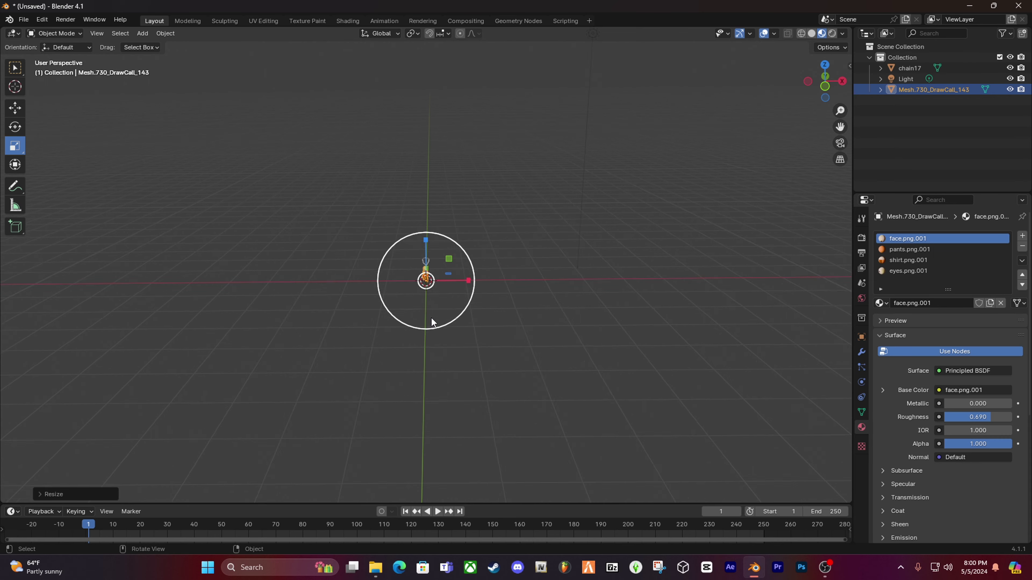
pyautogui.hotkey('ctrl', 'z')
pyautogui.moveTo(431, 395); pyautogui.dragTo(426, 379)
pyautogui.scroll(3, 479, 321)
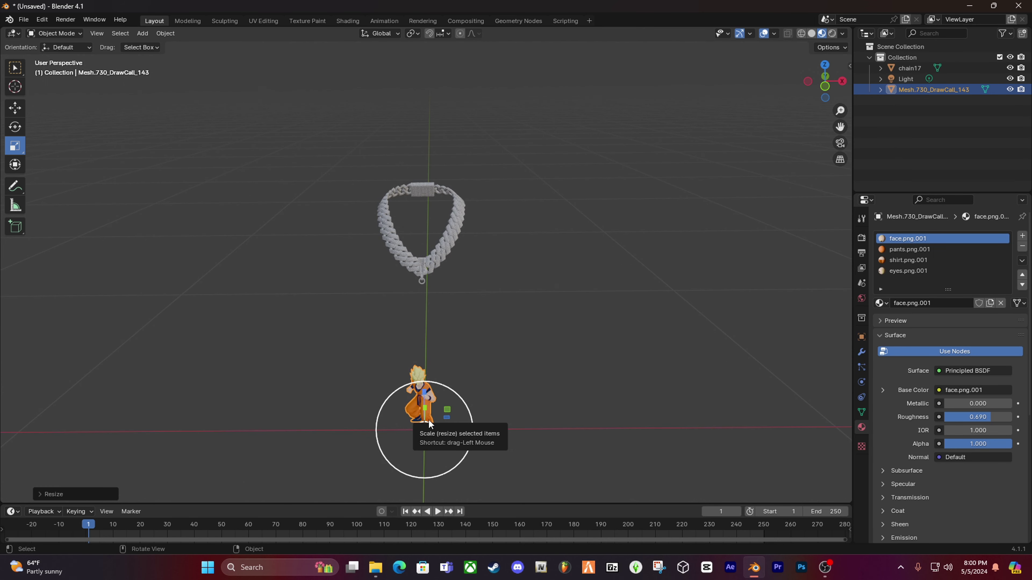
pyautogui.moveTo(429, 423); pyautogui.dragTo(417, 444)
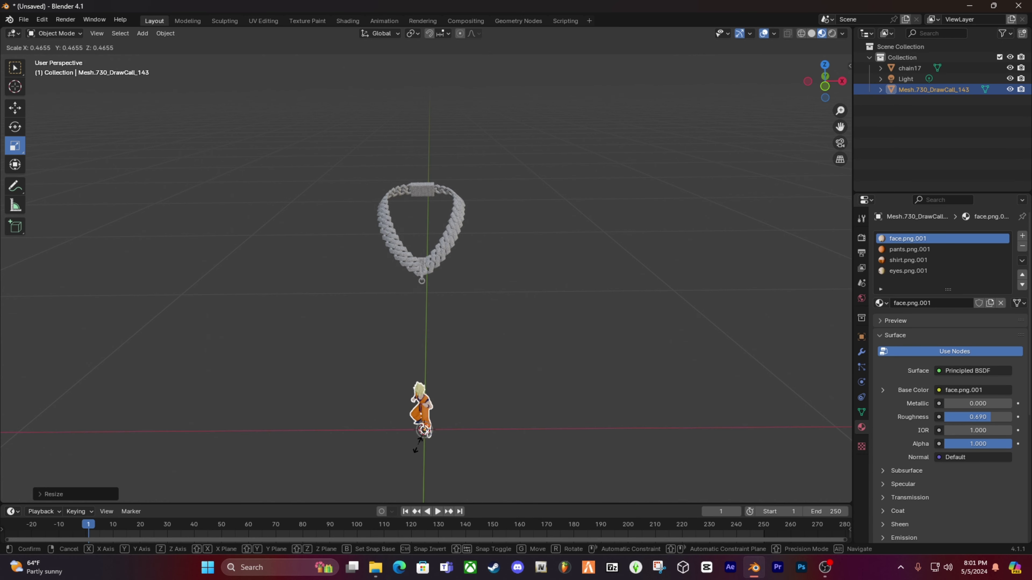
pyautogui.click(417, 444)
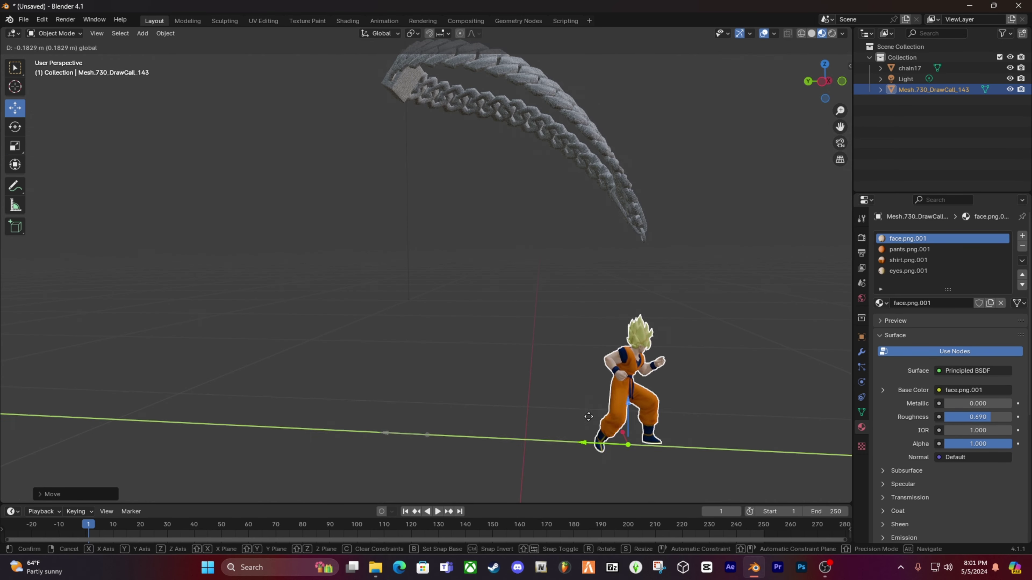
# Move the Goku model along the Y and X axes so that it hangs directly beneath the chain's bail ring.
pyautogui.moveTo(488, 407); pyautogui.dragTo(194, 359, button='middle')
pyautogui.moveTo(471, 453); pyautogui.dragTo(473, 452)
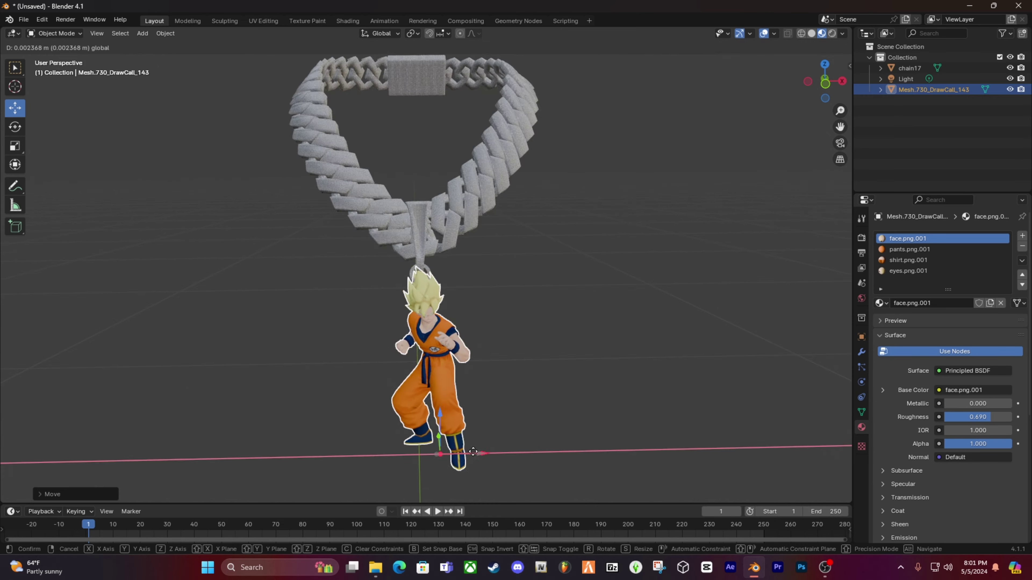
pyautogui.click(473, 452)
pyautogui.moveTo(467, 312); pyautogui.dragTo(341, 423, button='middle')
pyautogui.scroll(4, 427, 303)
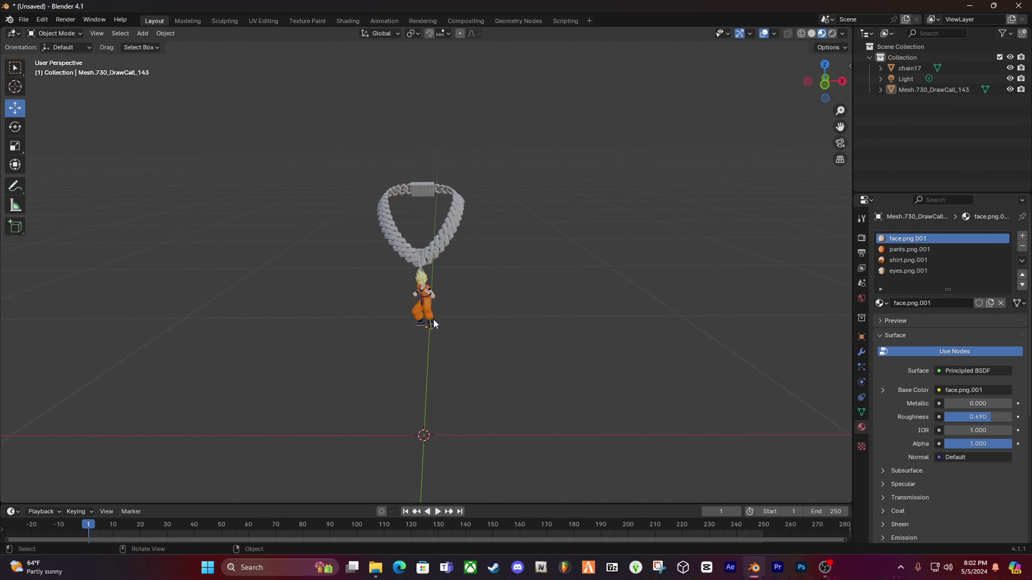
pyautogui.scroll(3, 457, 307)
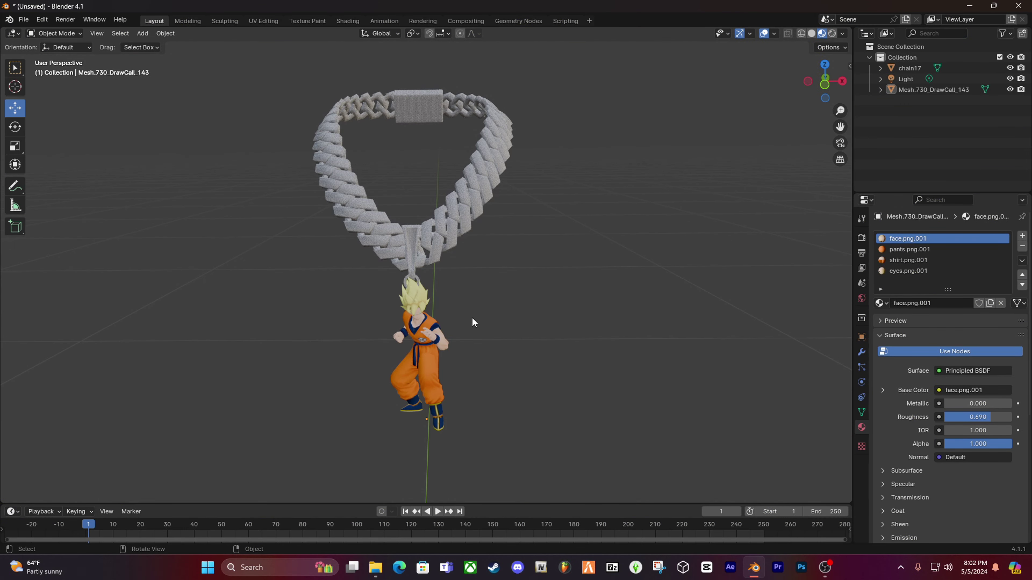
# Assign Diamond.dds from the pend folder as the base color image texture of the Goku model's face.png.001 material.
pyautogui.click(432, 351)
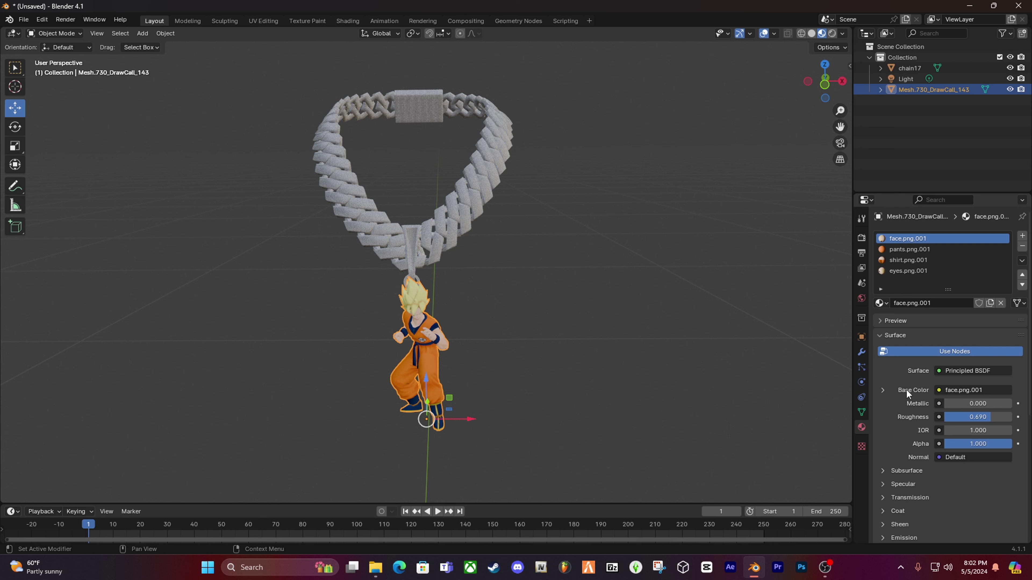
pyautogui.click(939, 390)
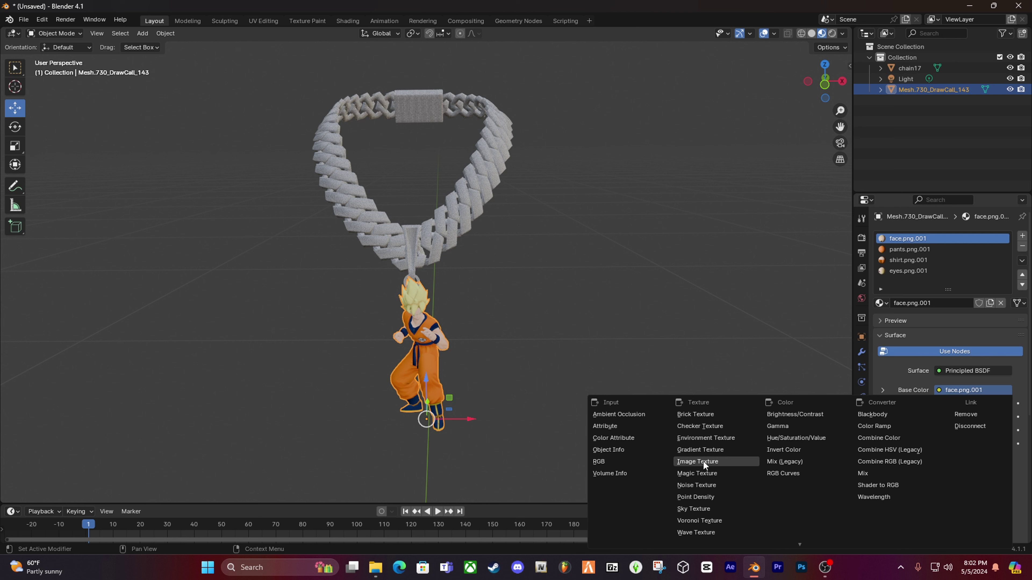
pyautogui.click(695, 459)
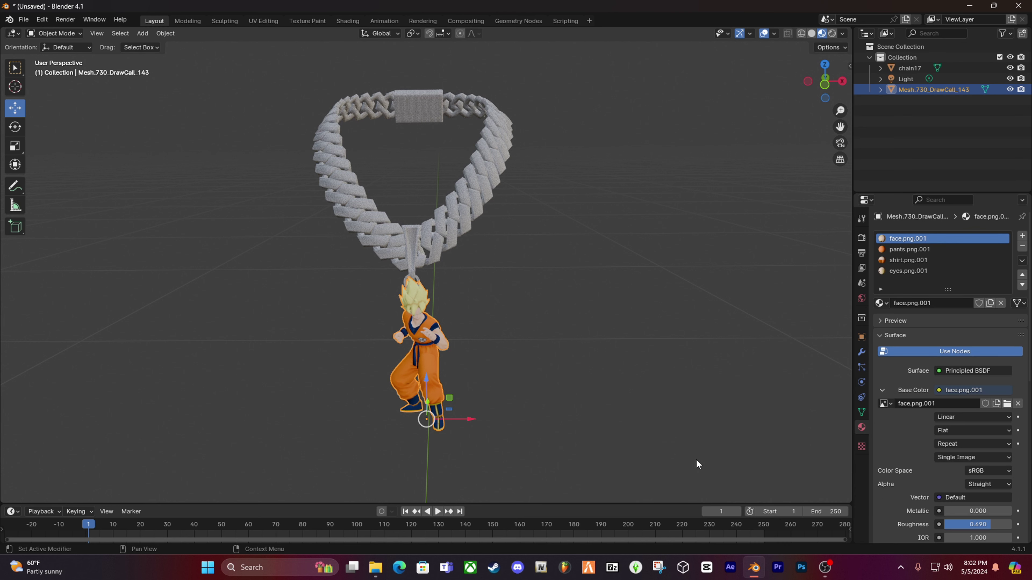
pyautogui.click(1007, 404)
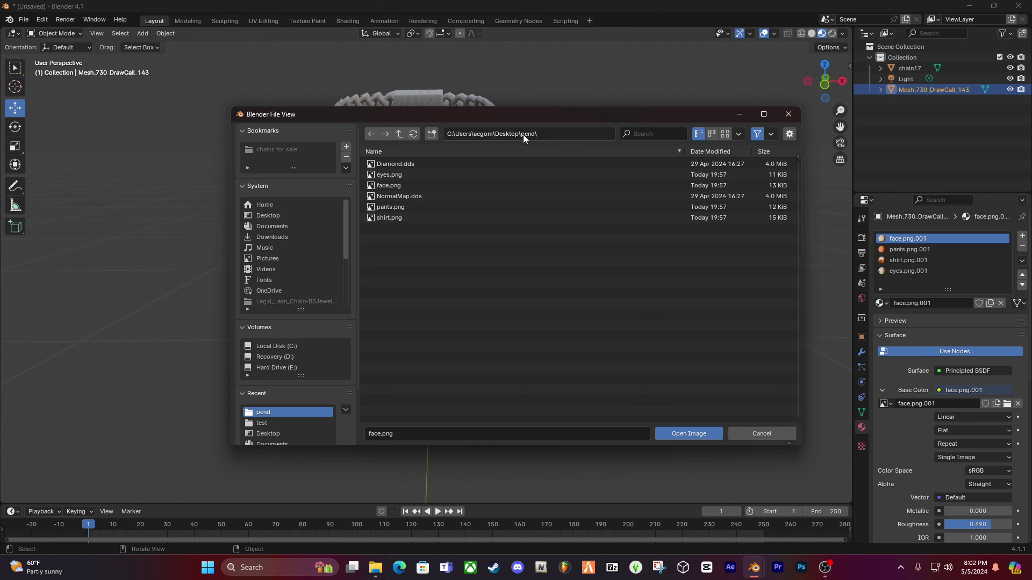
pyautogui.click(395, 165)
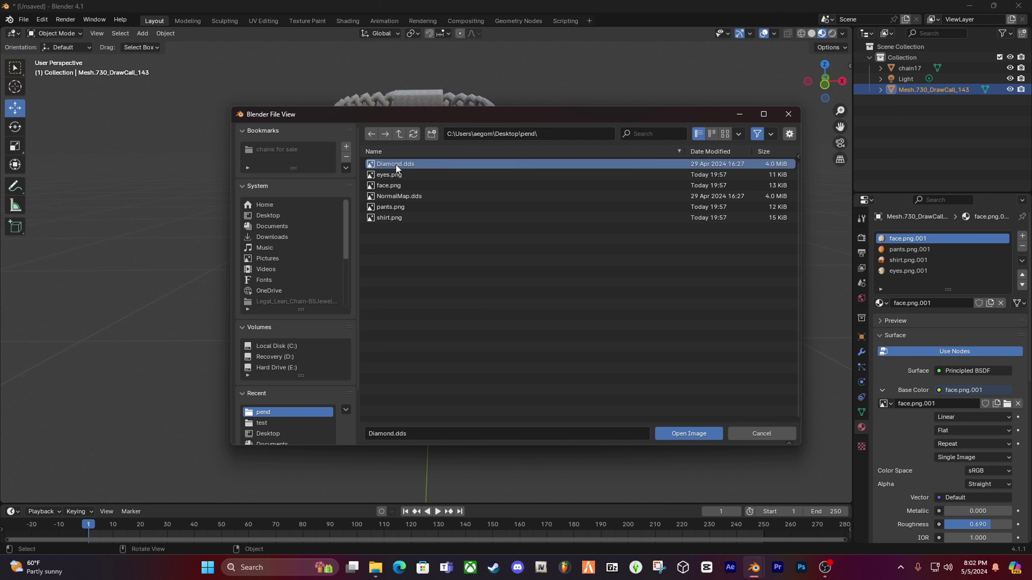
pyautogui.click(682, 434)
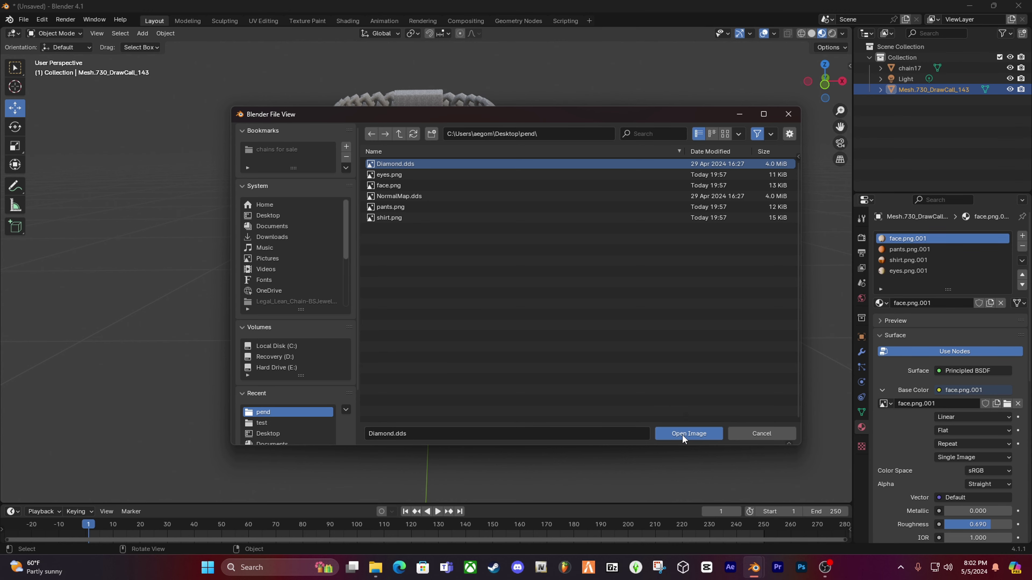
pyautogui.scroll(6, 488, 356)
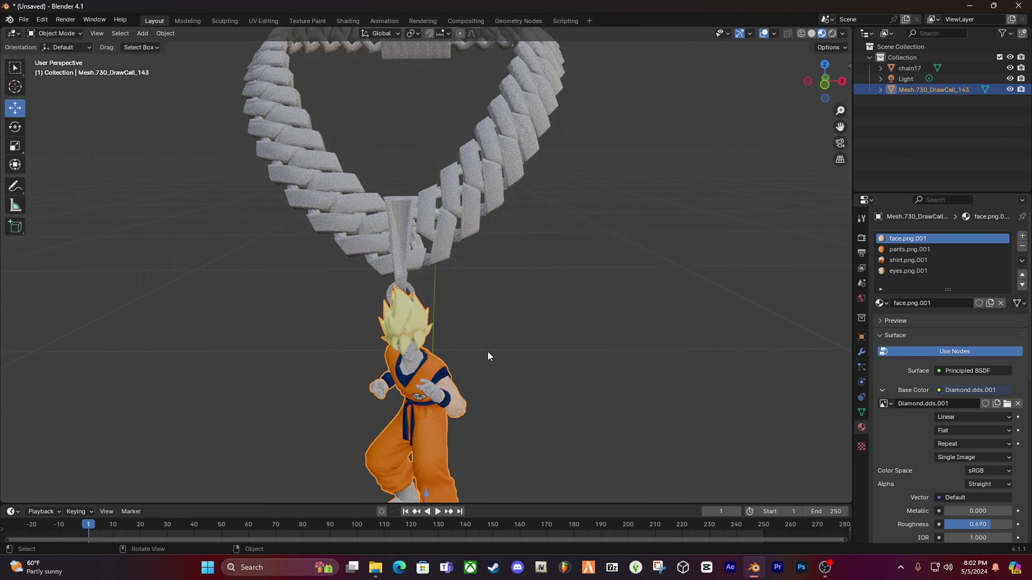
pyautogui.scroll(-2, 488, 356)
pyautogui.press('KP_Decimal')
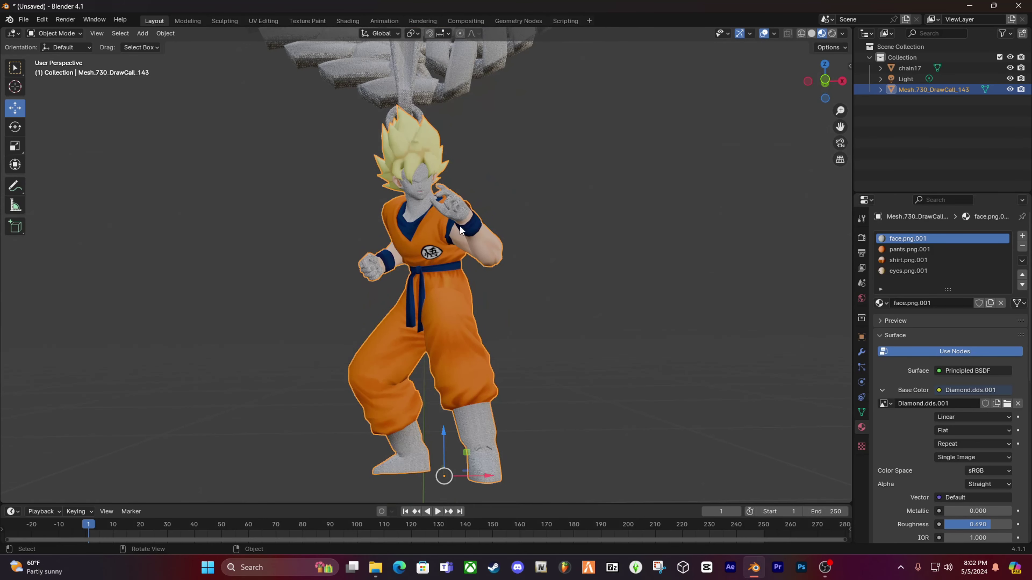
pyautogui.scroll(-2, 459, 226)
# Assign Diamond.dds as the base color image texture of the pants.png.001 material.
pyautogui.click(926, 249)
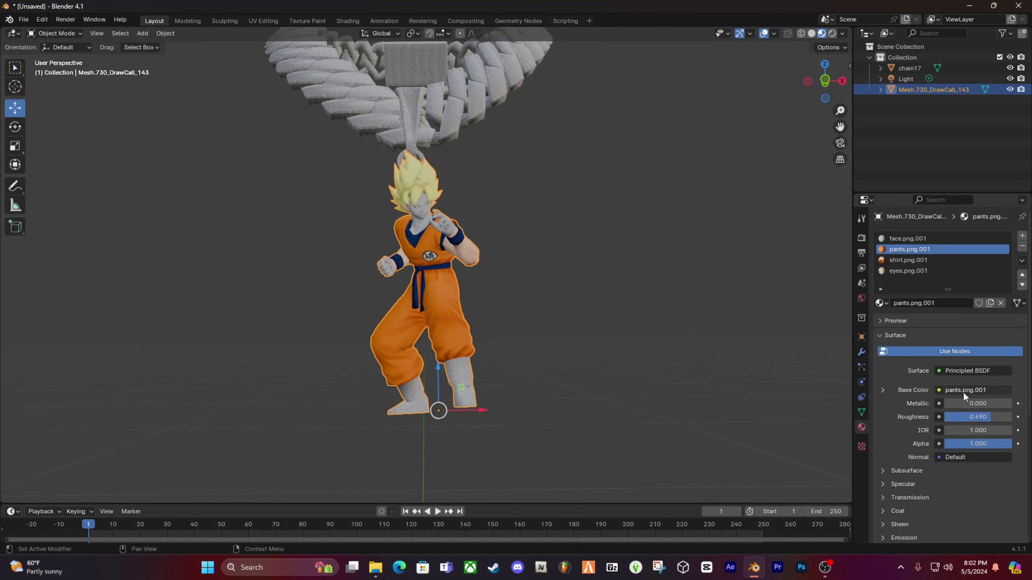
pyautogui.click(939, 390)
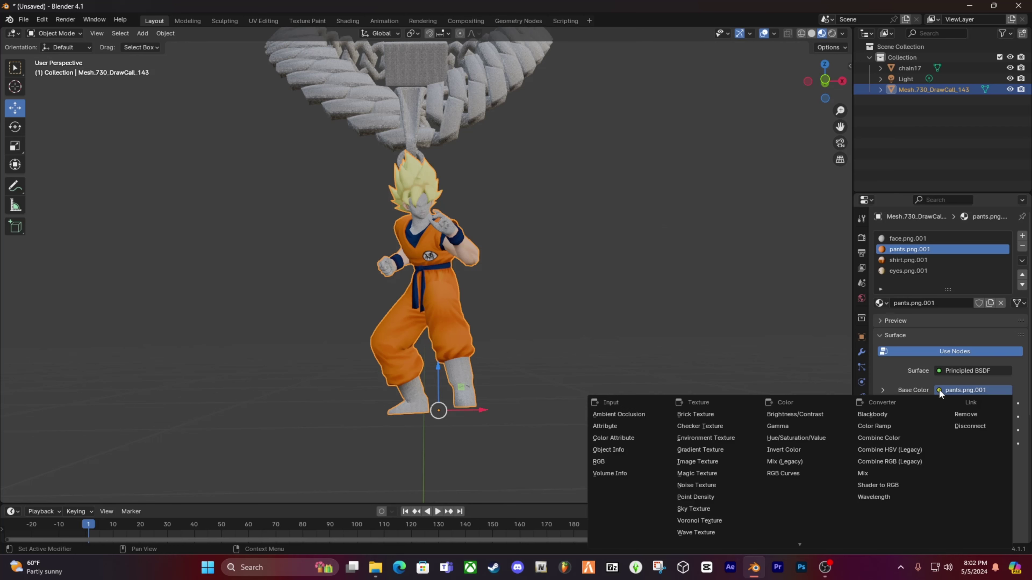
pyautogui.click(698, 466)
pyautogui.click(1007, 404)
pyautogui.click(402, 166)
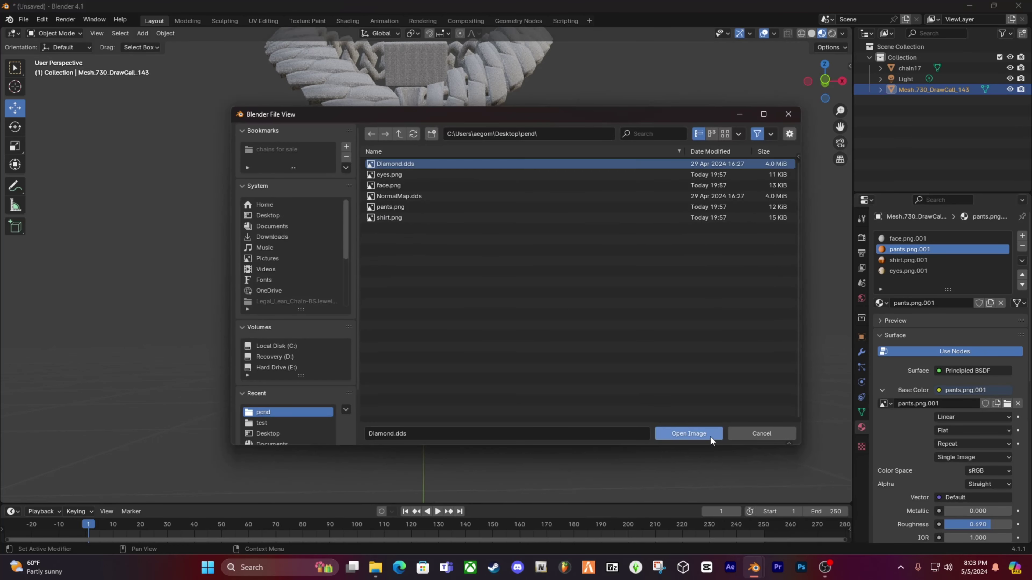
pyautogui.click(711, 440)
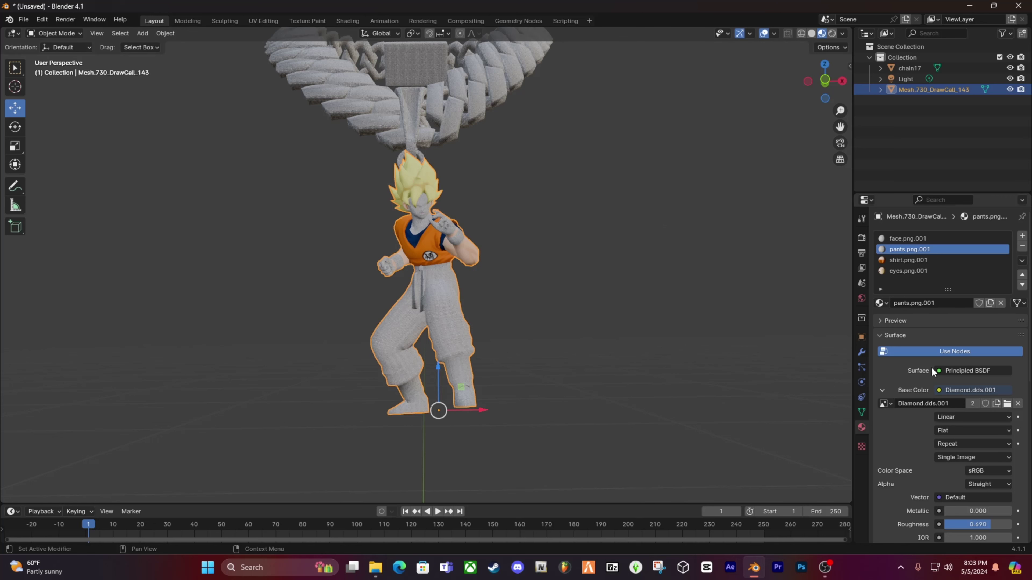
# Assign Diamond.dds as the base color image texture of the shirt.png.001 material.
pyautogui.click(920, 262)
pyautogui.click(939, 390)
pyautogui.click(706, 466)
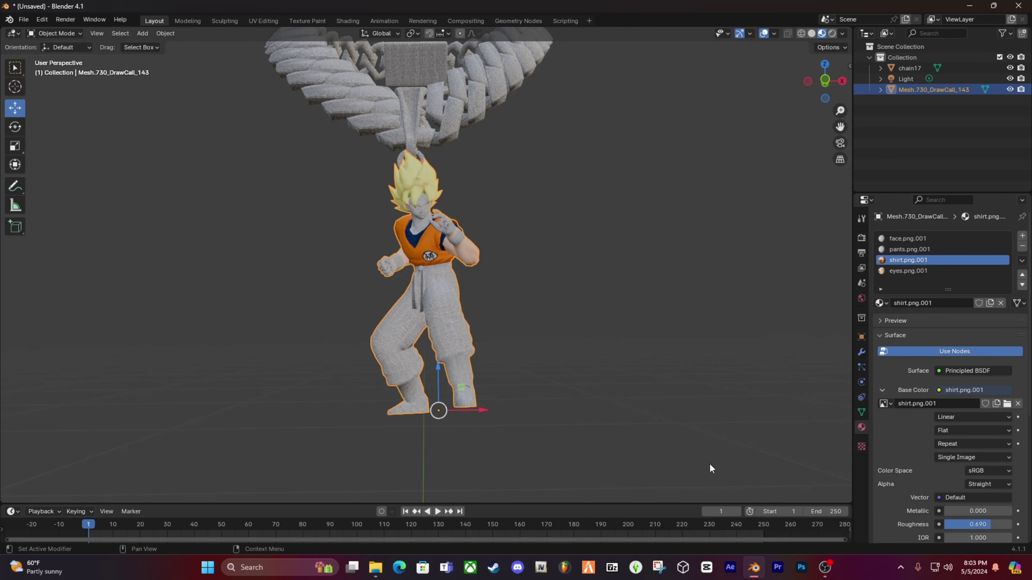
pyautogui.click(1007, 403)
pyautogui.click(403, 164)
pyautogui.click(717, 433)
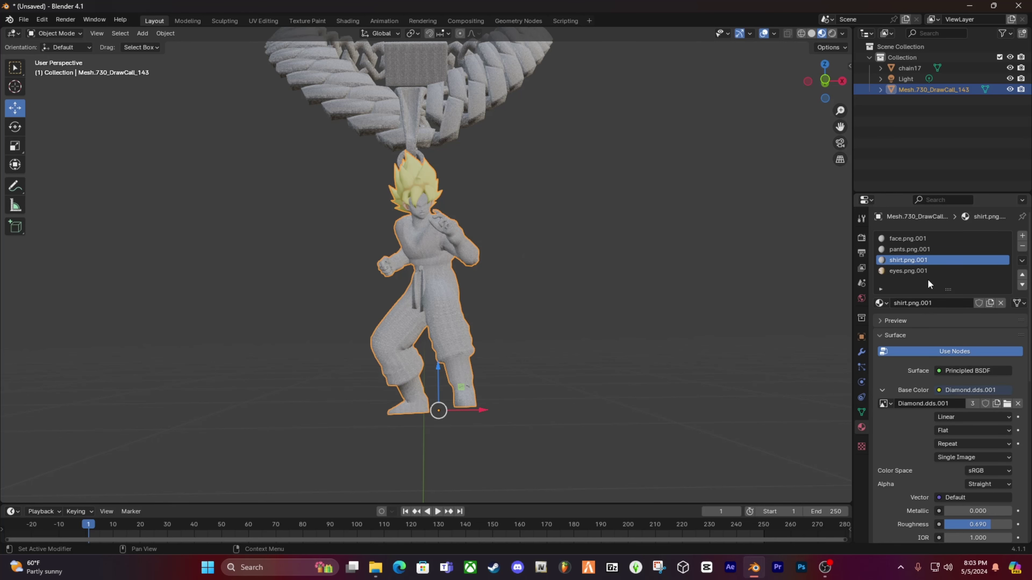
# Assign Diamond.dds as the base color image texture of the eyes.png.001 material.
pyautogui.click(914, 271)
pyautogui.click(942, 389)
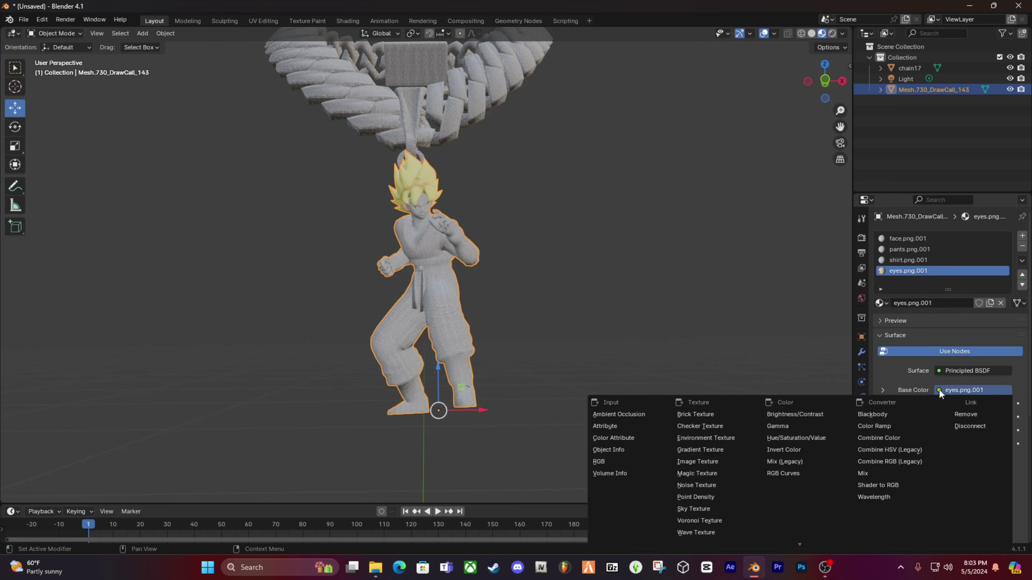
pyautogui.click(713, 461)
pyautogui.click(1008, 403)
pyautogui.click(397, 159)
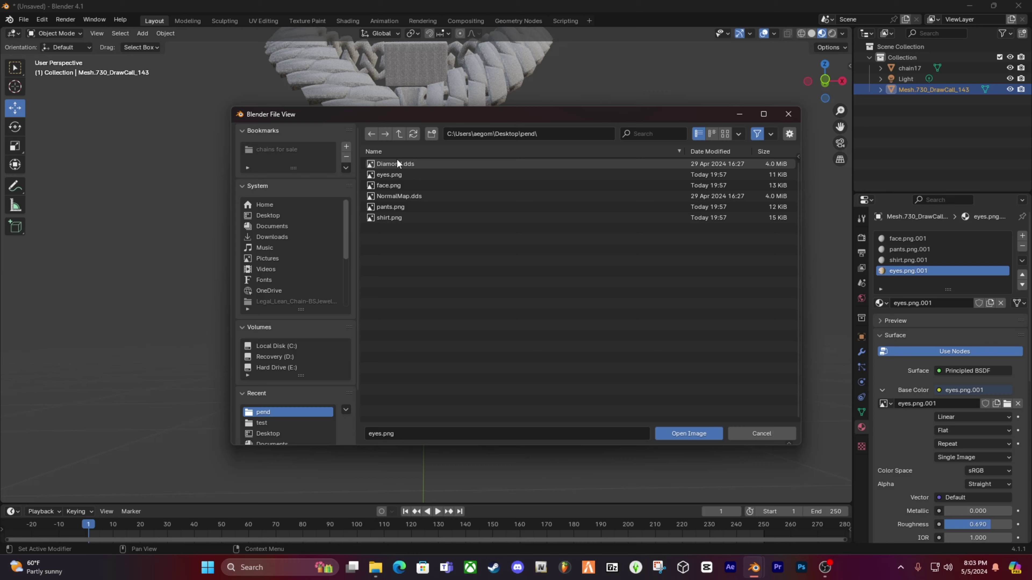
pyautogui.click(691, 436)
pyautogui.scroll(6, 476, 245)
pyautogui.scroll(-6, 556, 250)
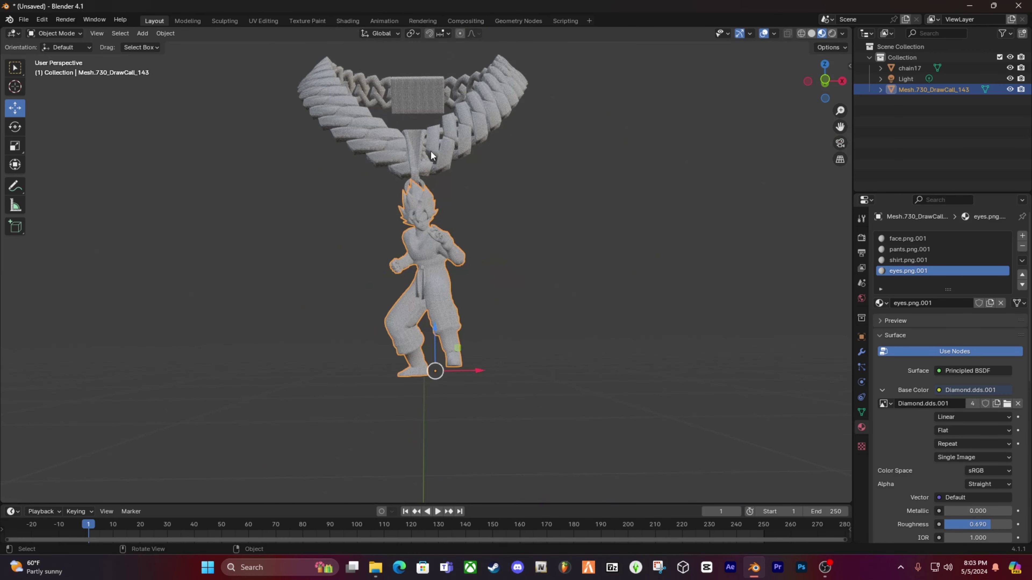
# Set the face.png.001 material's roughness to 1.000 and its metallic value to 0.543.
pyautogui.click(455, 218)
pyautogui.click(419, 215)
pyautogui.click(922, 239)
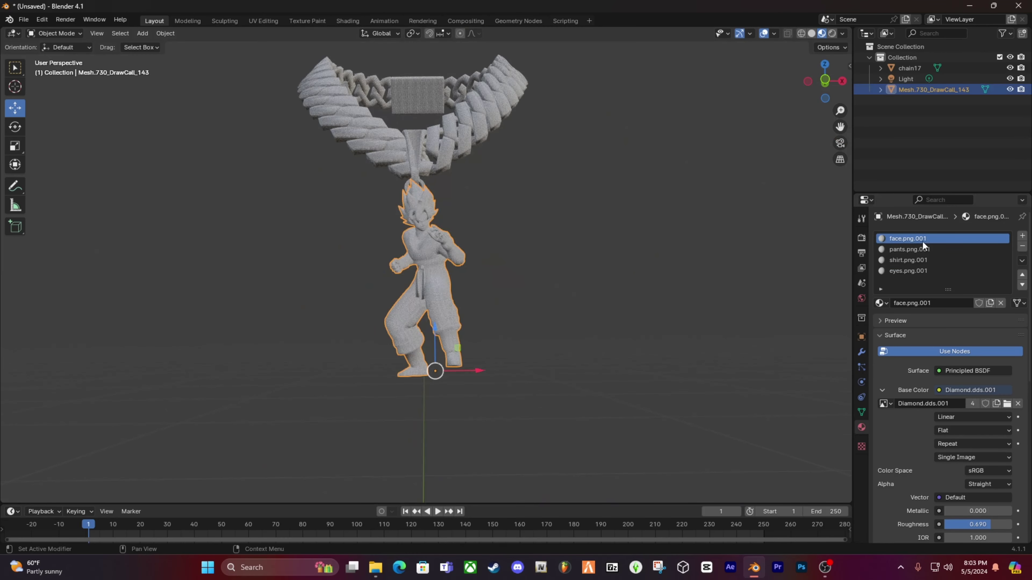
pyautogui.scroll(-4, 946, 408)
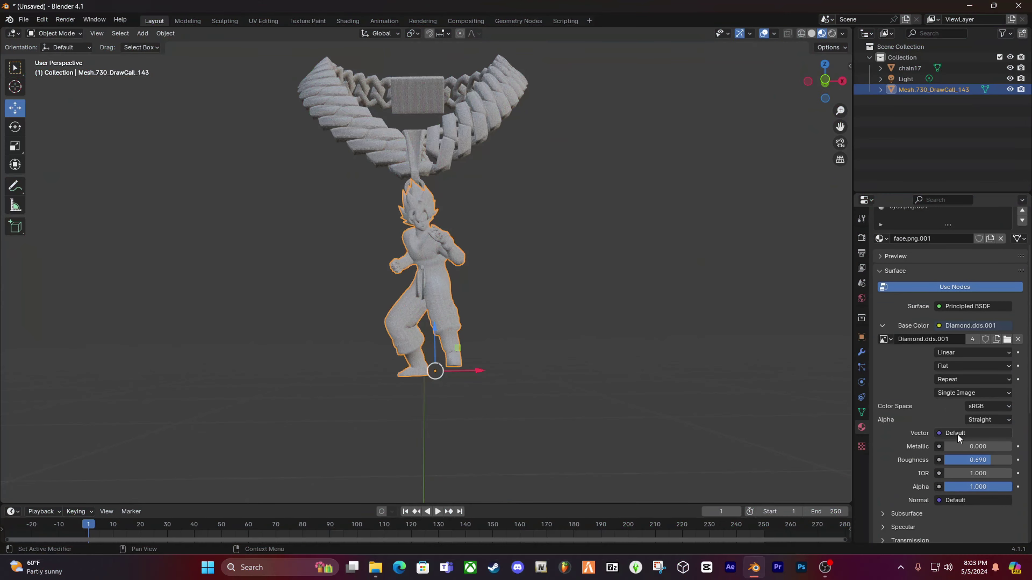
pyautogui.moveTo(980, 462); pyautogui.dragTo(1011, 461)
pyautogui.moveTo(949, 446); pyautogui.dragTo(980, 446)
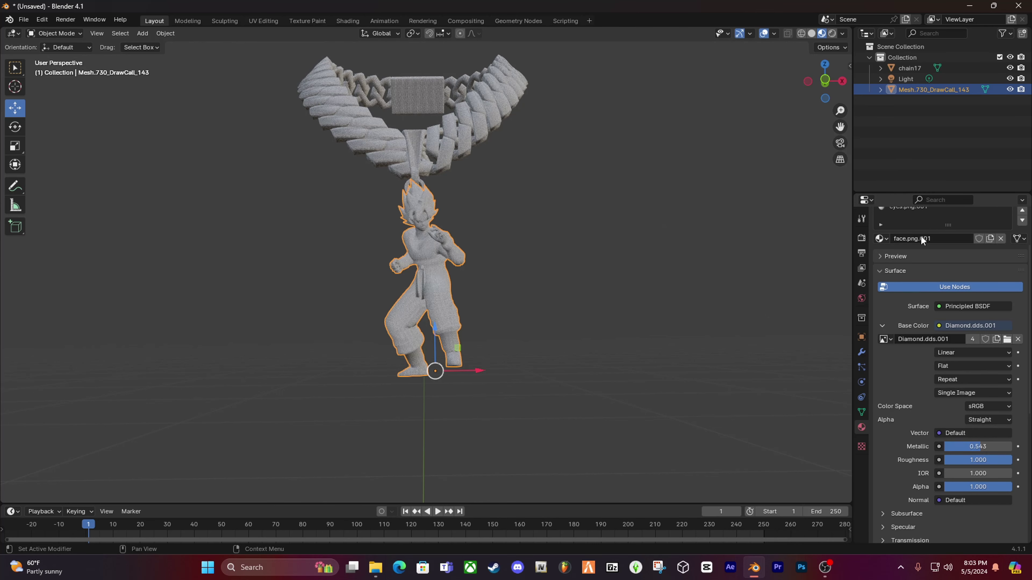
# Set the pants.png.001 material's roughness to 1.000.
pyautogui.scroll(3, 922, 252)
pyautogui.click(914, 227)
pyautogui.scroll(-3, 953, 406)
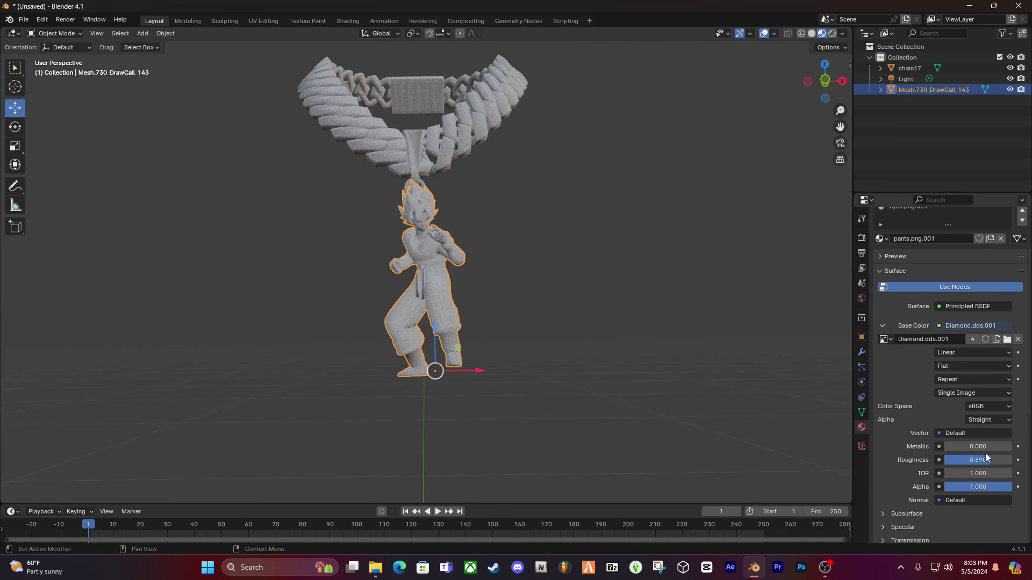
pyautogui.moveTo(975, 460); pyautogui.dragTo(1011, 459)
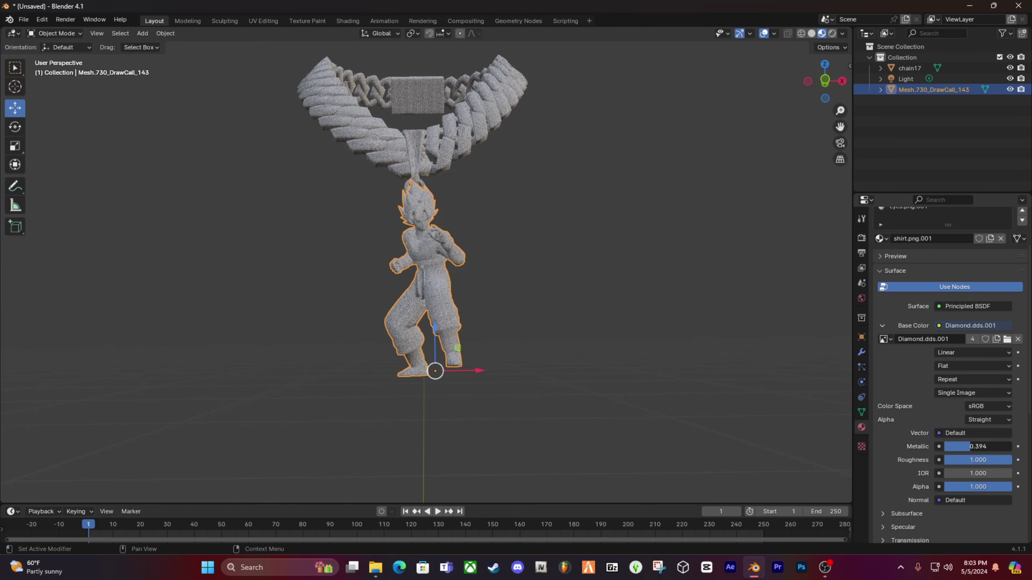
# Set roughness to 1.000 and raise metallic on the shirt.png.001 and eyes.png.001 materials, with the eyes' metallic at 0.512.
pyautogui.scroll(3, 934, 285)
pyautogui.click(931, 260)
pyautogui.click(930, 271)
pyautogui.scroll(-2, 931, 271)
# Nudge the Goku model along the X axis to center it under the chain's ring.
pyautogui.click(525, 263)
pyautogui.scroll(-2, 525, 263)
pyautogui.moveTo(525, 263)
pyautogui.mouseDown(button='middle')
pyautogui.moveTo(493, 302)
pyautogui.moveTo(532, 256)
pyautogui.mouseUp(button='middle')
pyautogui.scroll(4, 427, 234)
pyautogui.click(443, 329)
pyautogui.click(446, 398)
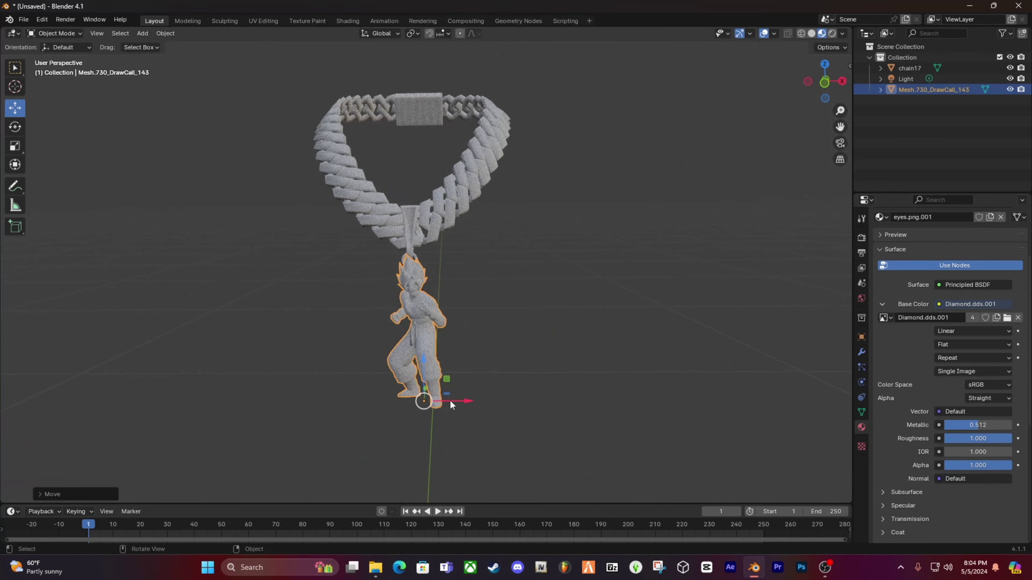
# Join the chain17 chain and the Goku model into one object, then clear the selection.
pyautogui.click(480, 321)
pyautogui.scroll(-4, 487, 313)
pyautogui.moveTo(261, 102); pyautogui.dragTo(676, 515)
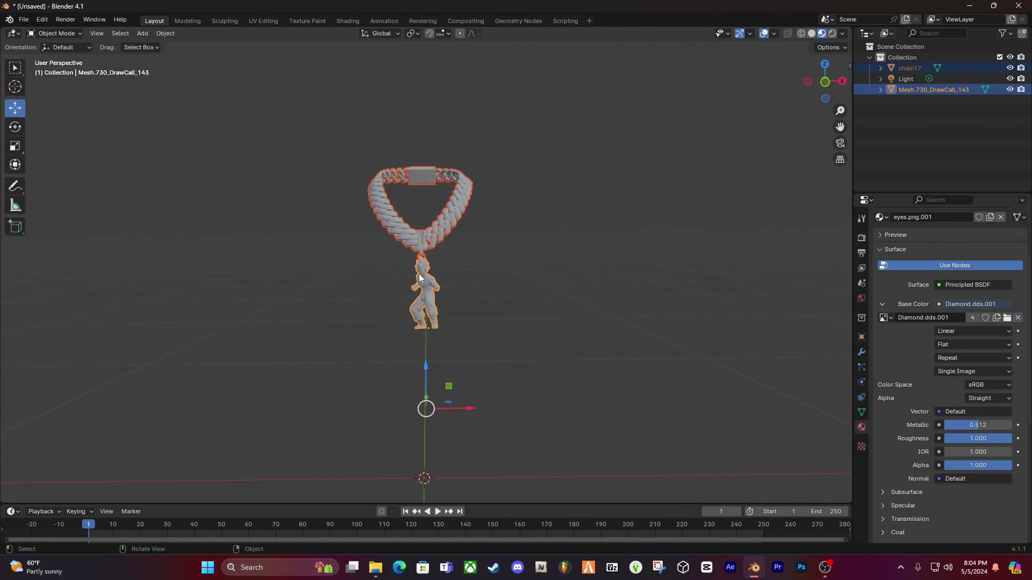
pyautogui.rightClick(436, 241)
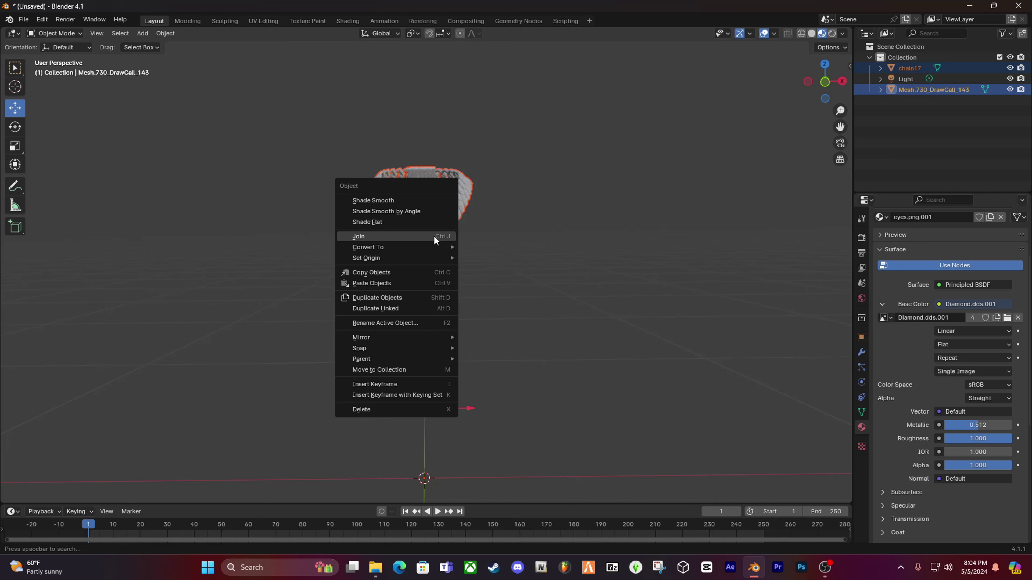
pyautogui.click(356, 236)
pyautogui.click(479, 244)
# Examine the joined Goku pendant chain up close, from a distance and from above.
pyautogui.scroll(4, 483, 260)
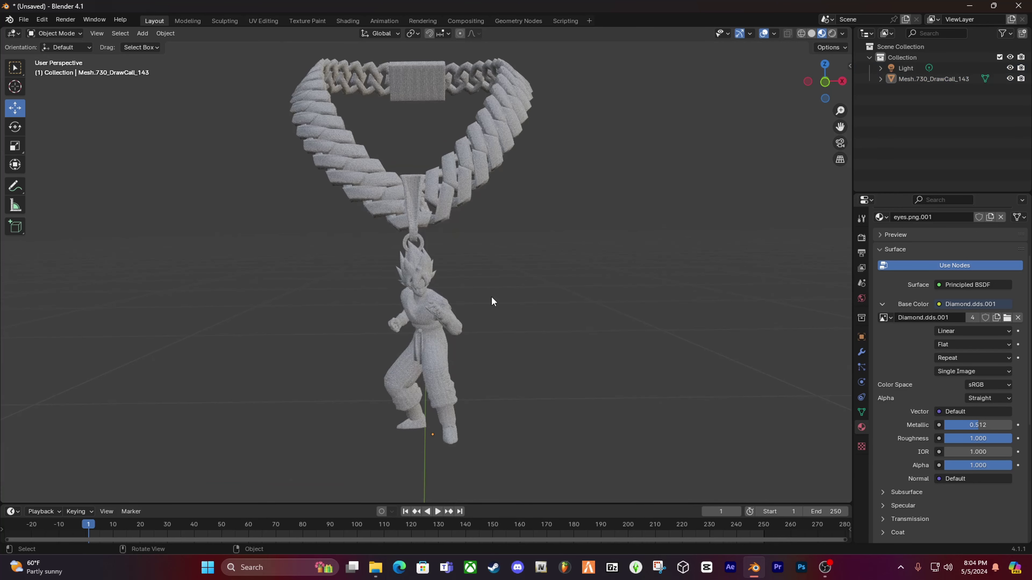
pyautogui.scroll(-2, 530, 256)
pyautogui.scroll(-2, 531, 258)
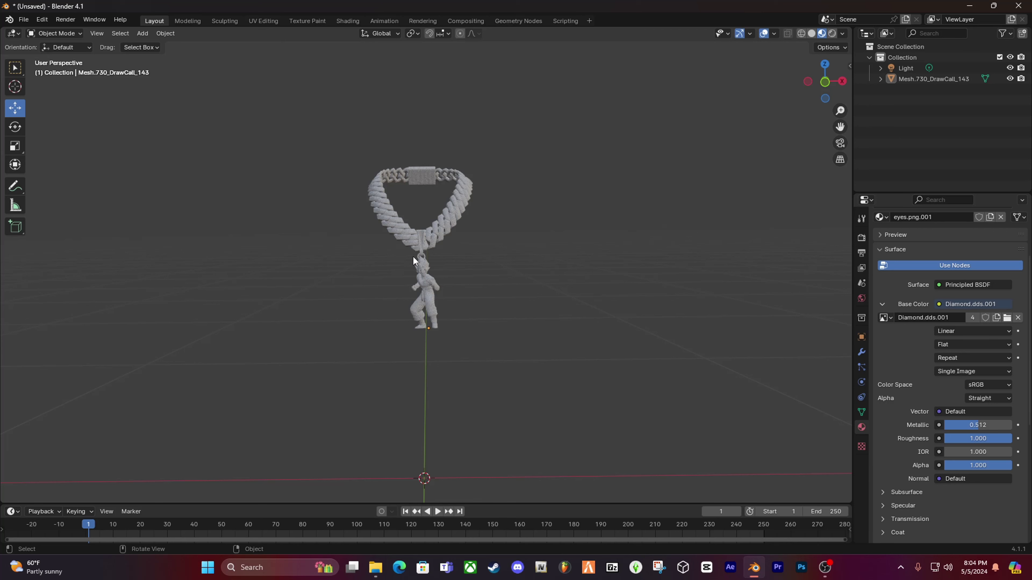
pyautogui.scroll(2, 420, 253)
pyautogui.scroll(-2, 448, 250)
pyautogui.moveTo(449, 250); pyautogui.dragTo(421, 201, button='middle')
pyautogui.scroll(3, 447, 271)
pyautogui.scroll(-4, 453, 279)
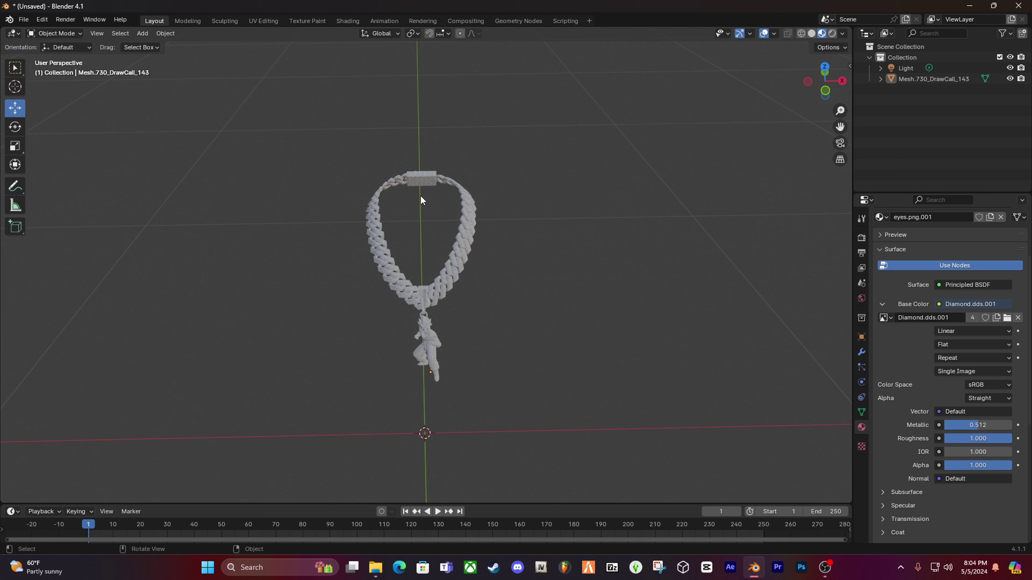
# Export the joined pendant chain as a Wavefront OBJ named super.obj into the pend folder on the Desktop.
pyautogui.click(25, 20)
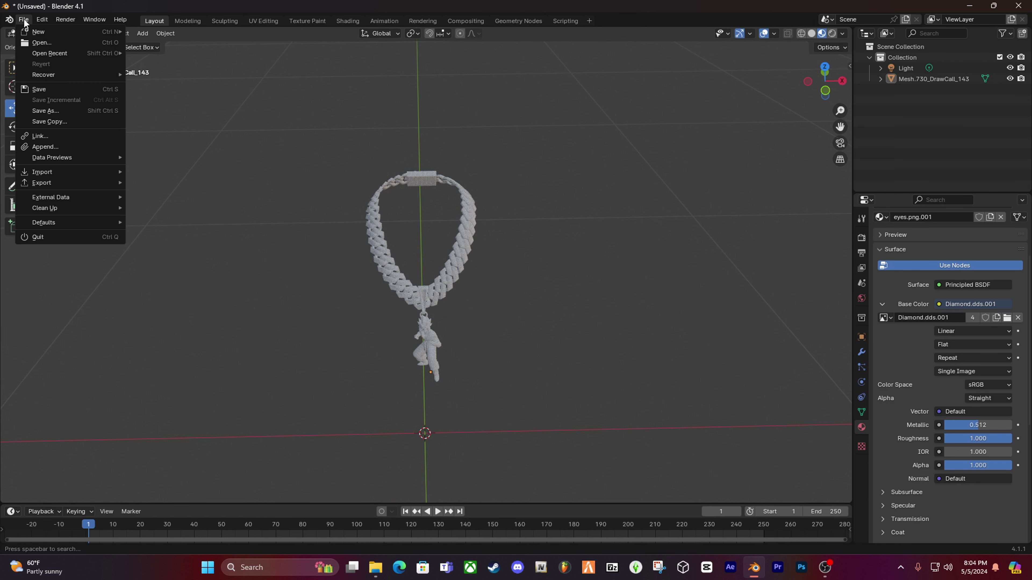
pyautogui.moveTo(43, 186)
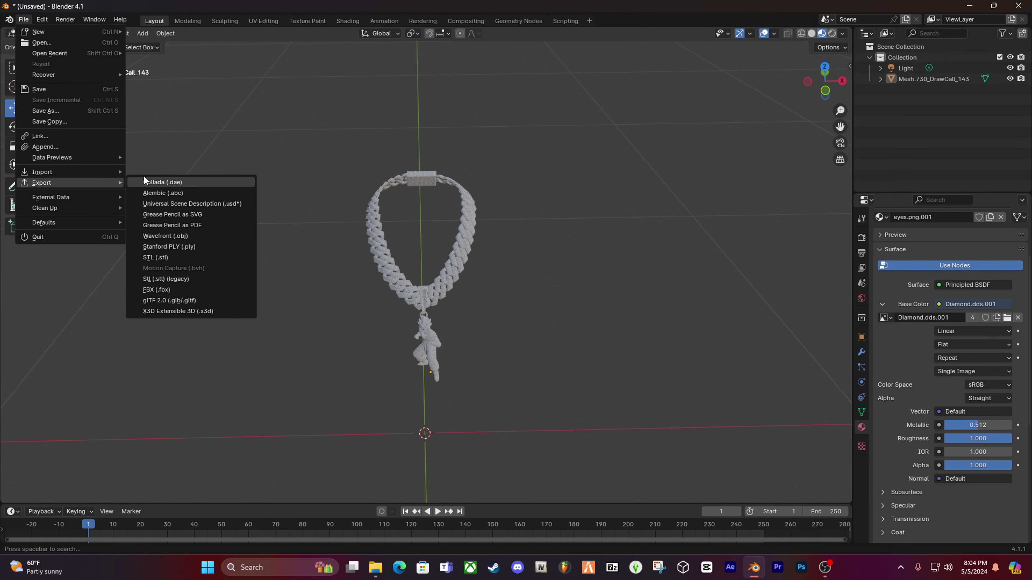
pyautogui.click(181, 237)
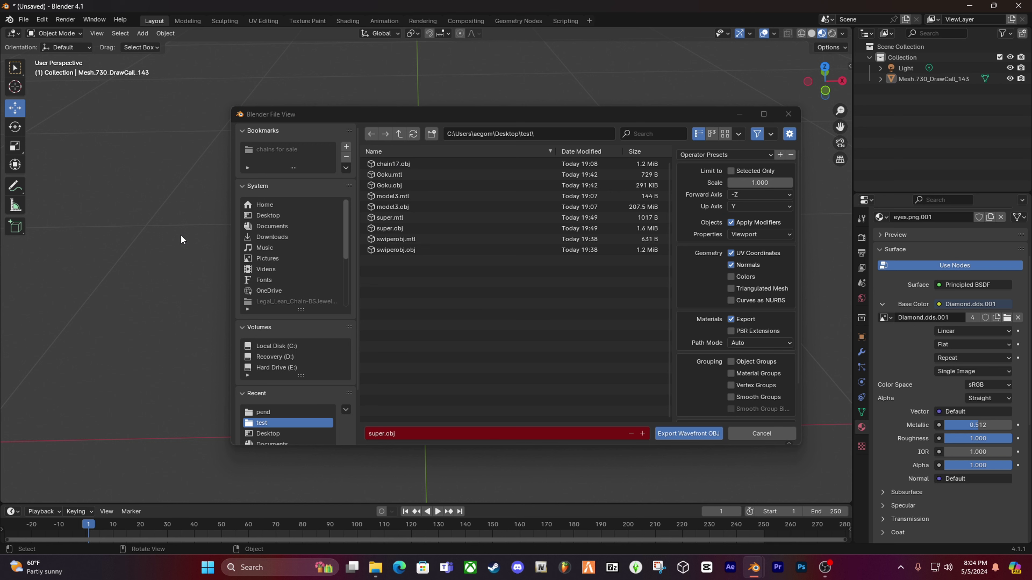
pyautogui.click(268, 218)
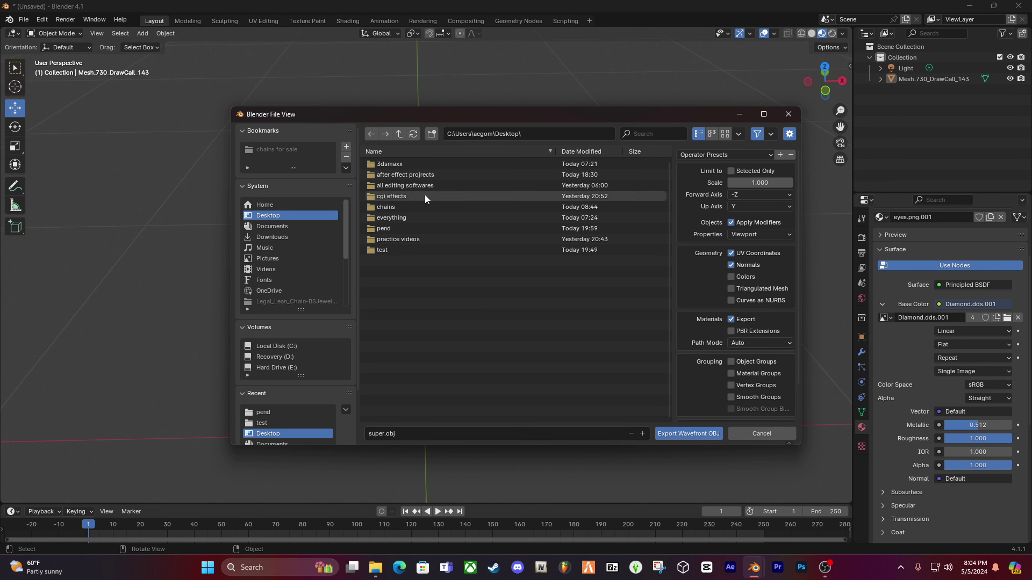
pyautogui.click(386, 228)
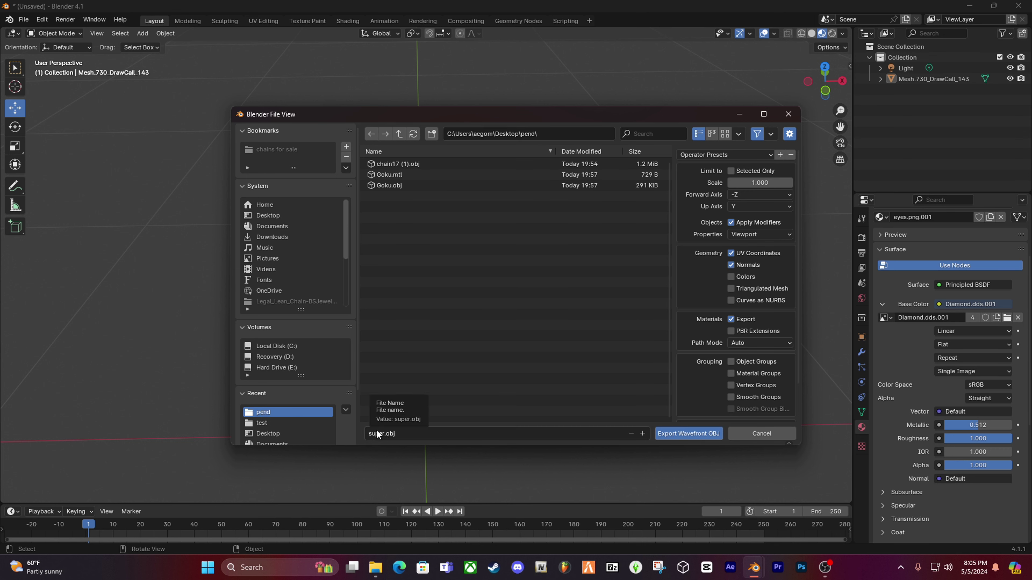
pyautogui.click(687, 433)
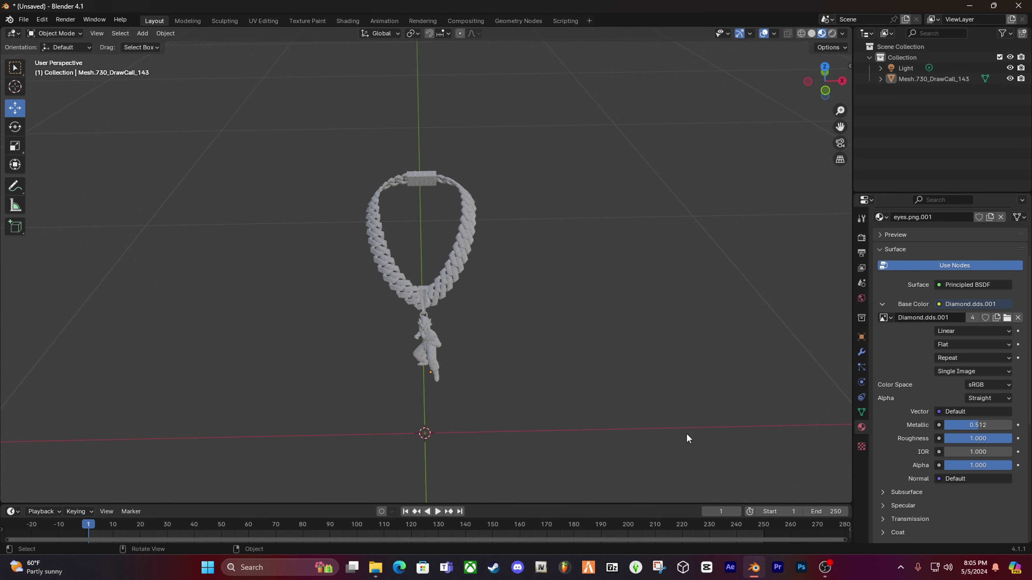
# Switch to the pend folder in File Explorer and open the exported super.obj in 3D Viewer.
pyautogui.press('super+d')
pyautogui.click(375, 568)
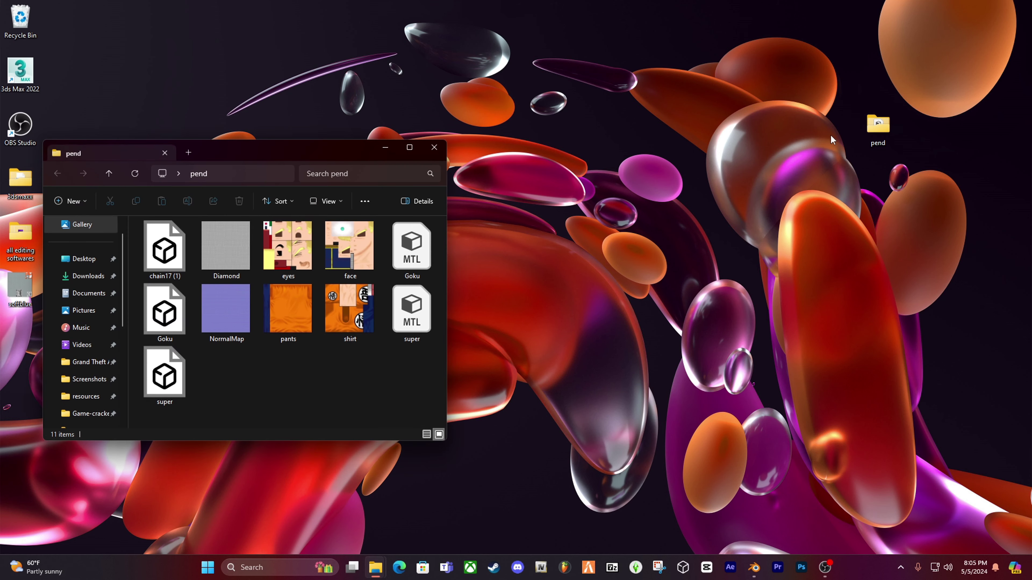
pyautogui.doubleClick(164, 376)
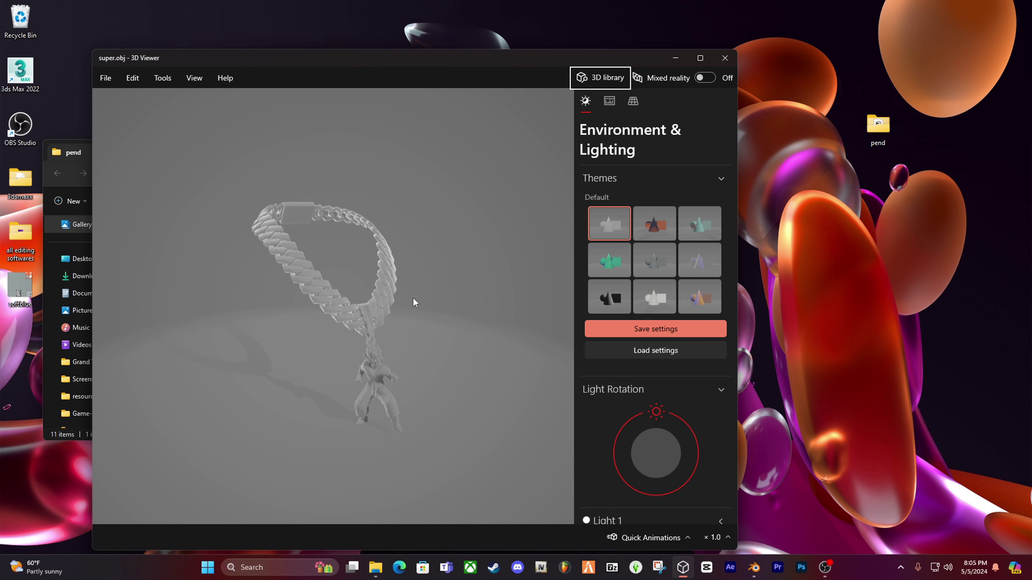
# Rotate the light around the super.obj model and examine the pendant chain from several angles and distances.
pyautogui.moveTo(414, 300); pyautogui.dragTo(390, 290)
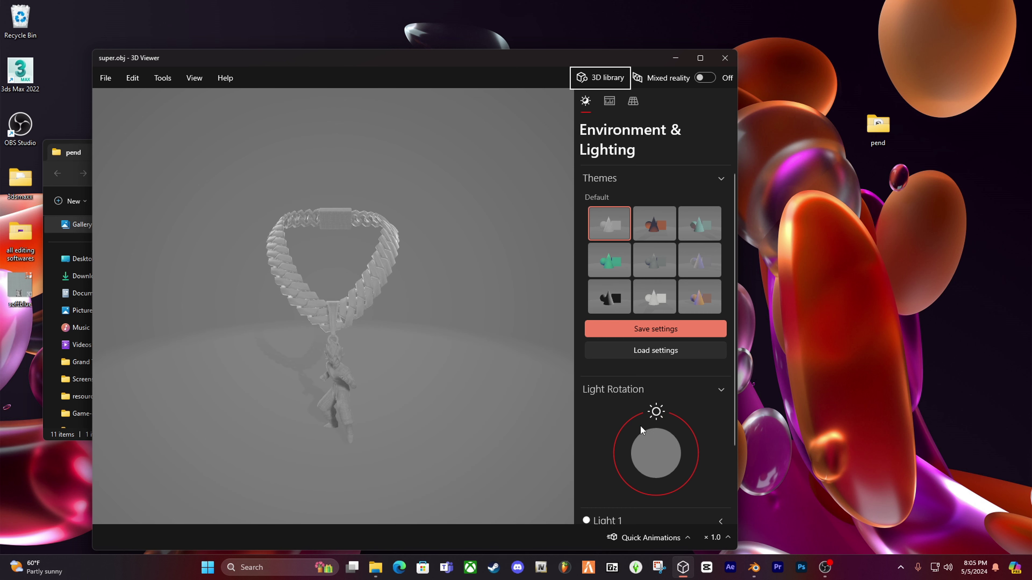
pyautogui.moveTo(655, 411); pyautogui.dragTo(573, 552)
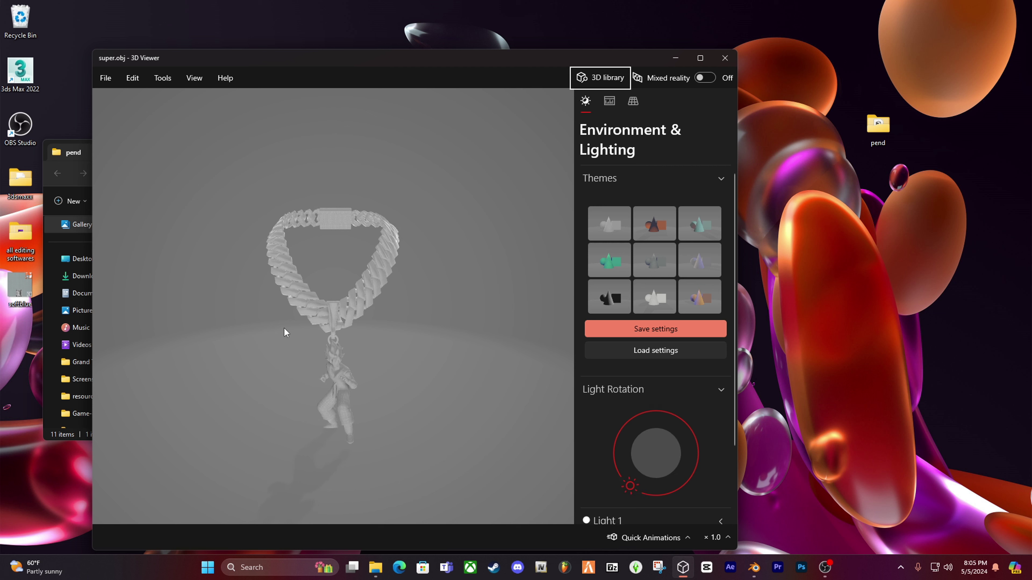
pyautogui.scroll(1, 398, 286)
pyautogui.scroll(-4, 382, 317)
pyautogui.scroll(10, 367, 343)
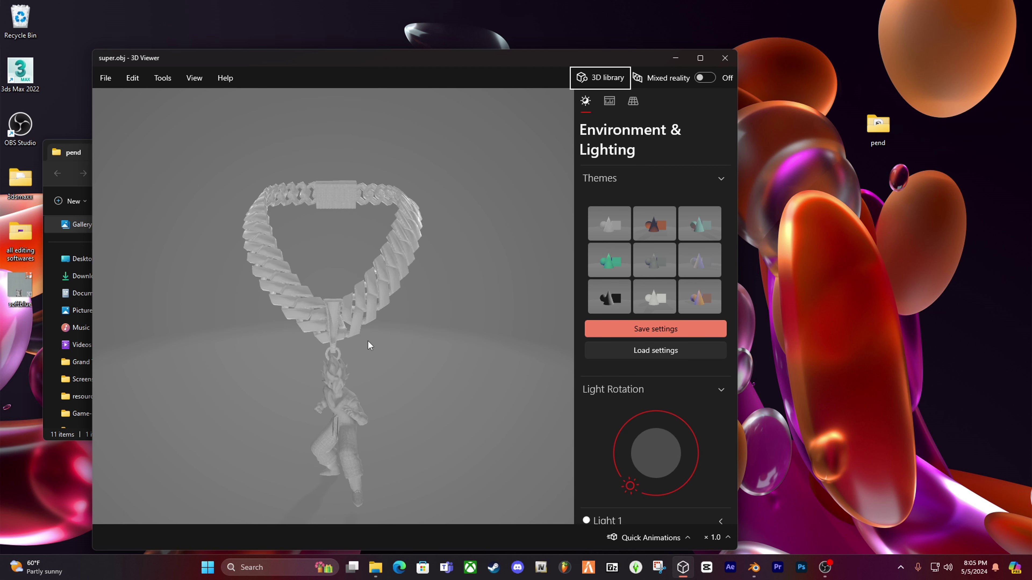
pyautogui.scroll(-5, 407, 339)
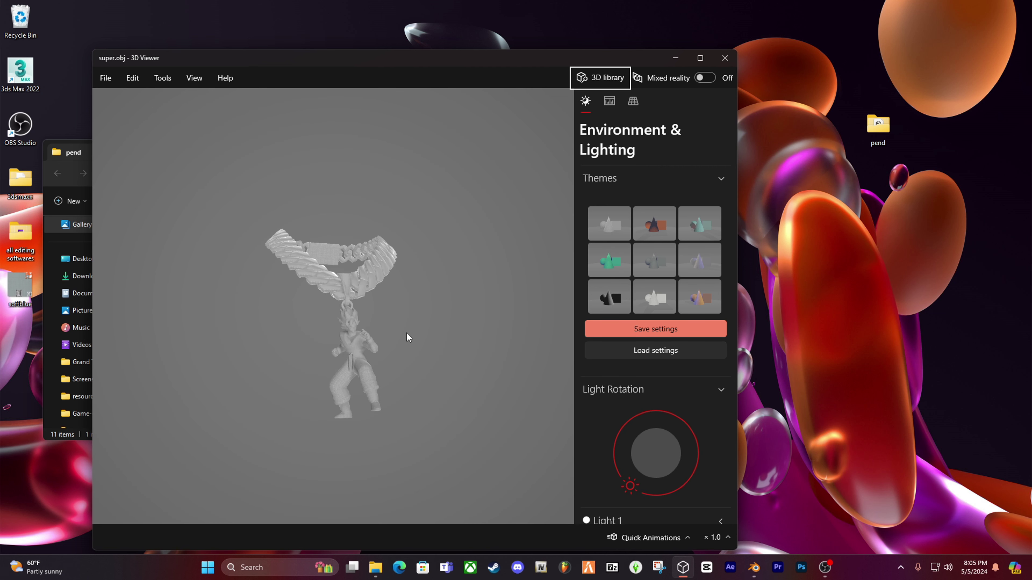
pyautogui.moveTo(408, 338); pyautogui.dragTo(457, 396)
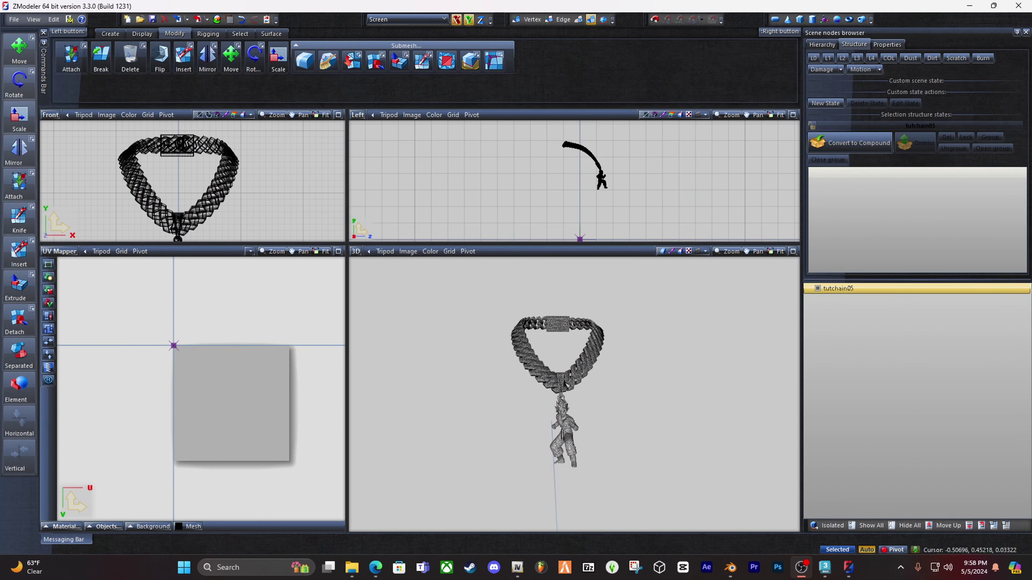
# In ZModeler, examine the tutchain05 pendant chain from the front and side.
pyautogui.moveTo(567, 350); pyautogui.dragTo(690, 373, button='middle')
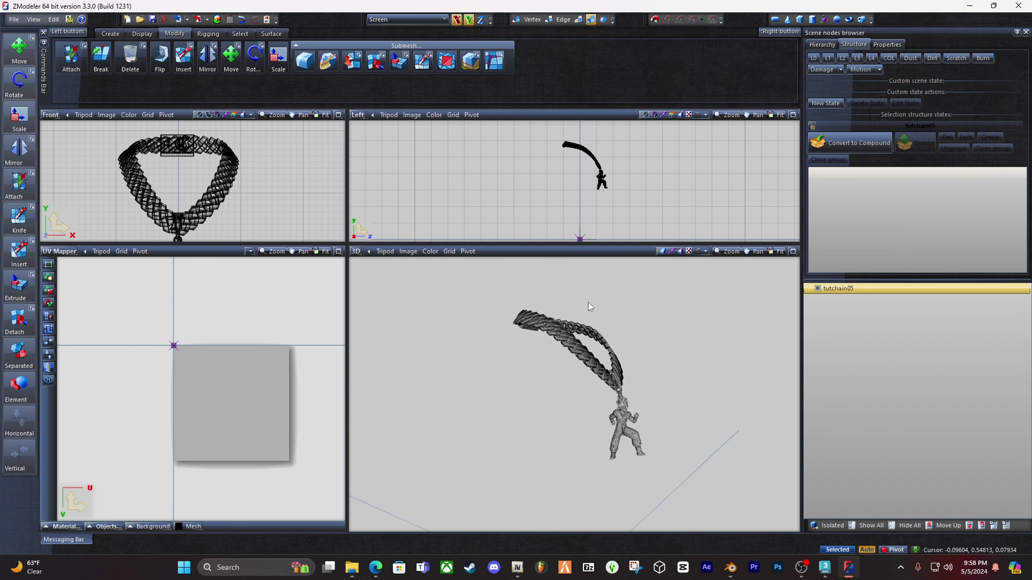
pyautogui.moveTo(544, 398); pyautogui.dragTo(601, 410, button='middle')
pyautogui.moveTo(619, 411); pyautogui.dragTo(635, 392, button='middle')
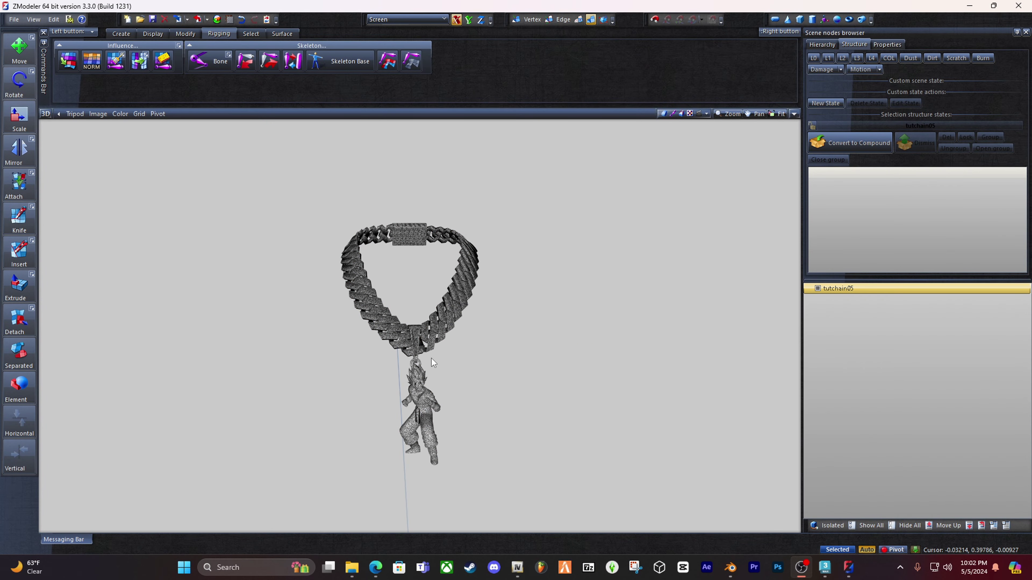
pyautogui.moveTo(413, 370); pyautogui.dragTo(233, 368, button='middle')
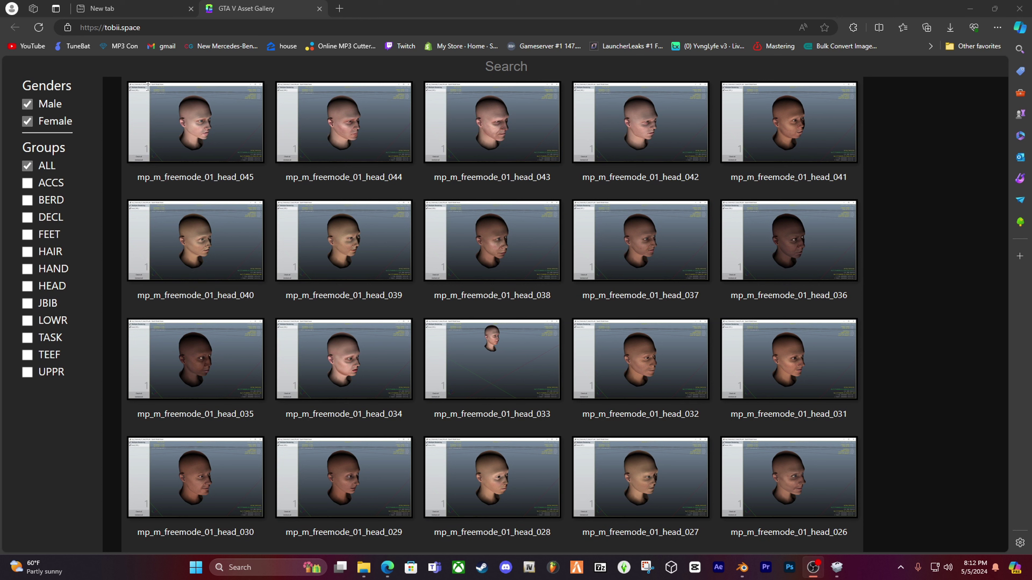
# Filter the GTA V Asset Gallery to male TEEF assets and open the preview of mp_m_freemode_01_mp_m_heist3_teef_001.
pyautogui.click(27, 122)
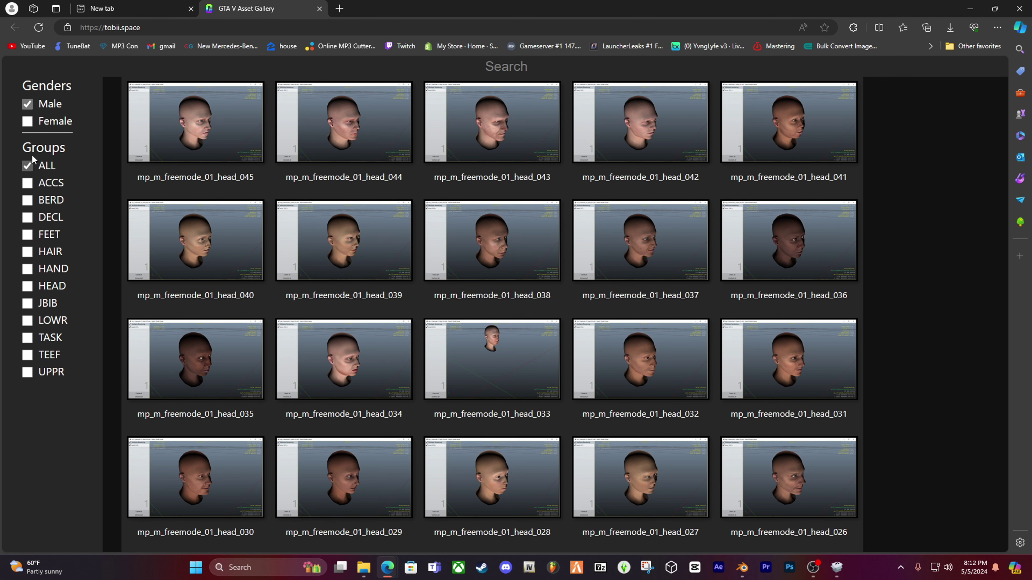
pyautogui.click(28, 170)
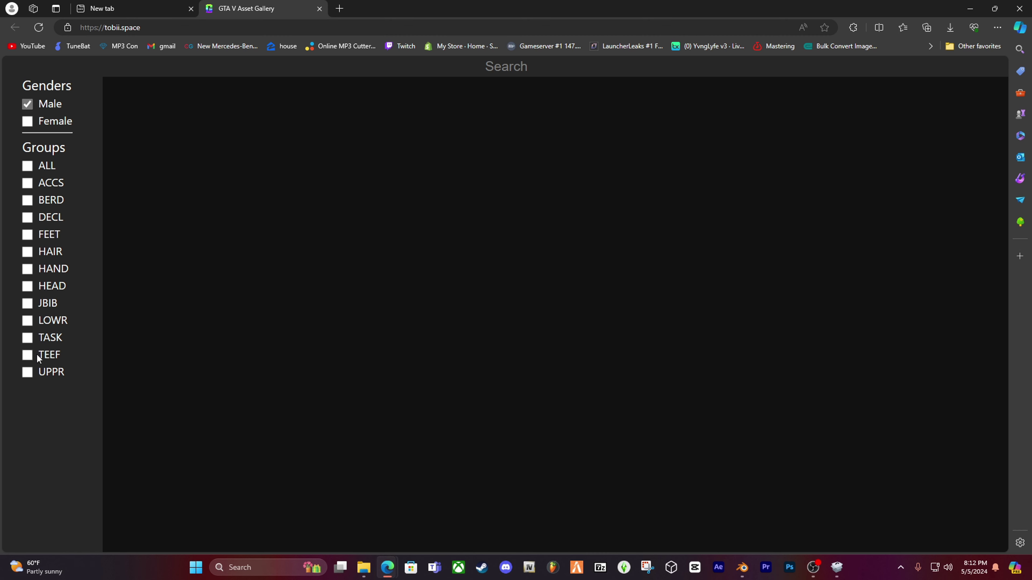
pyautogui.click(27, 356)
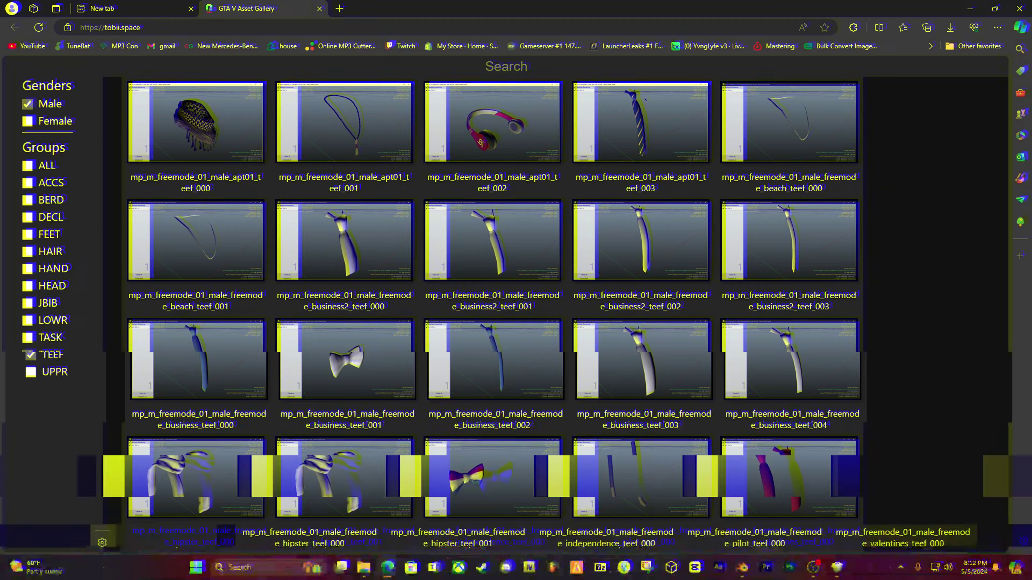
pyautogui.scroll(-10, 171, 357)
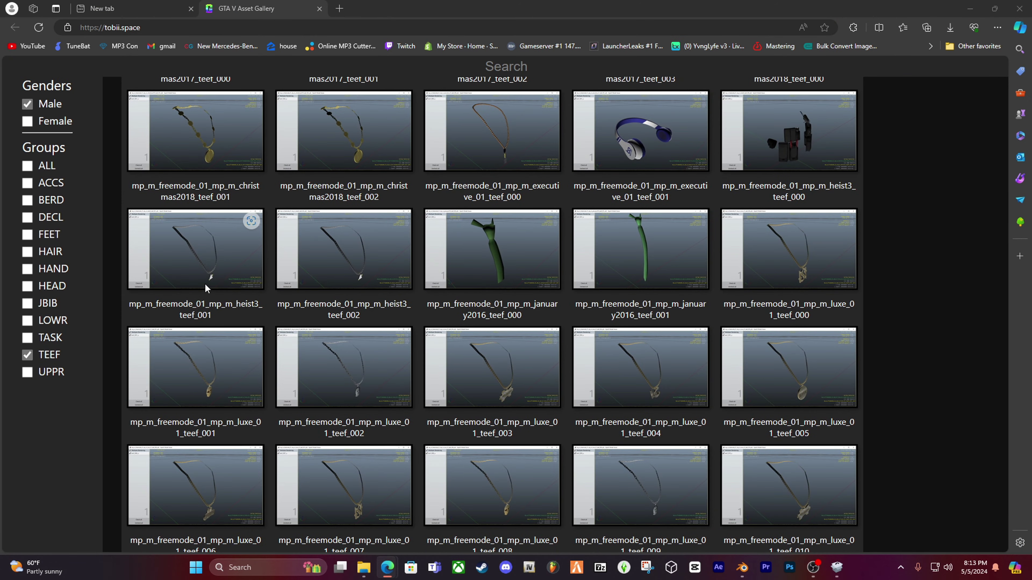
pyautogui.click(209, 271)
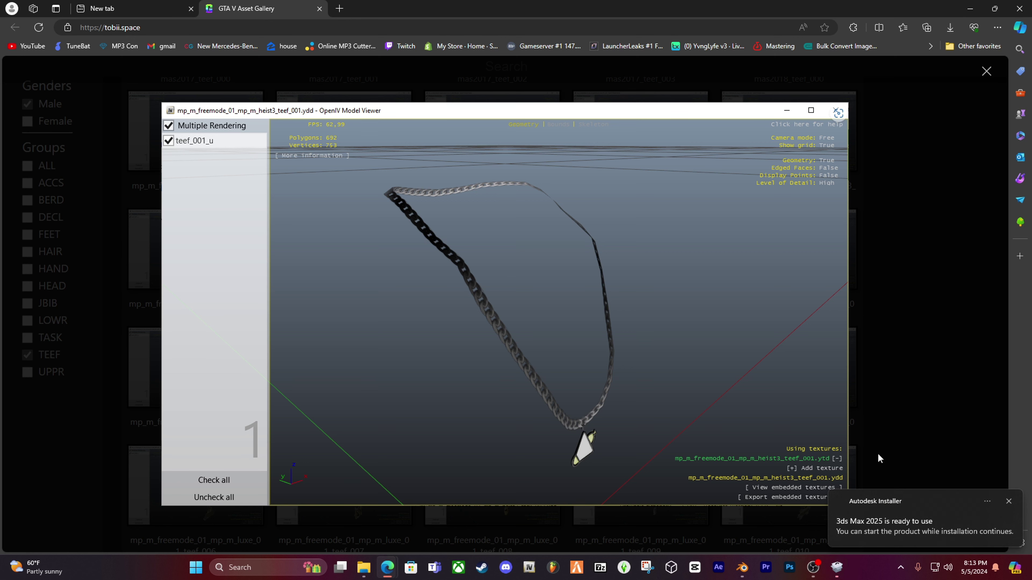
# Dismiss the Autodesk Installer notification and shrink the gallery browser window to a narrow column that keeps the preview visible.
pyautogui.click(1009, 501)
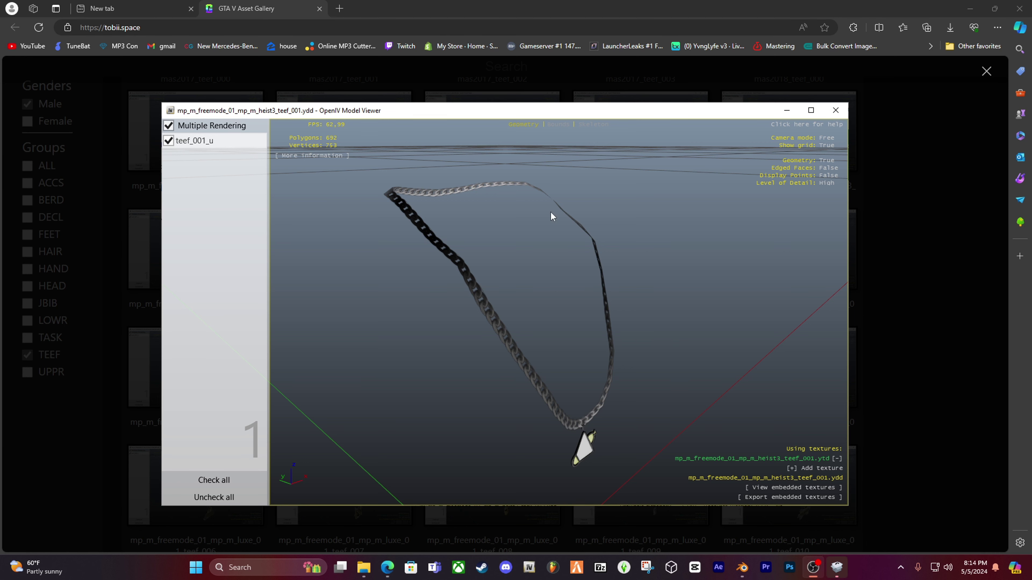
pyautogui.moveTo(596, 9); pyautogui.dragTo(272, 27)
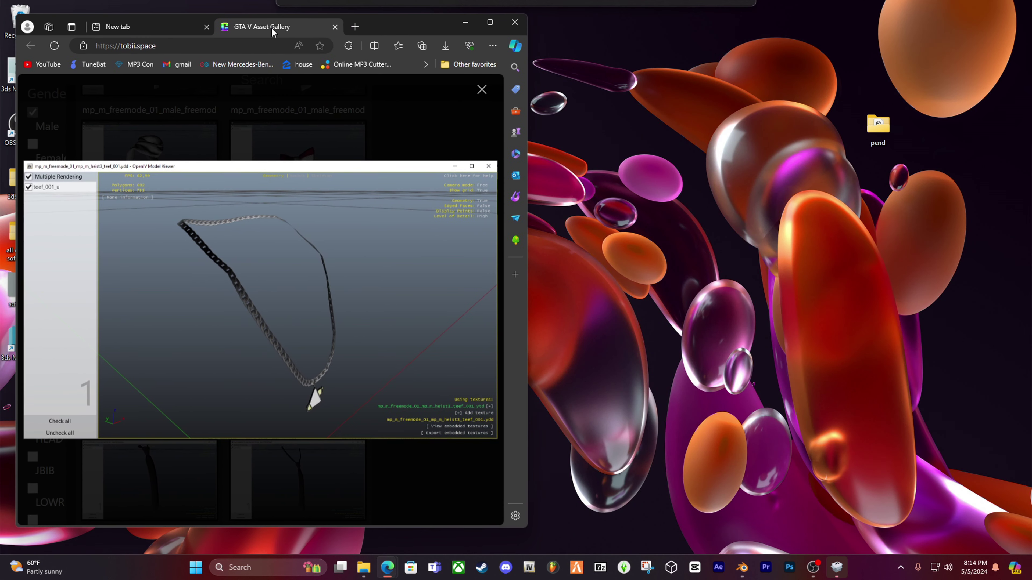
pyautogui.moveTo(529, 126); pyautogui.dragTo(306, 134)
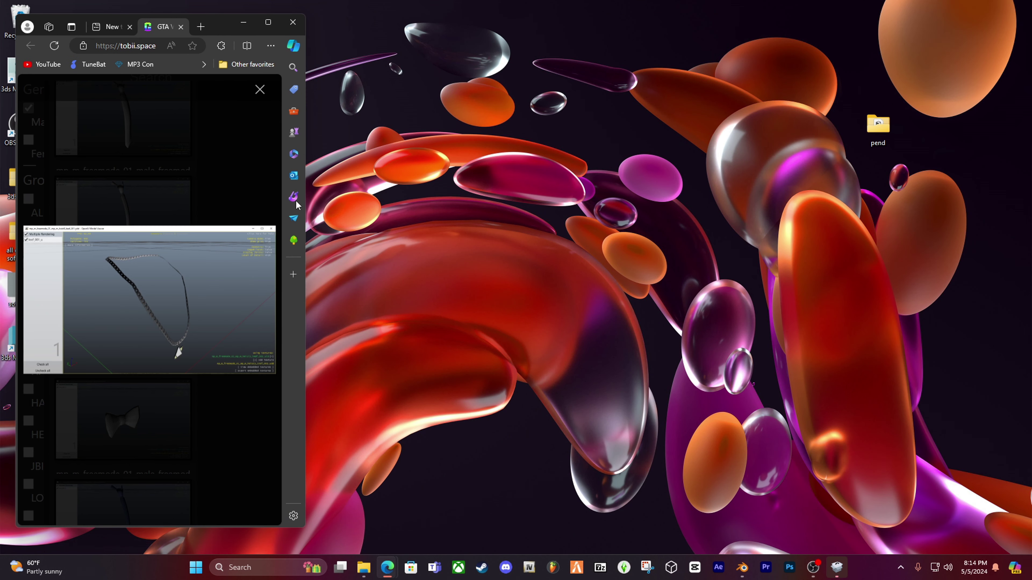
# Open OpenIV for Grand Theft Auto V on Windows and browse to update > x64 > dlcpacks > mpheist3.
pyautogui.click(530, 568)
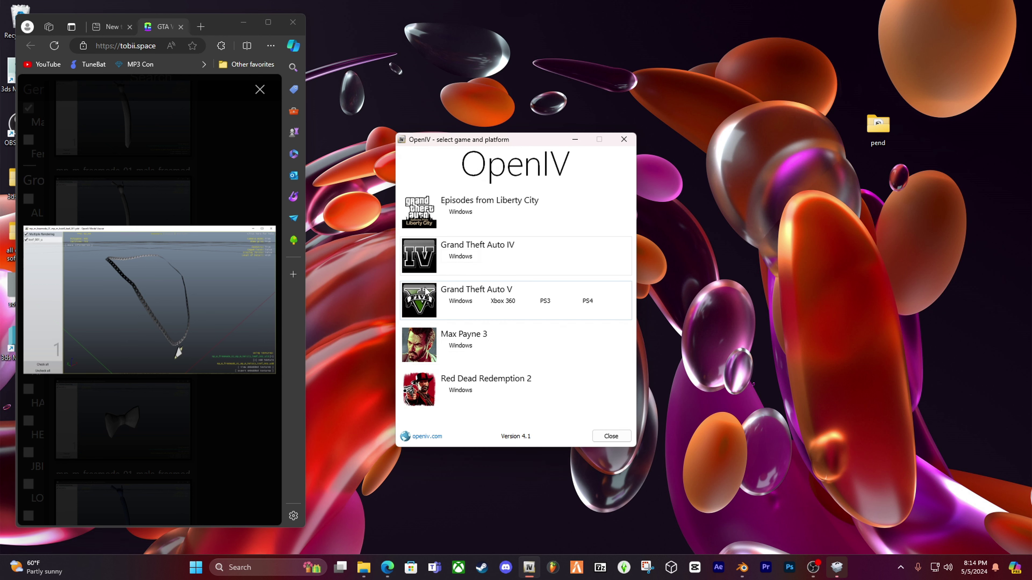
pyautogui.click(460, 301)
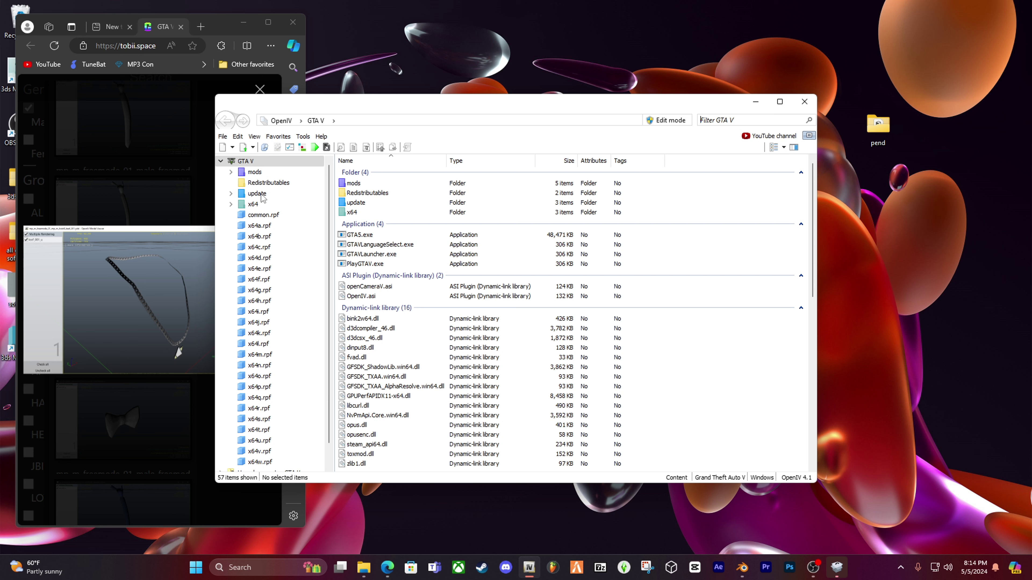
pyautogui.doubleClick(252, 196)
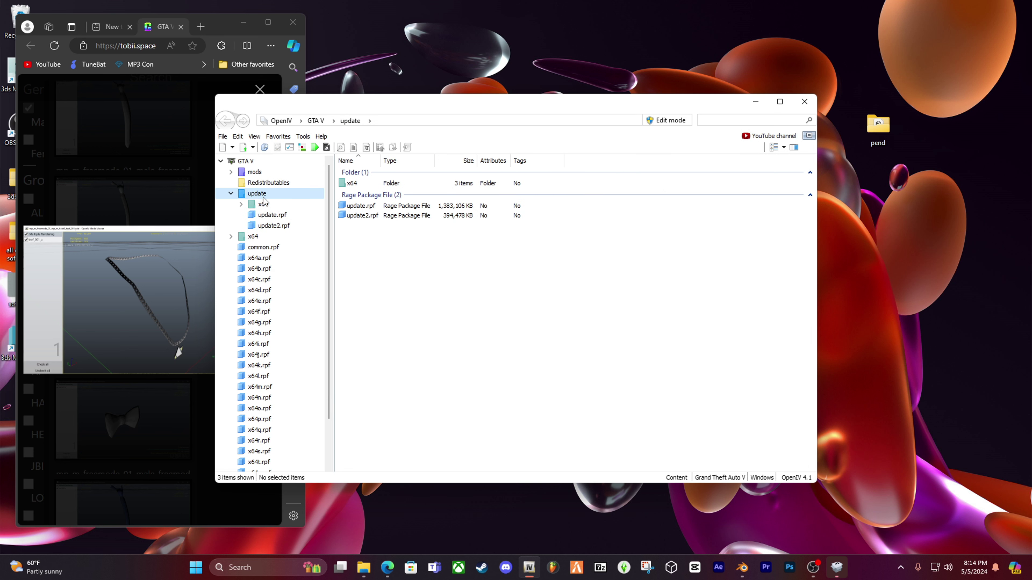
pyautogui.doubleClick(264, 205)
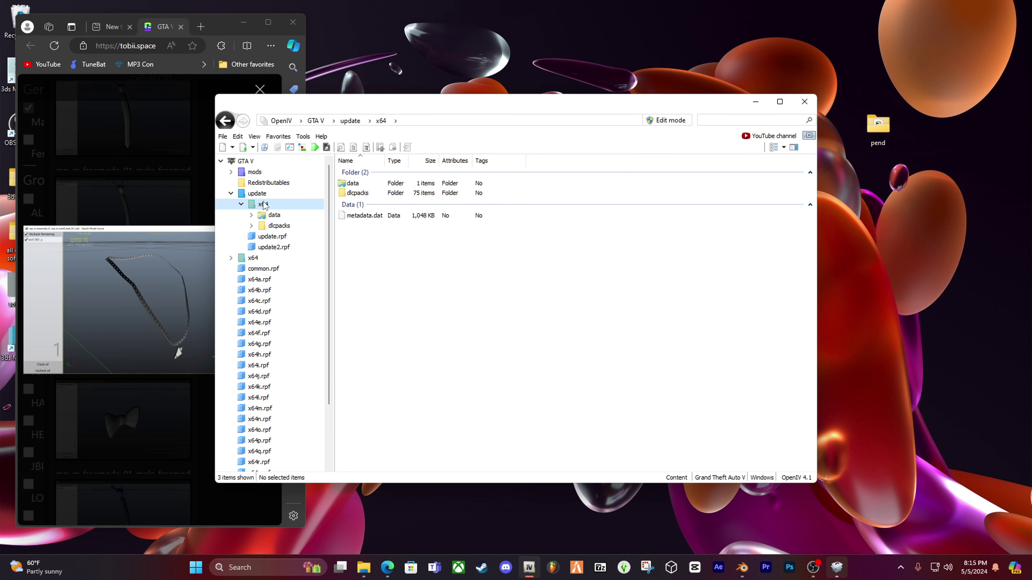
pyautogui.click(276, 226)
pyautogui.doubleClick(276, 226)
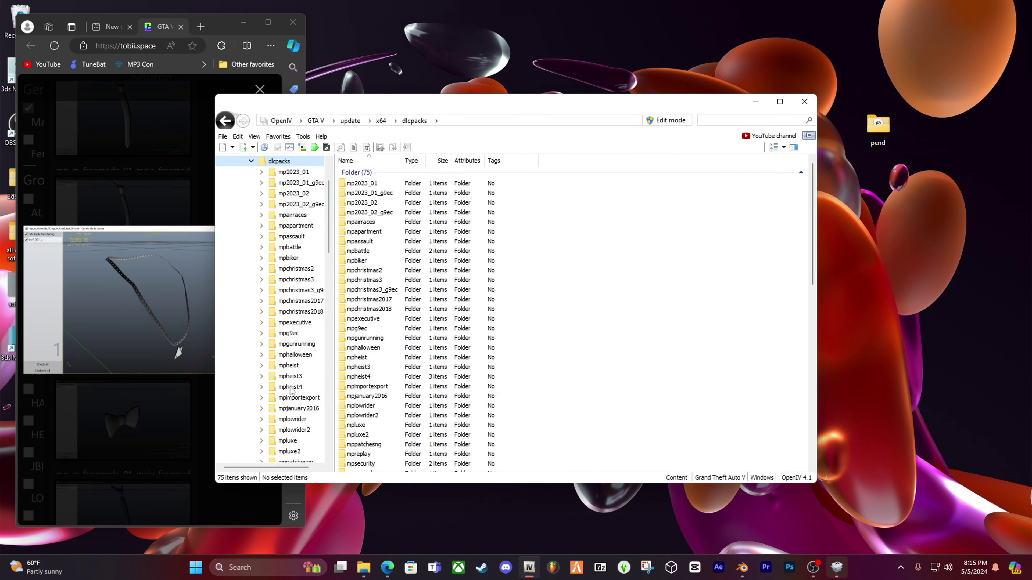
pyautogui.doubleClick(290, 376)
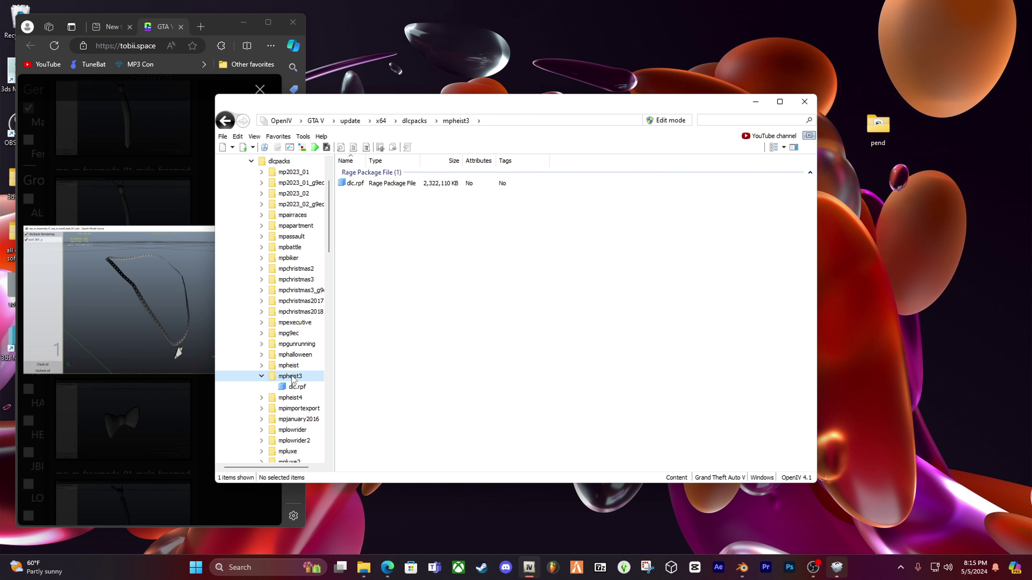
# Browse inside mpheist3's dlc.rpf to x64 > models > cdimages > mpheist3_male.rpf and open the mp_m_freemode_01_mp_m_heist3 folder.
pyautogui.hotkey('alt', 'Tab')
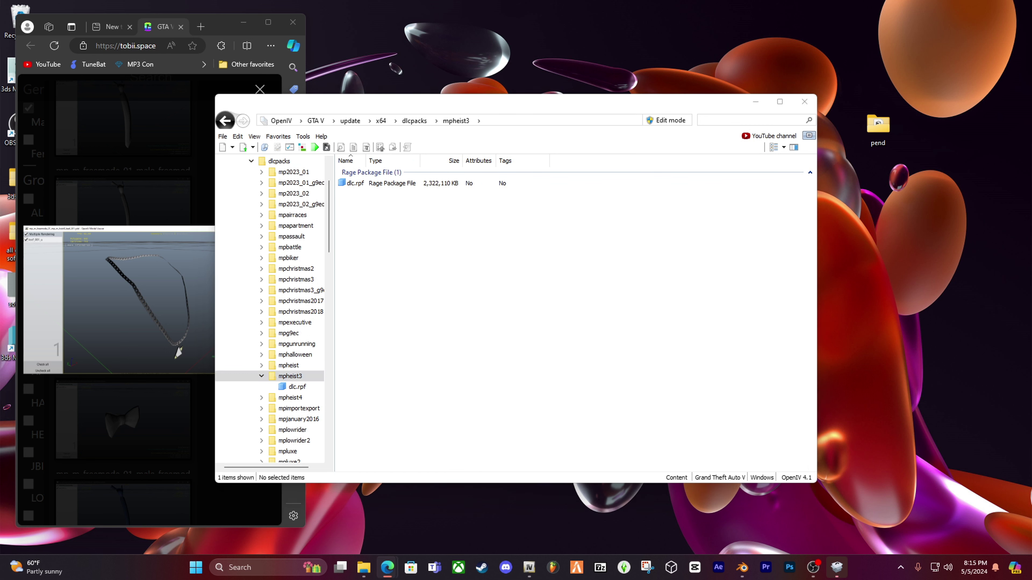
pyautogui.doubleClick(296, 387)
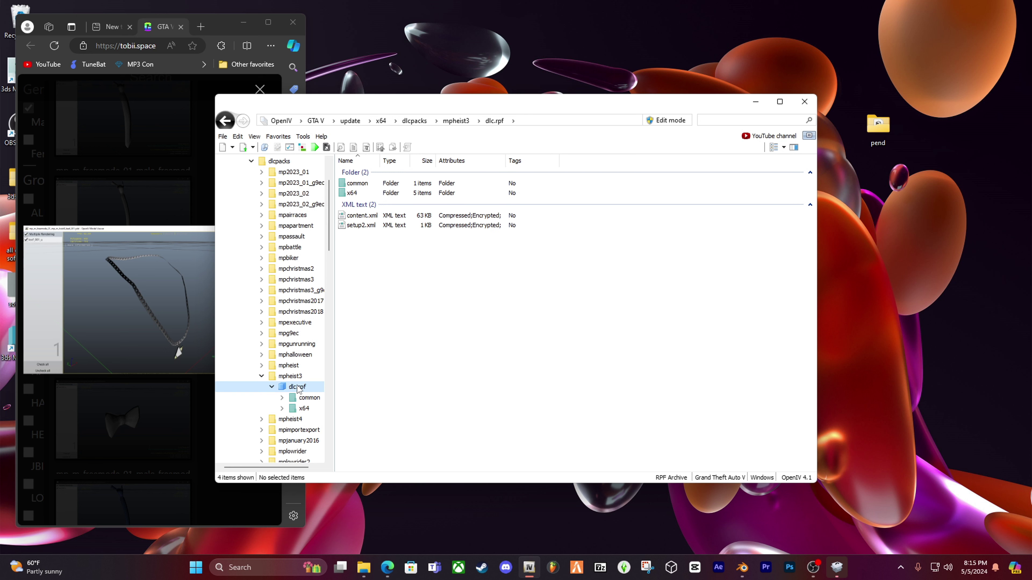
pyautogui.doubleClick(305, 408)
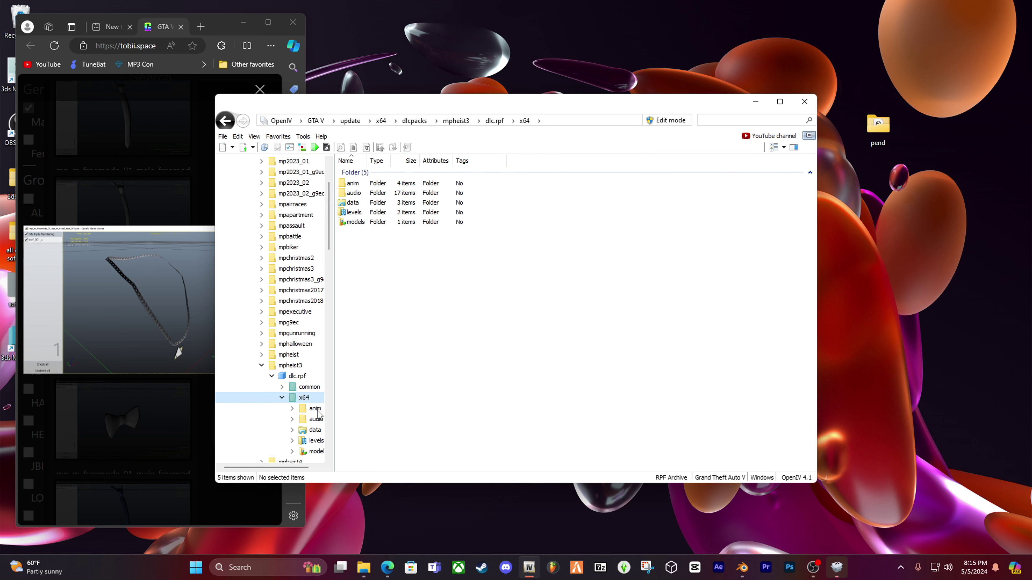
pyautogui.doubleClick(316, 451)
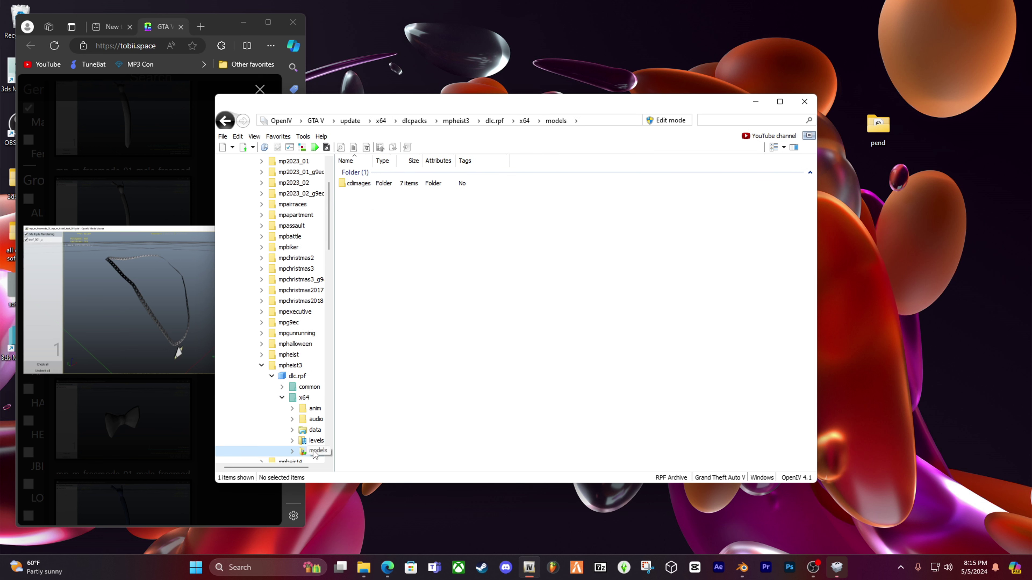
pyautogui.doubleClick(358, 183)
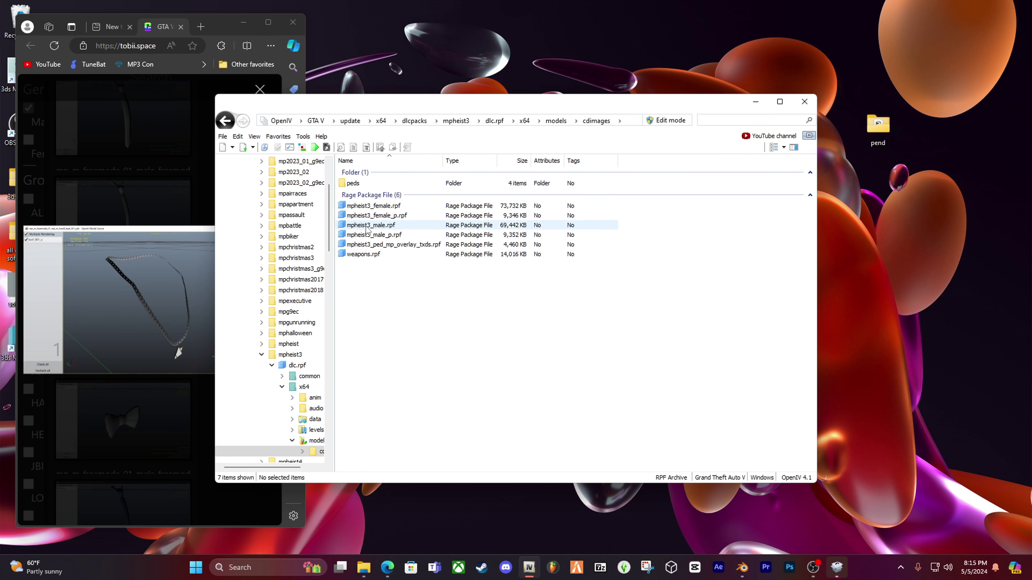
pyautogui.doubleClick(374, 225)
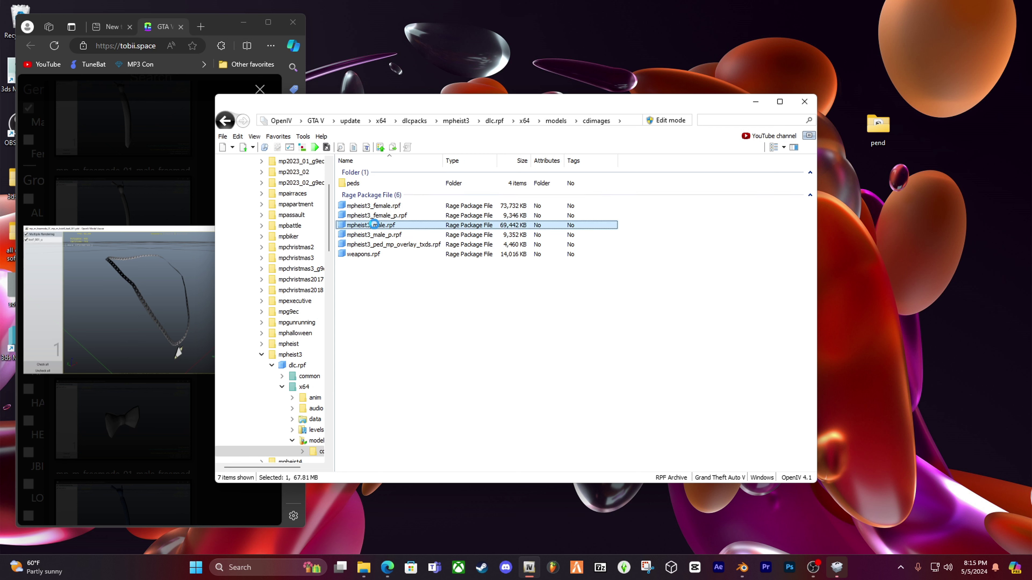
pyautogui.click(387, 568)
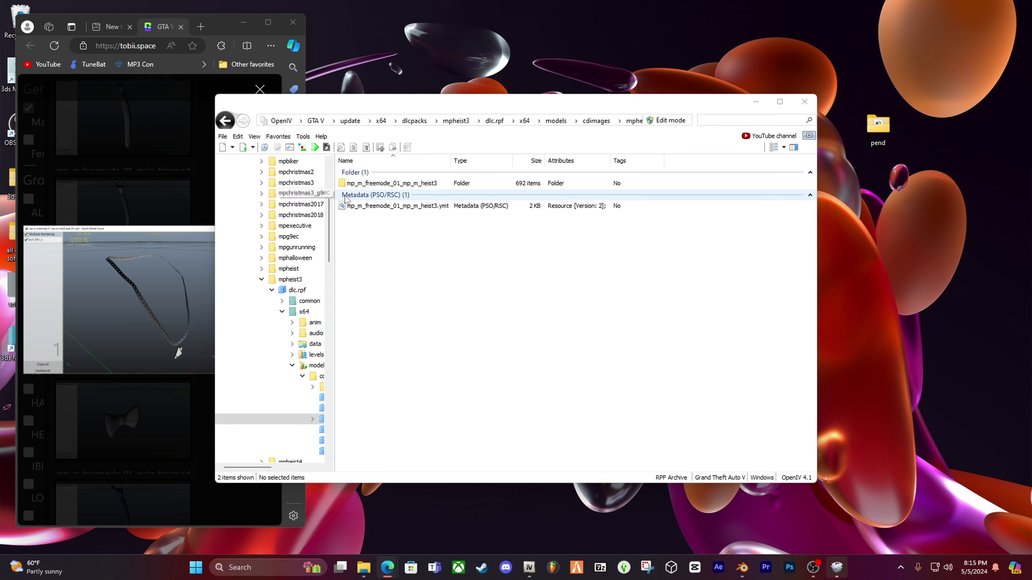
pyautogui.doubleClick(404, 183)
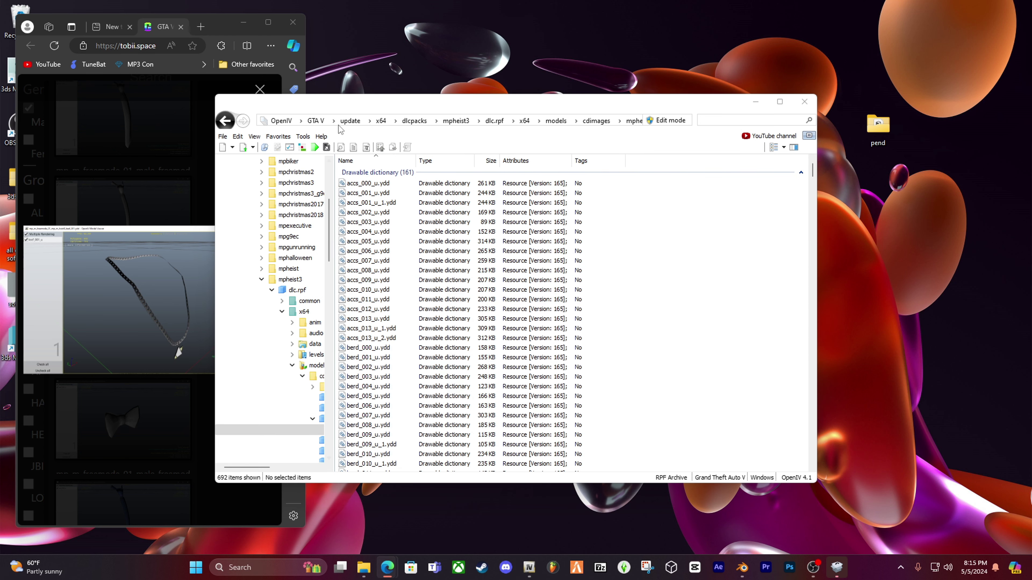
# In the GTA V Asset Gallery, close the enlarged preview and copy teef_001 from the mp_m_freemode_01_mp_m_heist3_teef_001 caption.
pyautogui.moveTo(218, 26); pyautogui.dragTo(447, 2)
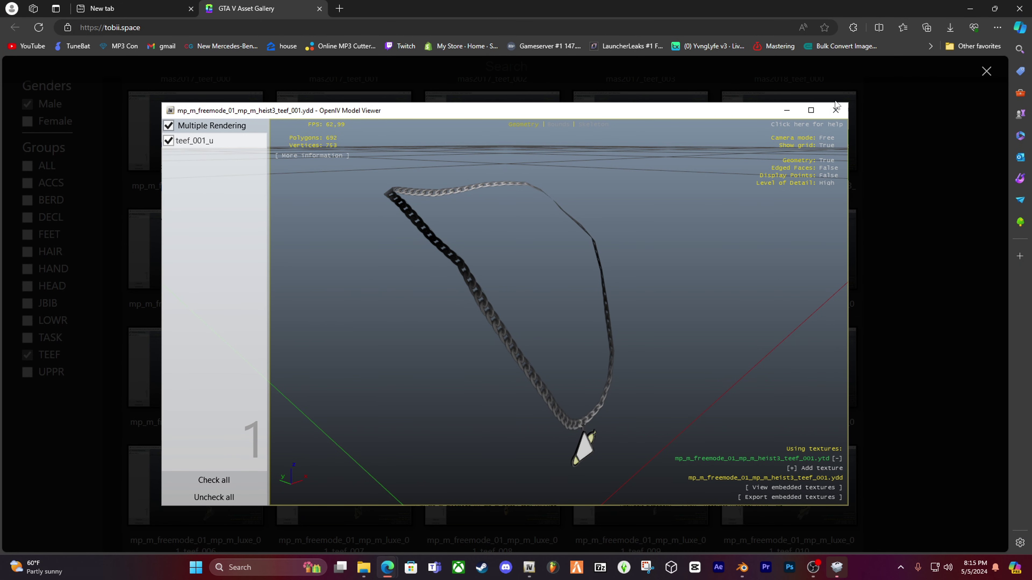
pyautogui.moveTo(839, 114)
pyautogui.click(987, 71)
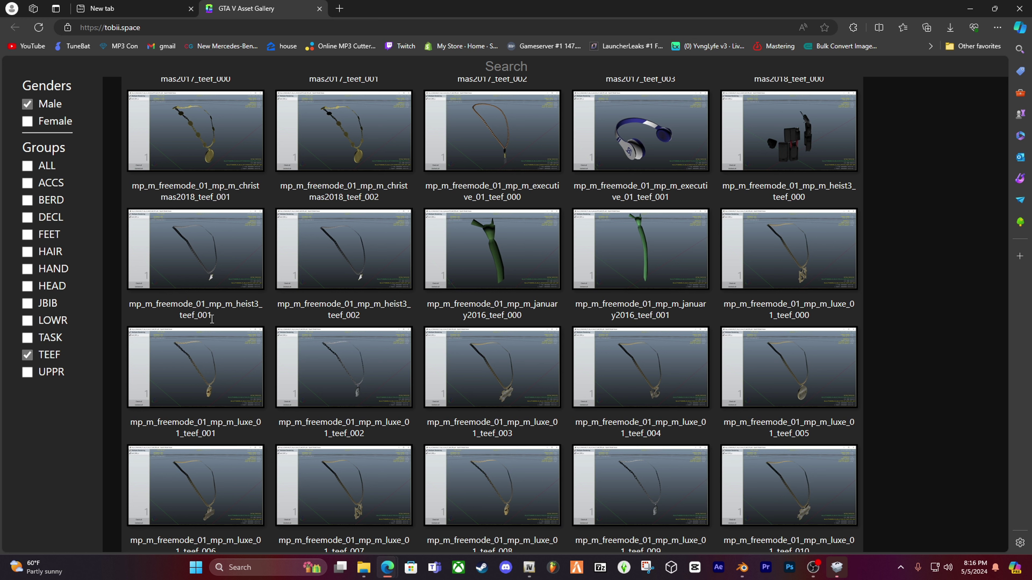
pyautogui.moveTo(212, 315); pyautogui.dragTo(190, 317)
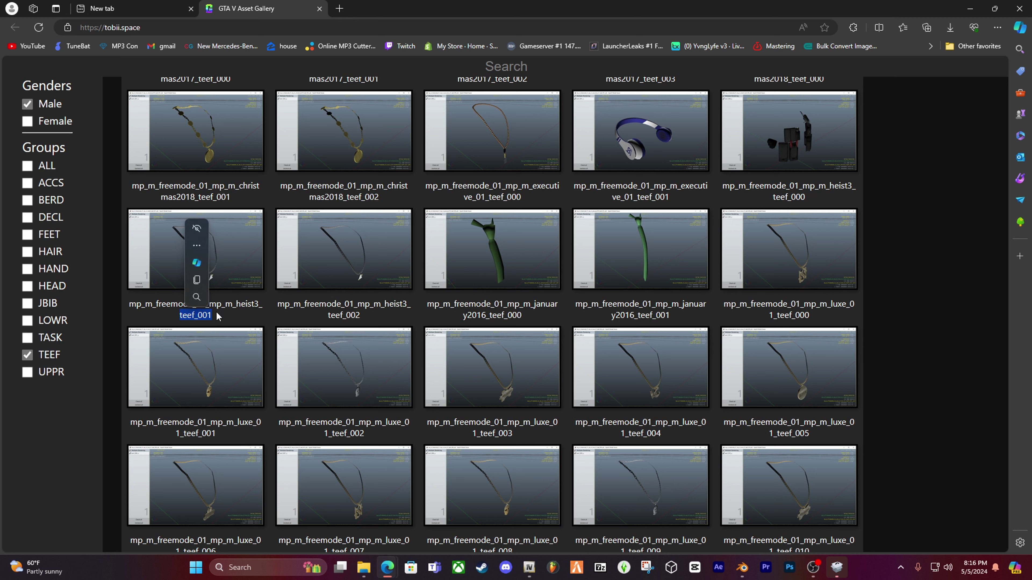
pyautogui.hotkey('ctrl', 'c')
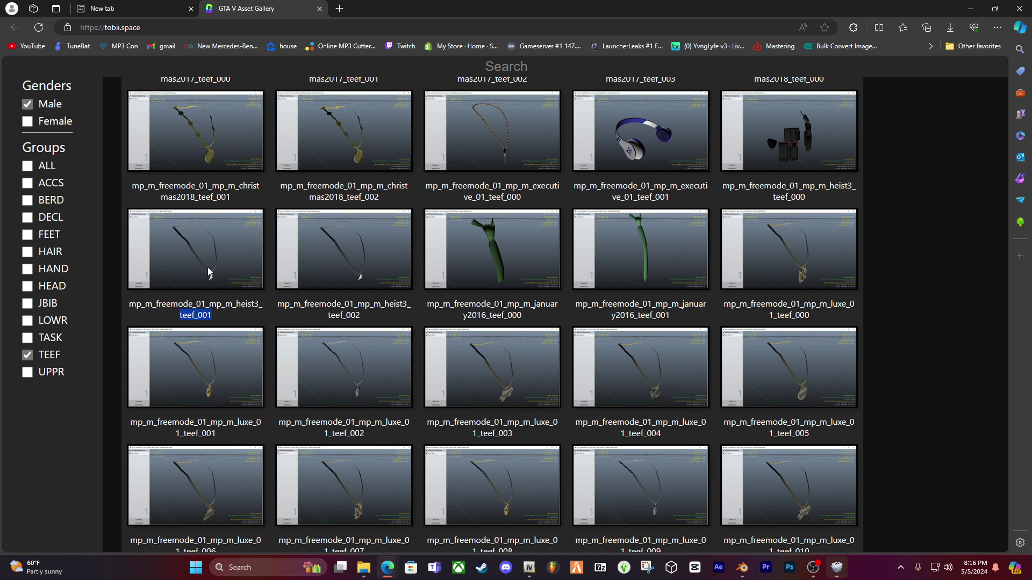
# Return to OpenIV and filter the mp_m_freemode_01_mp_m_heist3 folder by the copied name teef_001.
pyautogui.moveTo(933, 14); pyautogui.dragTo(191, 65)
pyautogui.click(419, 99)
pyautogui.click(722, 117)
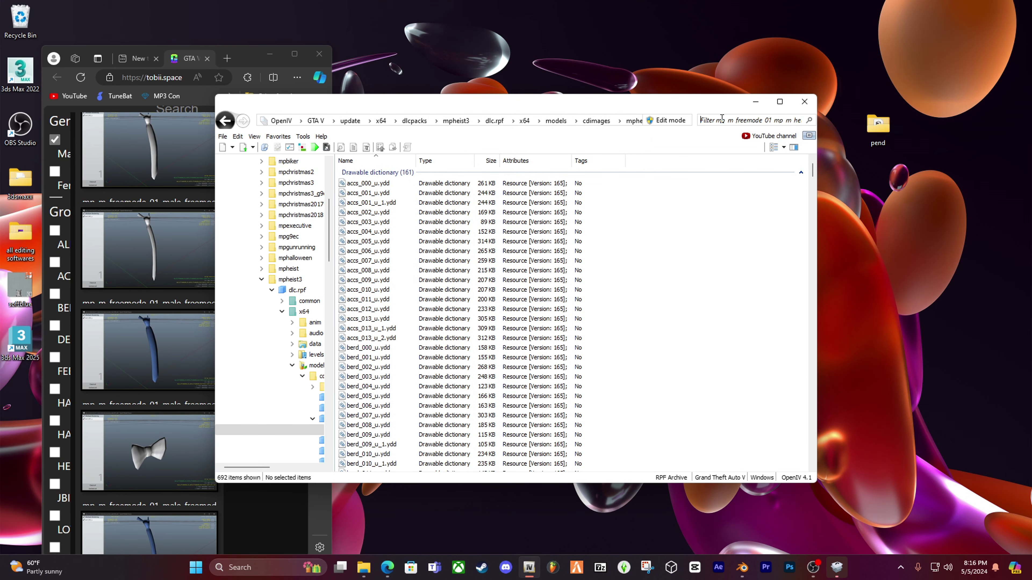
pyautogui.hotkey('ctrl', 'v')
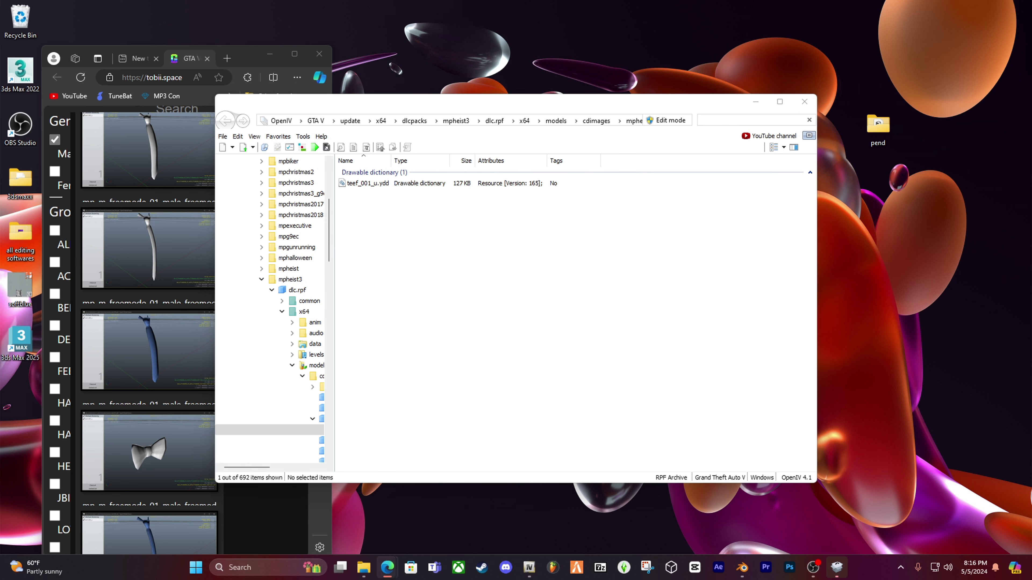
# Preview teef_001_u.ydd in the model viewer, examine the chain from the front, and close the viewer.
pyautogui.click(375, 185)
pyautogui.doubleClick(376, 185)
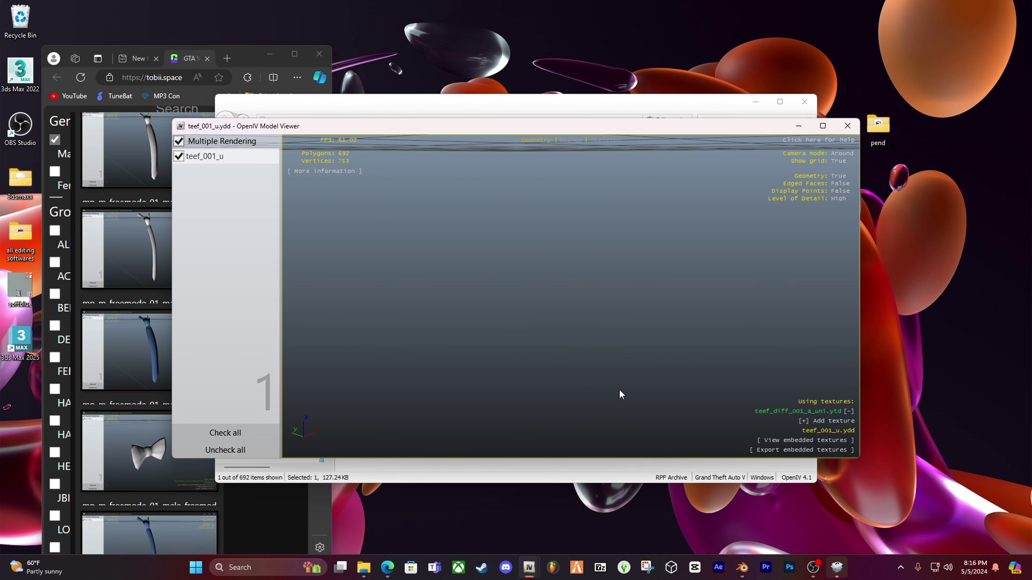
pyautogui.moveTo(625, 378); pyautogui.dragTo(559, 279)
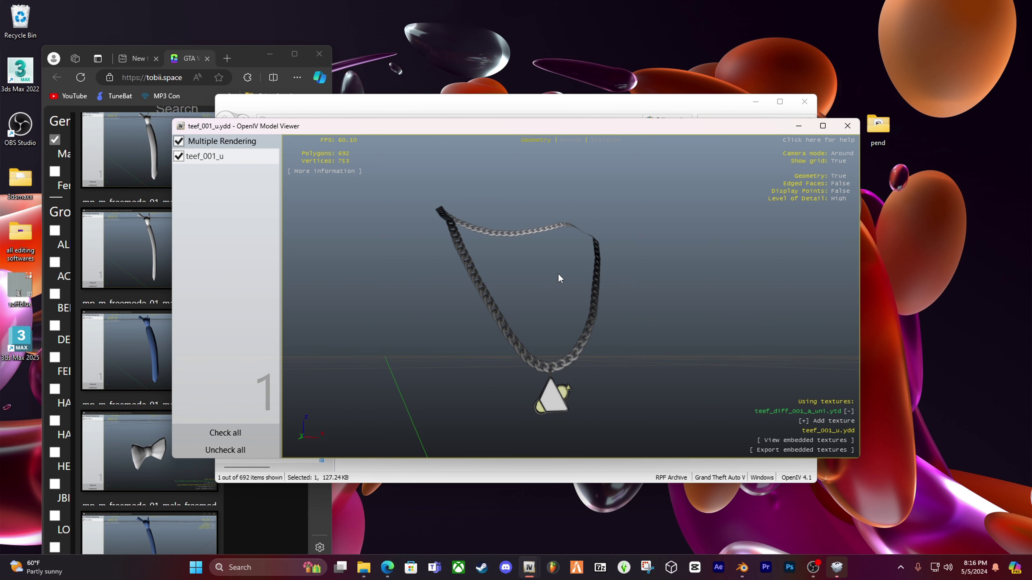
pyautogui.click(848, 127)
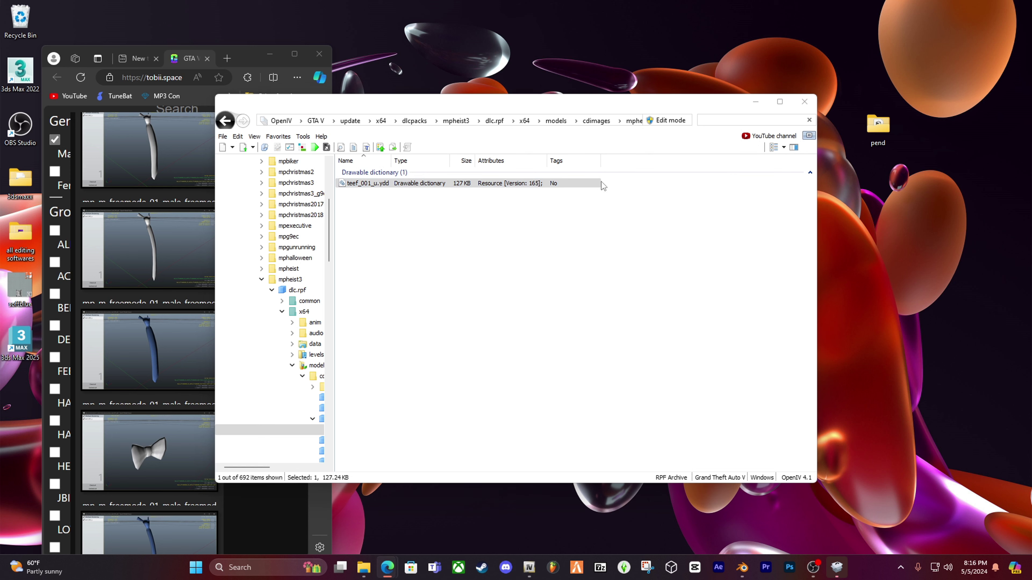
# Create a folder named chainkit inside the desktop's pend folder and open it alongside OpenIV.
pyautogui.moveTo(470, 107); pyautogui.dragTo(325, 49)
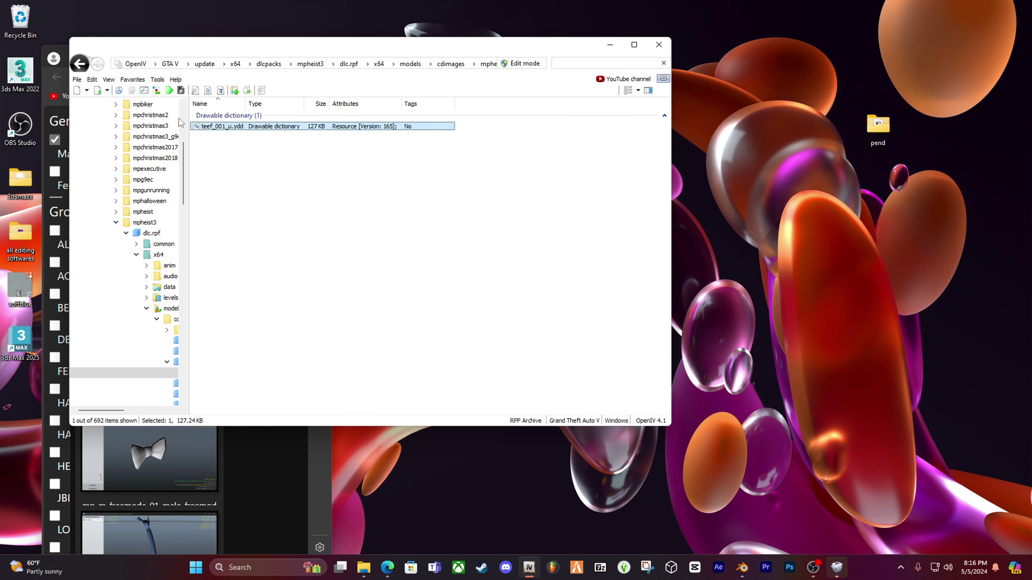
pyautogui.doubleClick(880, 129)
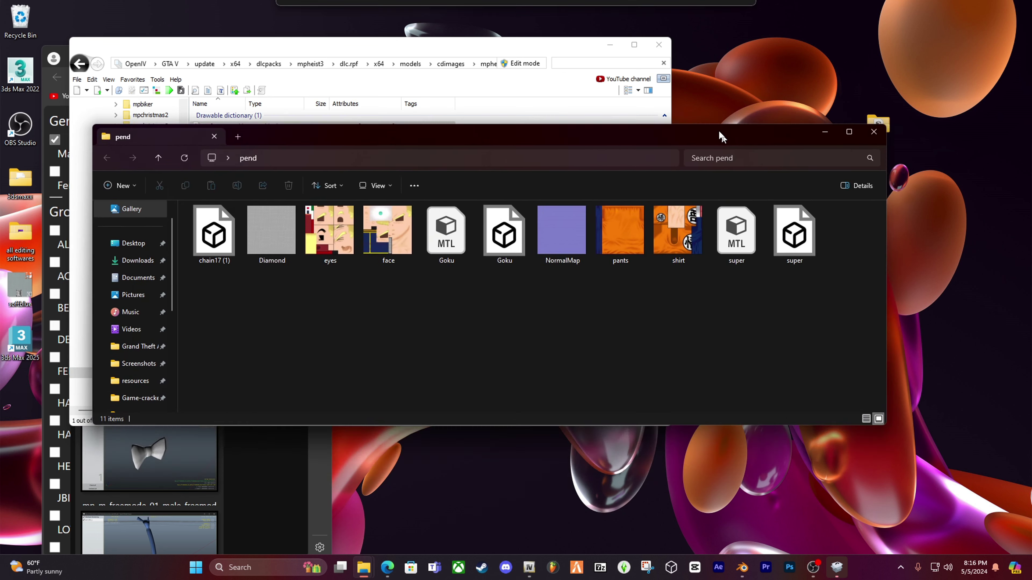
pyautogui.moveTo(721, 138); pyautogui.dragTo(774, 136)
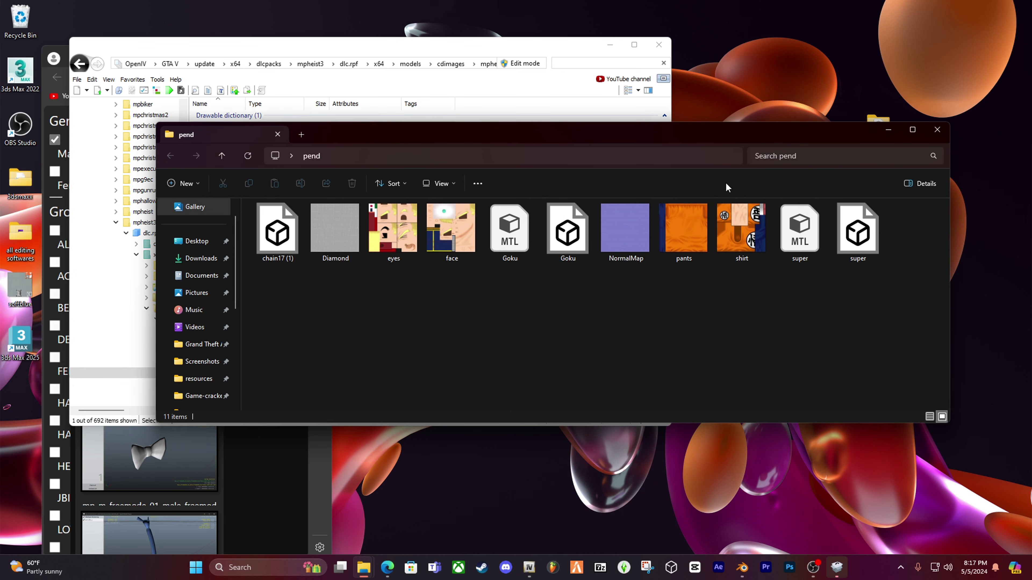
pyautogui.rightClick(397, 324)
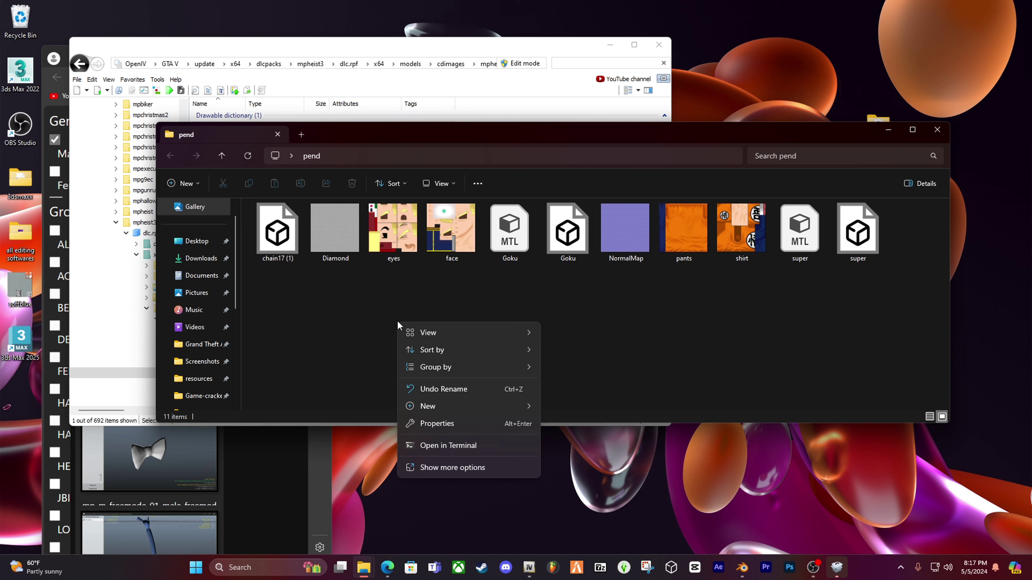
pyautogui.moveTo(433, 404)
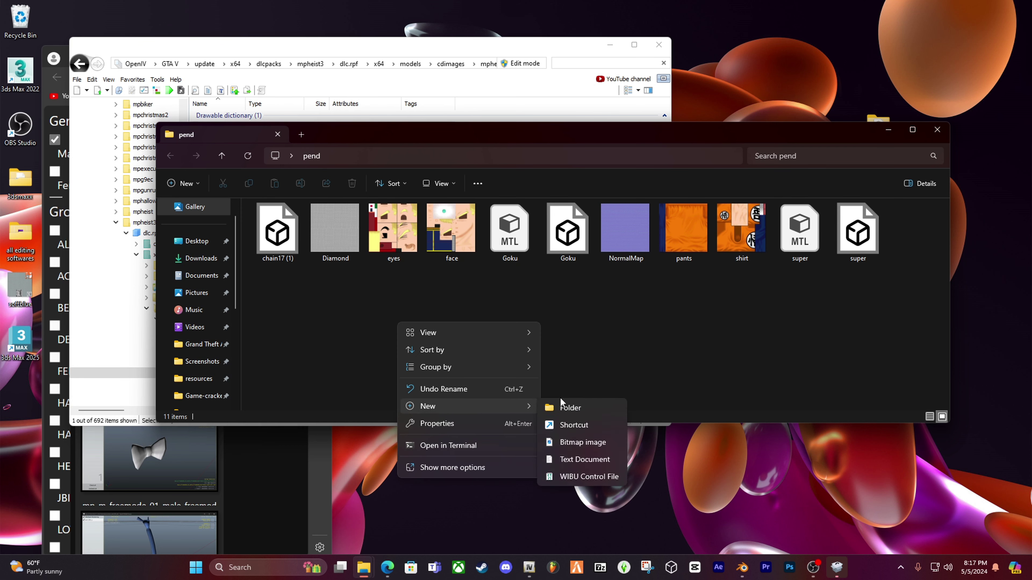
pyautogui.click(566, 407)
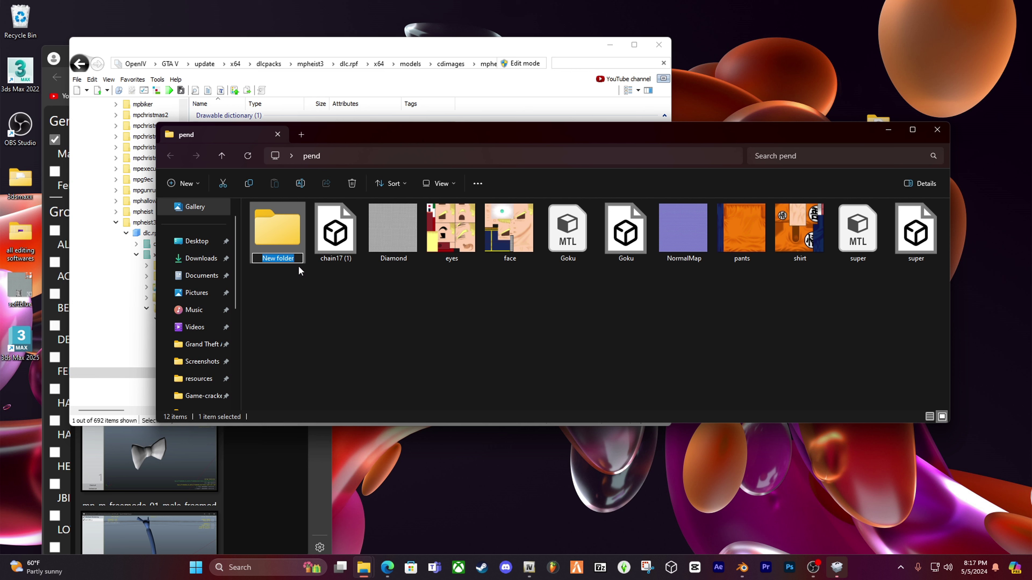
pyautogui.write('chainkit')
pyautogui.click(330, 306)
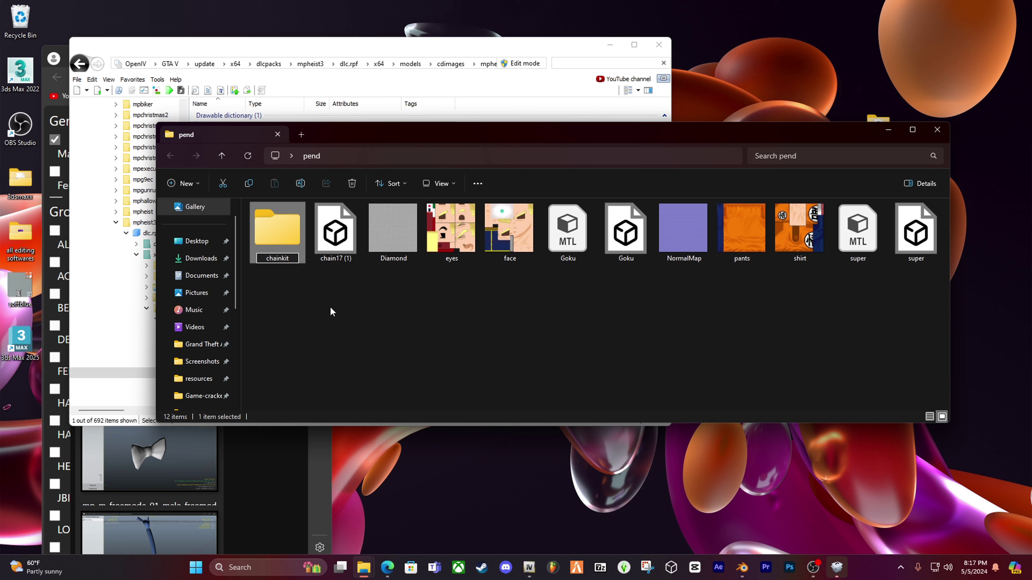
pyautogui.doubleClick(281, 240)
pyautogui.moveTo(483, 146); pyautogui.dragTo(493, 293)
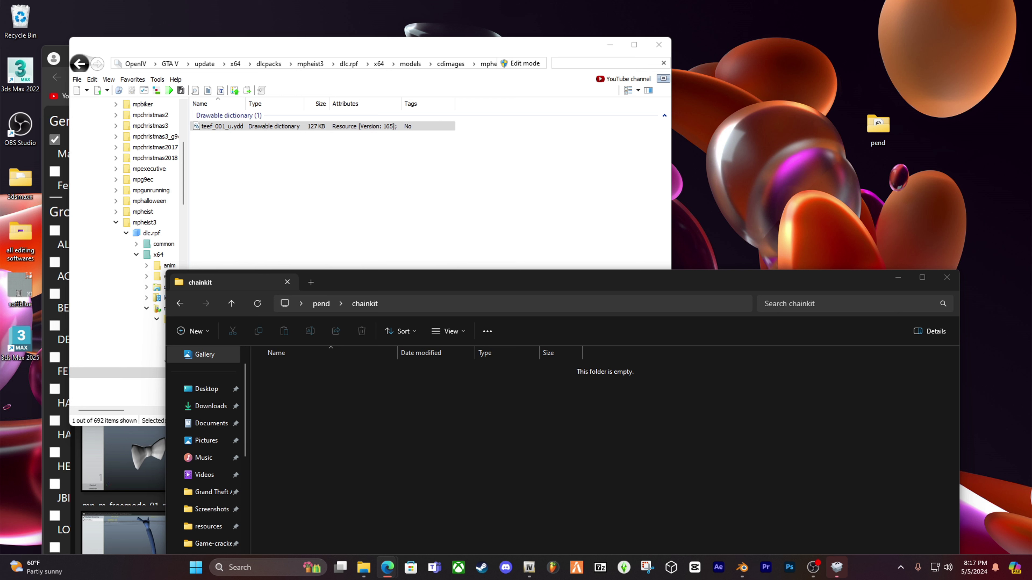
# Export teef_001_u.ydd from OpenIV to openFormats (.odd) in Desktop > pend > chainkit and check the exported files in that folder.
pyautogui.click(233, 127)
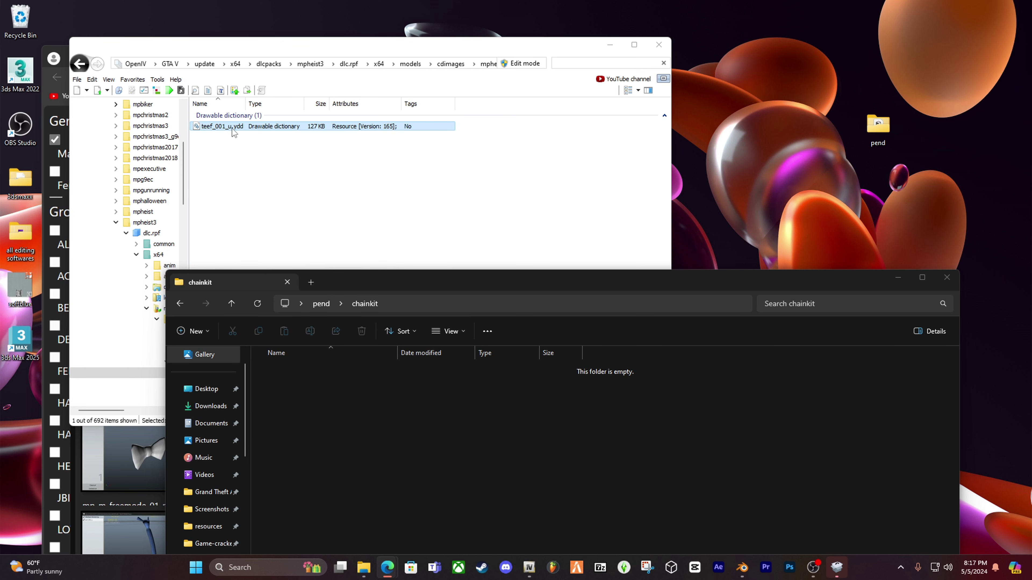
pyautogui.moveTo(270, 46); pyautogui.dragTo(269, 23)
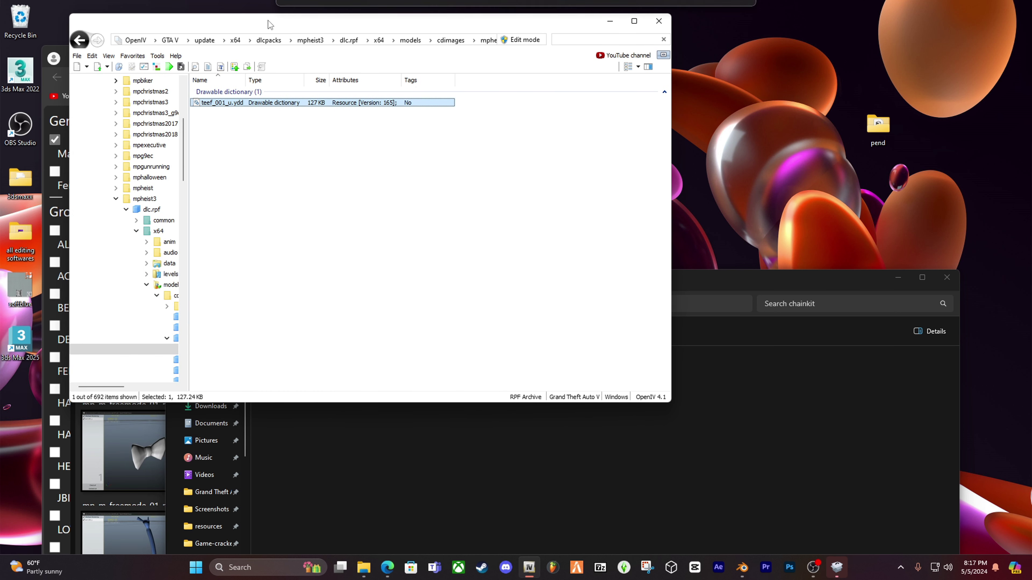
pyautogui.rightClick(230, 104)
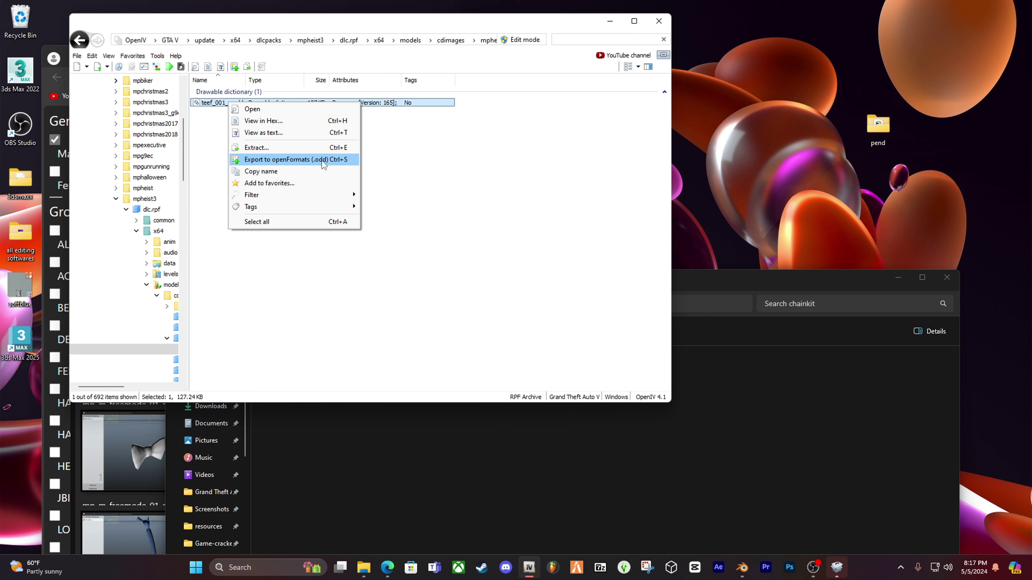
pyautogui.click(314, 163)
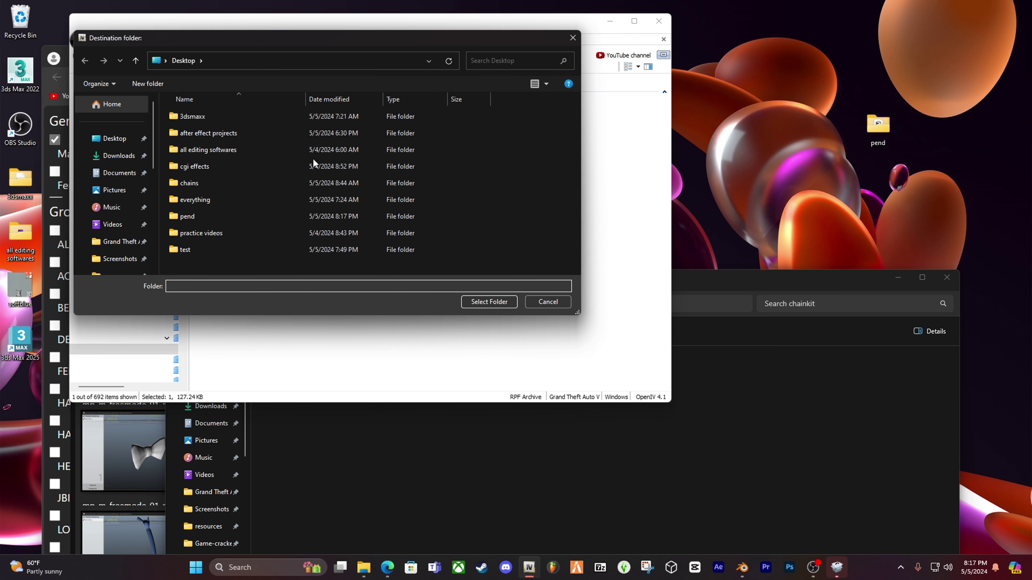
pyautogui.click(122, 139)
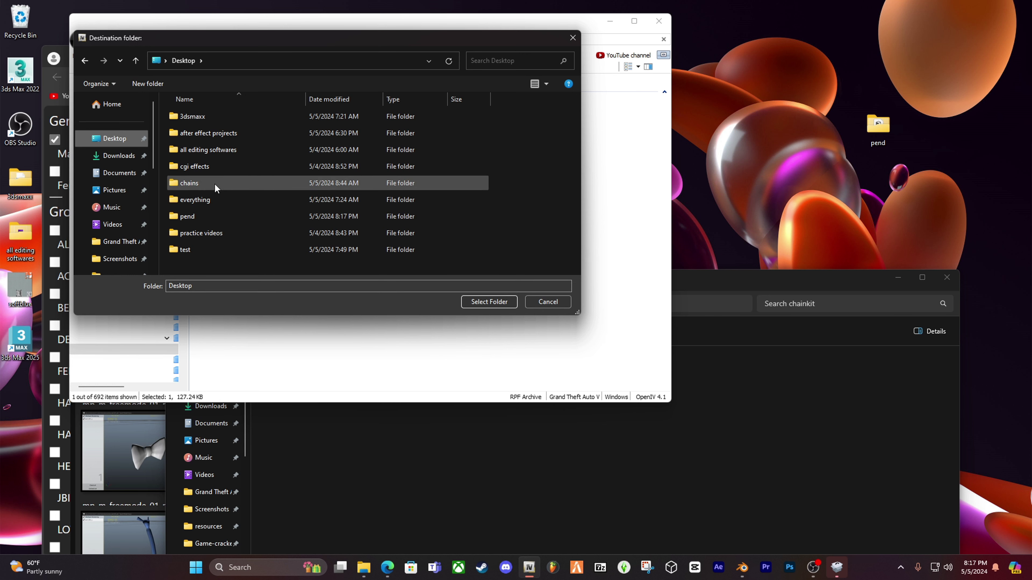
pyautogui.doubleClick(188, 216)
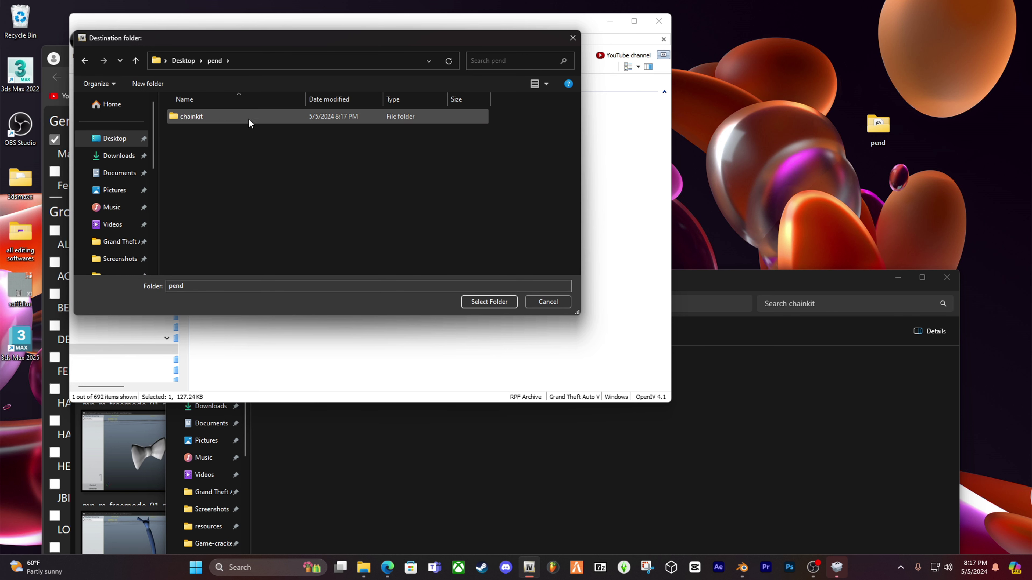
pyautogui.click(189, 116)
pyautogui.doubleClick(190, 117)
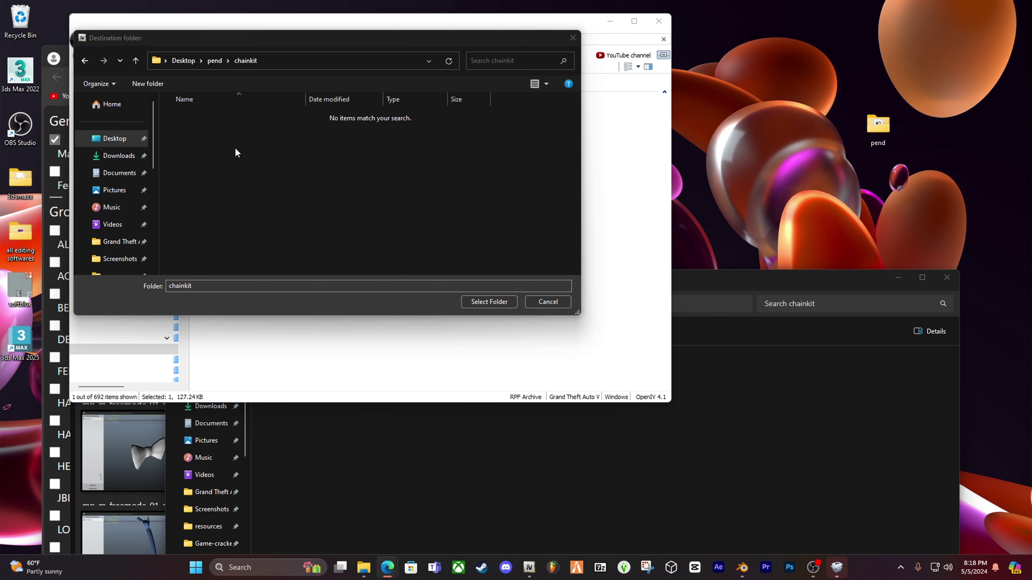
pyautogui.click(483, 304)
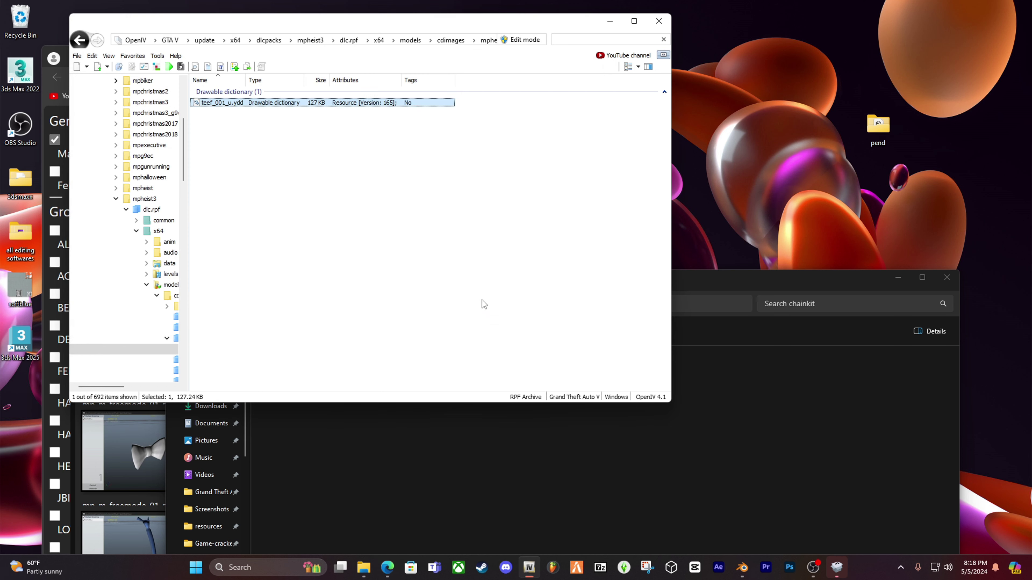
pyautogui.click(737, 281)
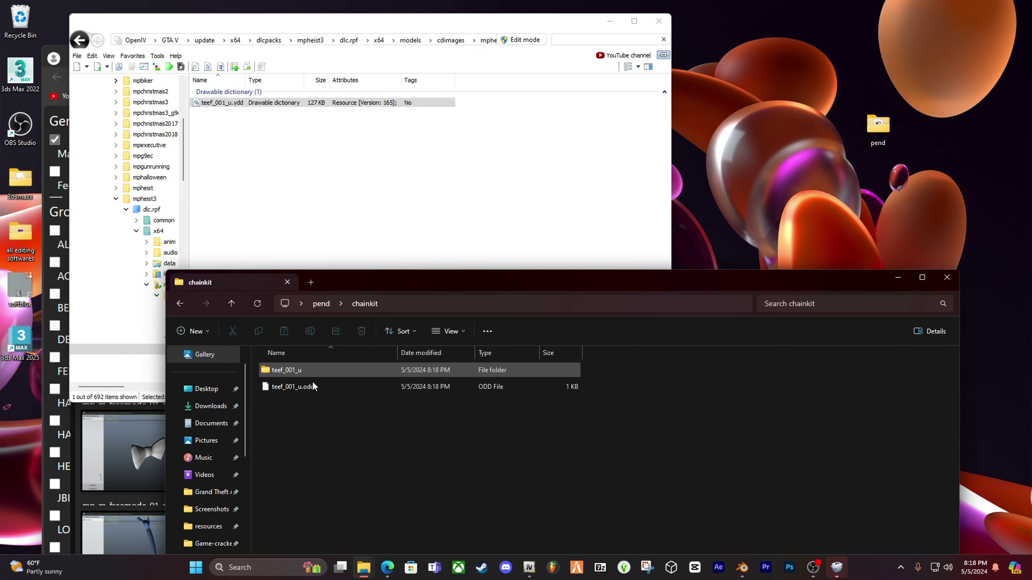
pyautogui.click(322, 412)
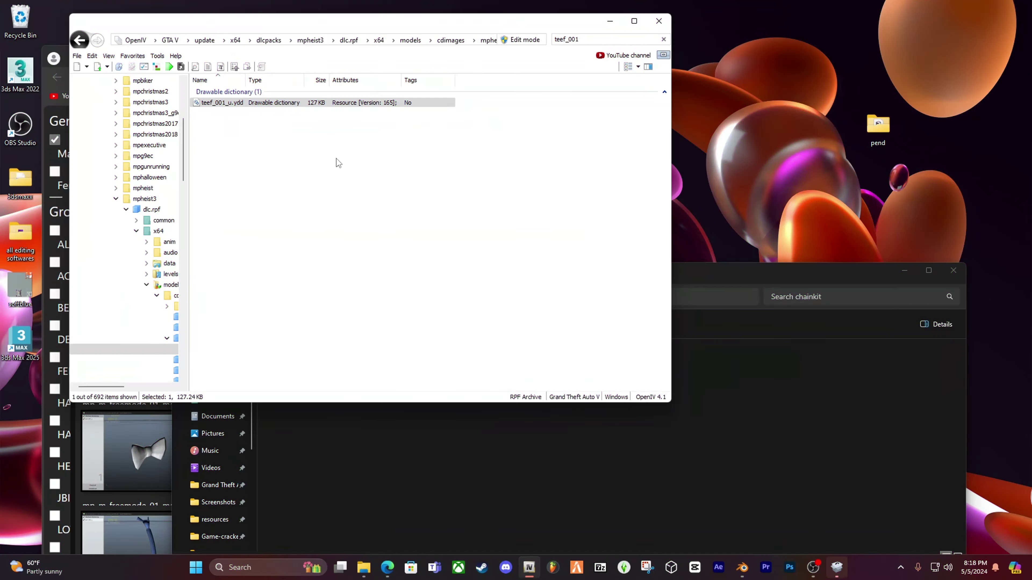
# Broaden the OpenIV folder filter to teef and check the chainkit folder's current contents against the list.
pyautogui.click(596, 38)
pyautogui.press('BackSpace')
pyautogui.press('BackSpace')
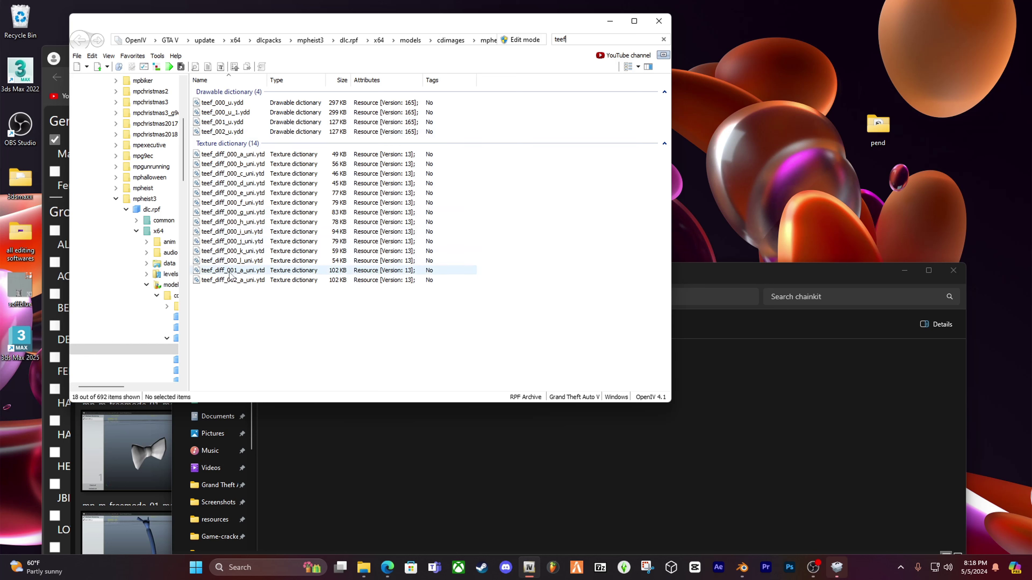
pyautogui.hotkey('alt', 'Tab')
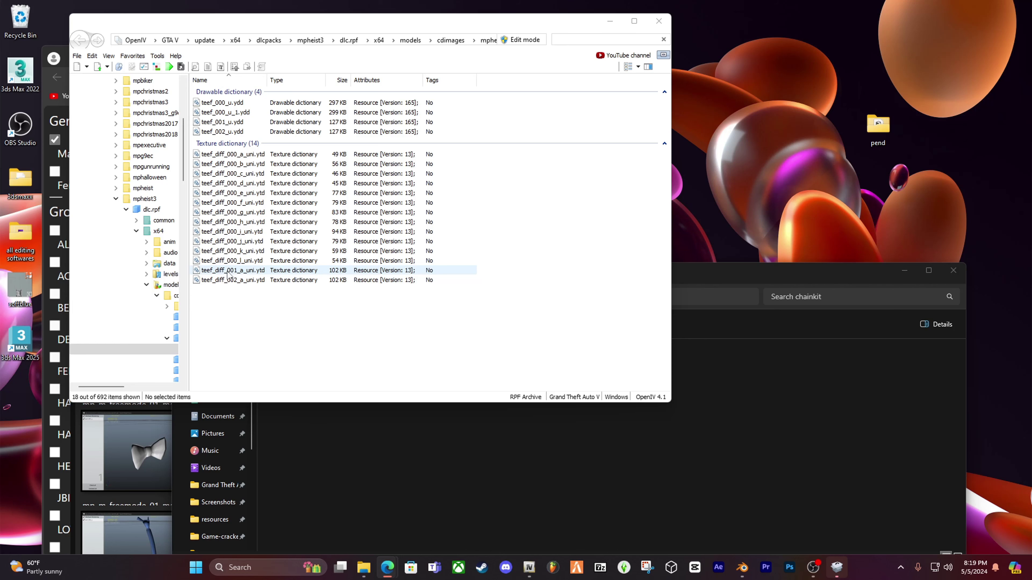
pyautogui.click(314, 415)
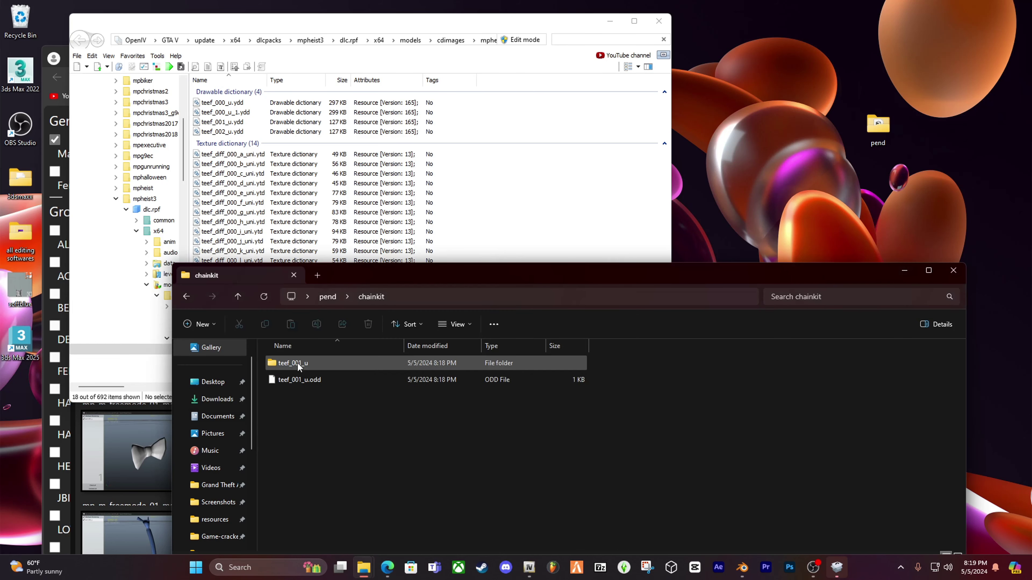
pyautogui.click(438, 202)
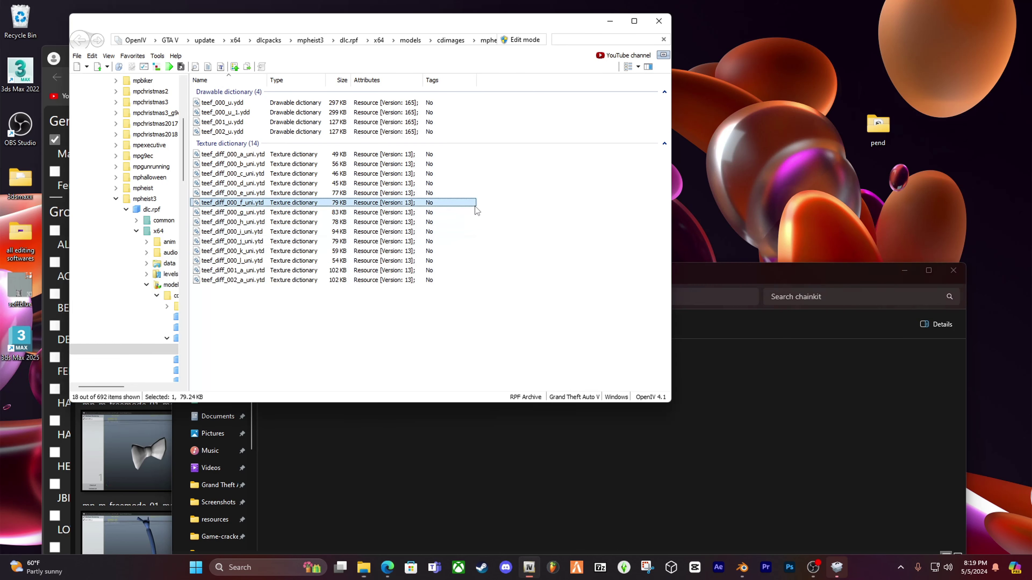
# Export teef_diff_001_a_uni.ytd to openFormats (.otd) in Desktop > pend > chainkit and check the exported files there.
pyautogui.click(240, 271)
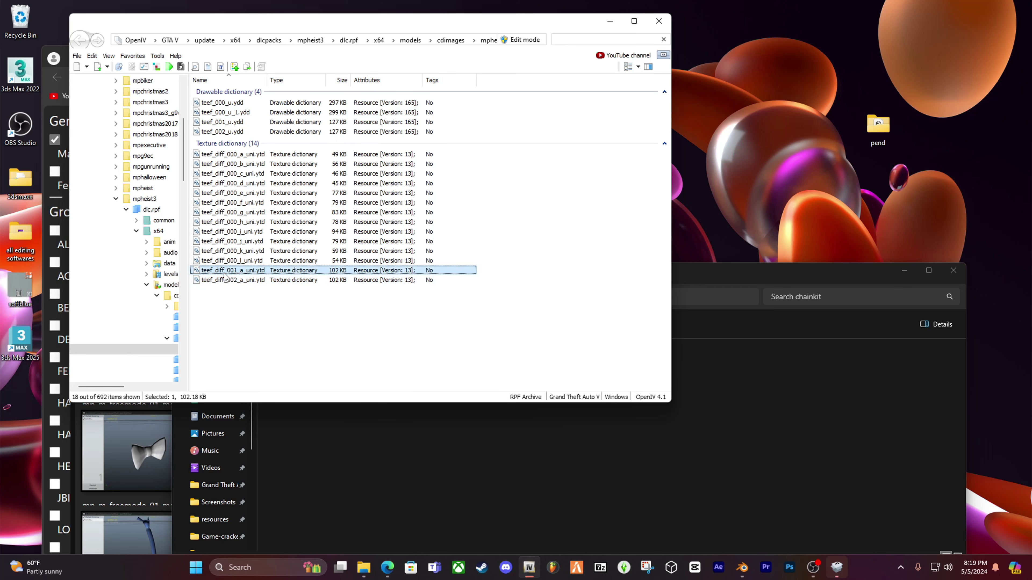
pyautogui.rightClick(240, 273)
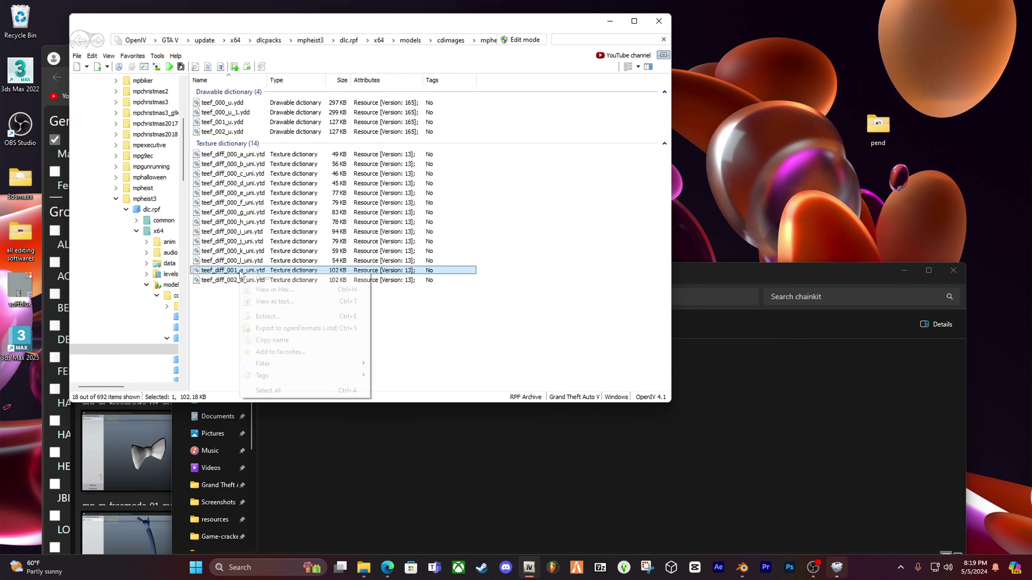
pyautogui.click(324, 327)
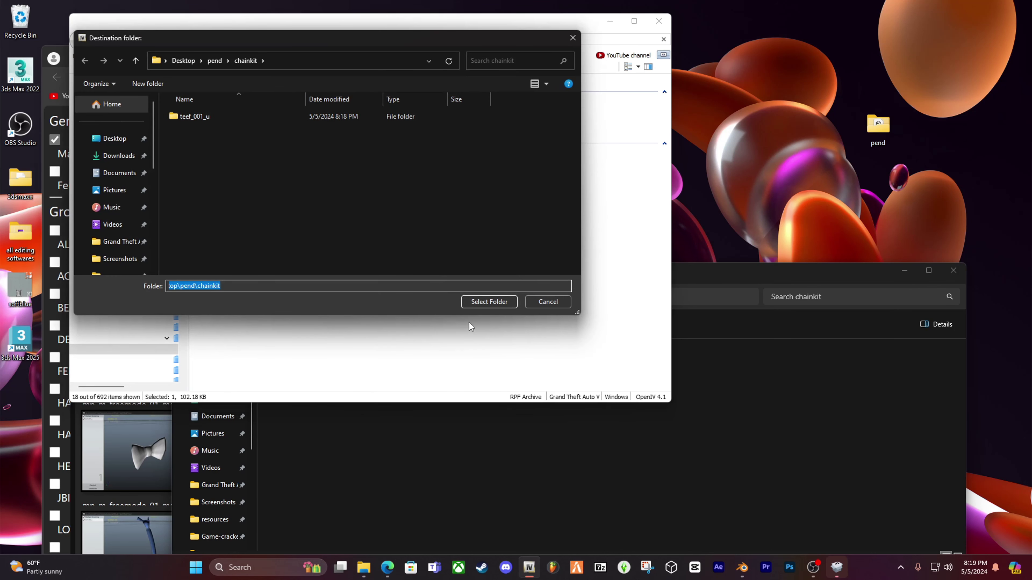
pyautogui.click(488, 302)
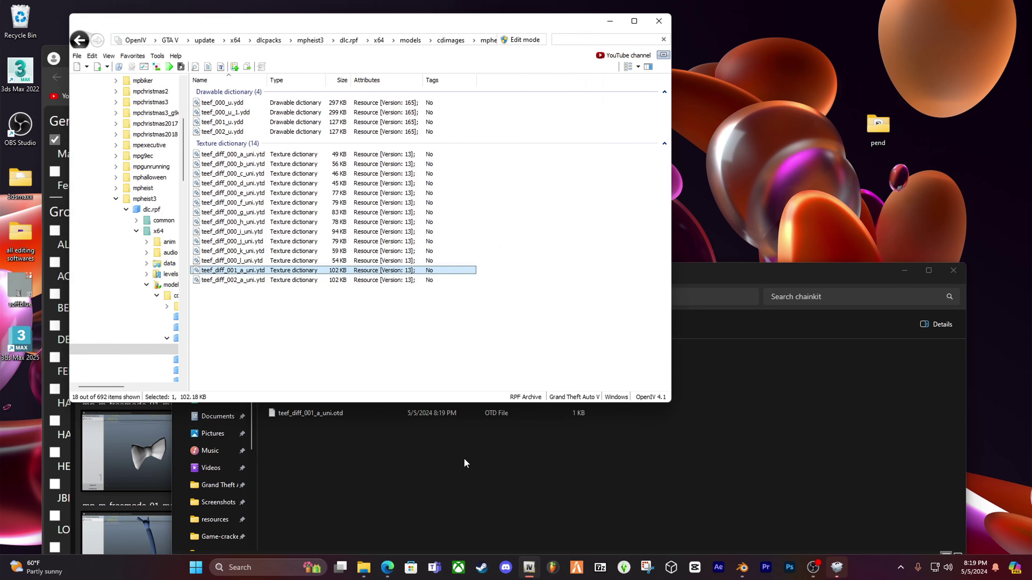
pyautogui.click(462, 462)
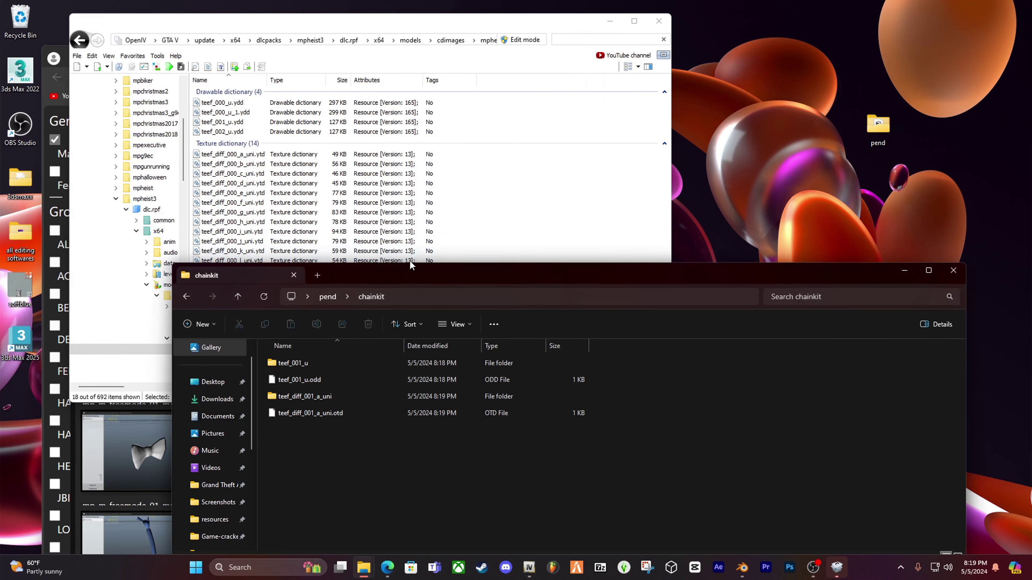
pyautogui.moveTo(410, 270); pyautogui.dragTo(390, 324)
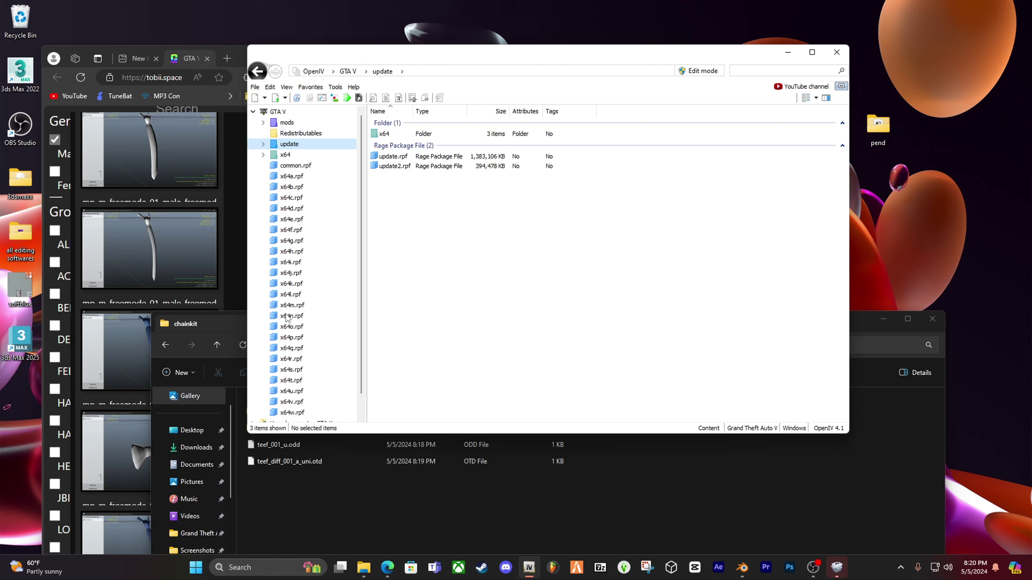
# Open x64v.rpf > models > cdimages > streamedpeds_mp.rpf in OpenIV.
pyautogui.scroll(-1, 301, 360)
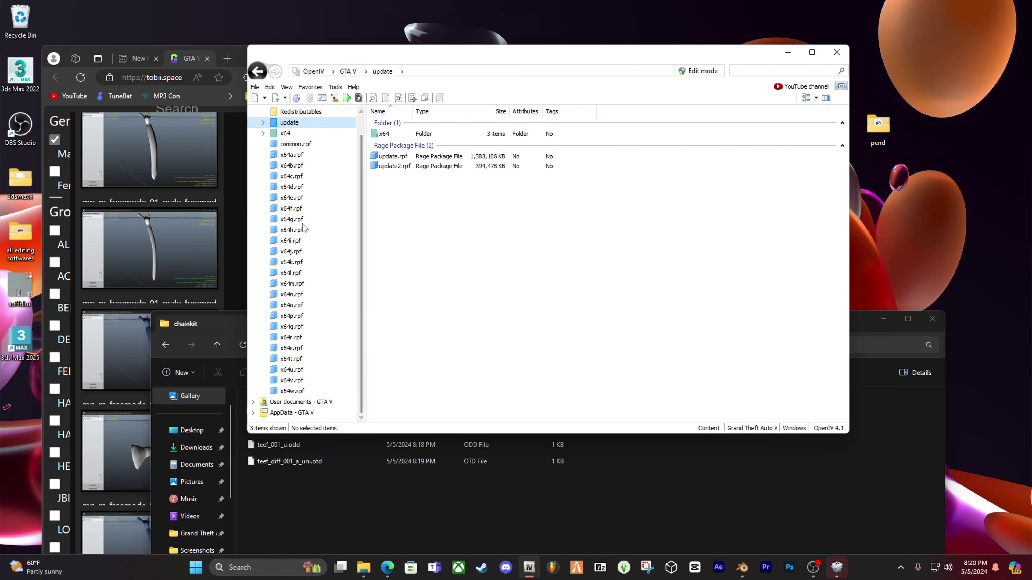
pyautogui.doubleClick(291, 380)
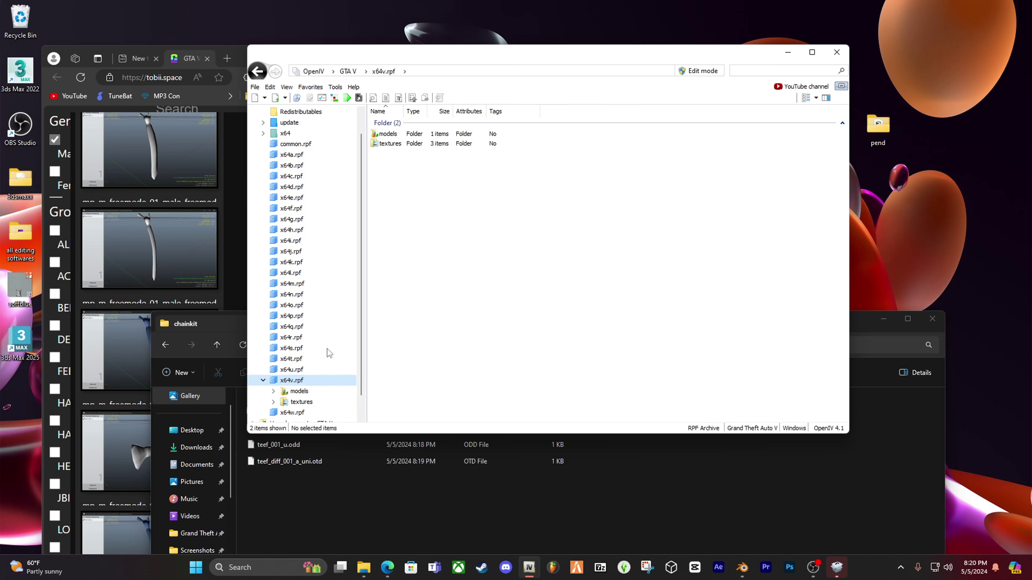
pyautogui.doubleClick(298, 391)
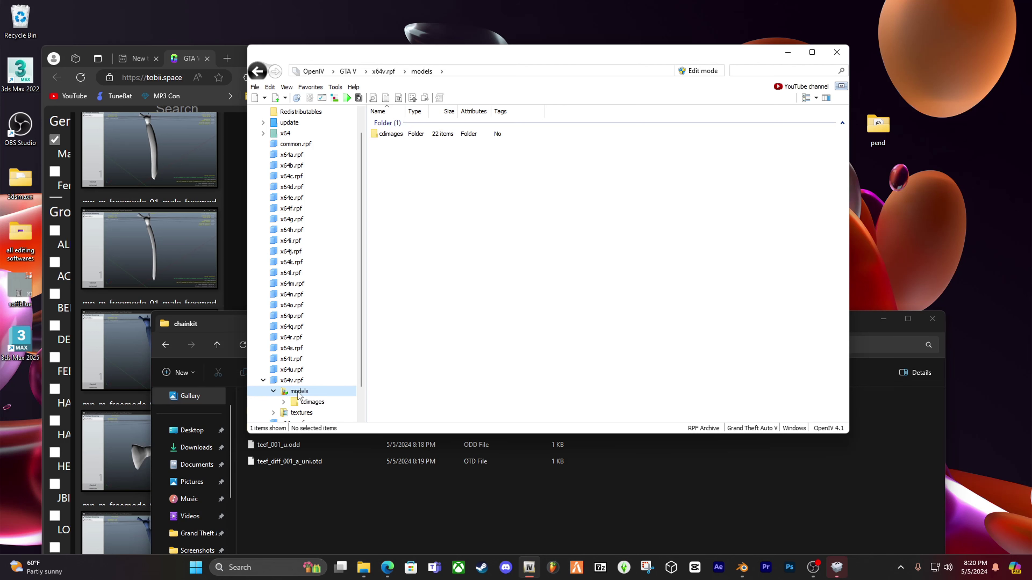
pyautogui.doubleClick(389, 137)
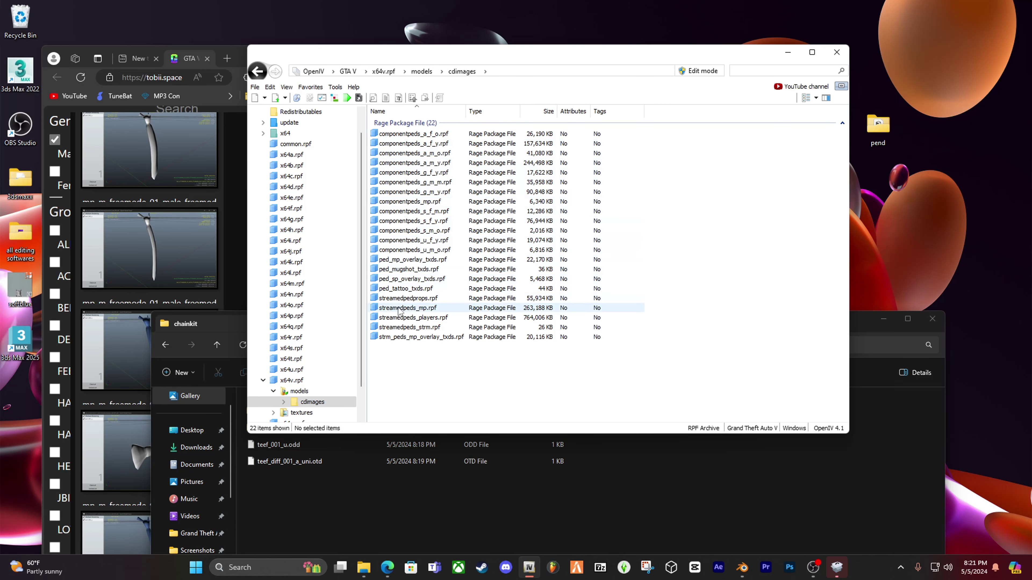
pyautogui.doubleClick(431, 309)
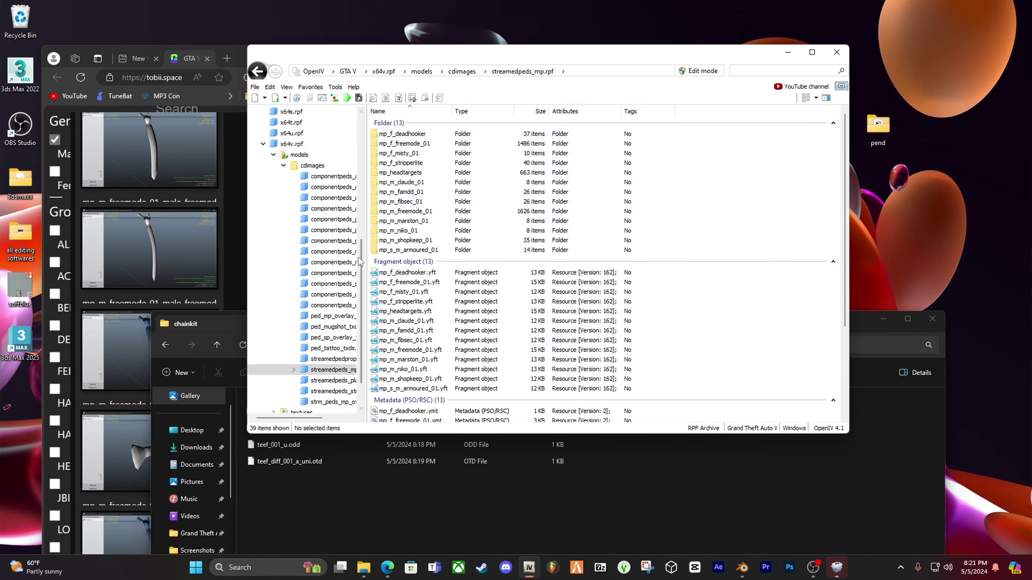
# Export the skeleton of mp_m_freemode_01.yft to openFormats (.skel) in Desktop > pend > chainkit.
pyautogui.scroll(-1, 430, 260)
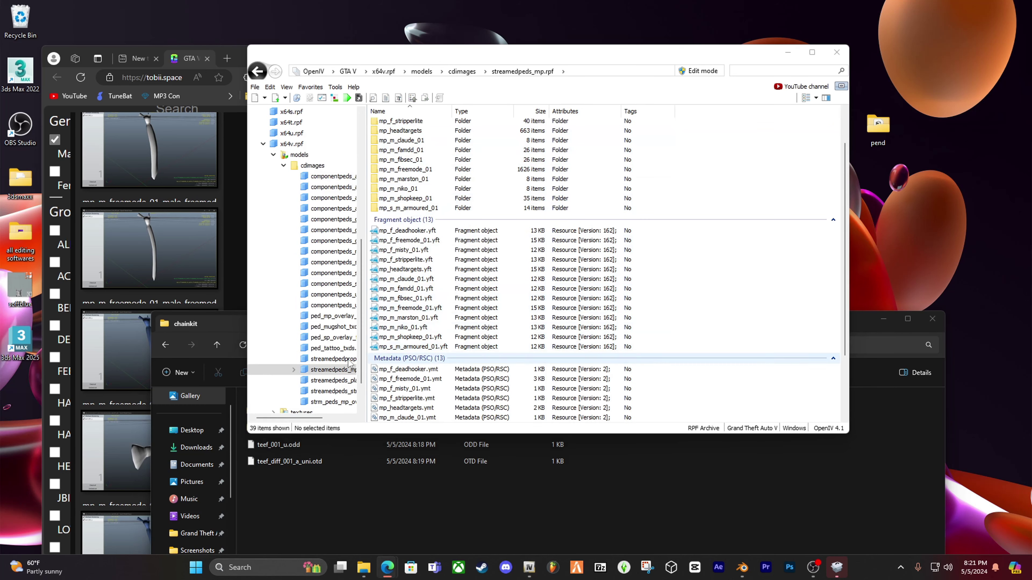
pyautogui.scroll(1, 455, 268)
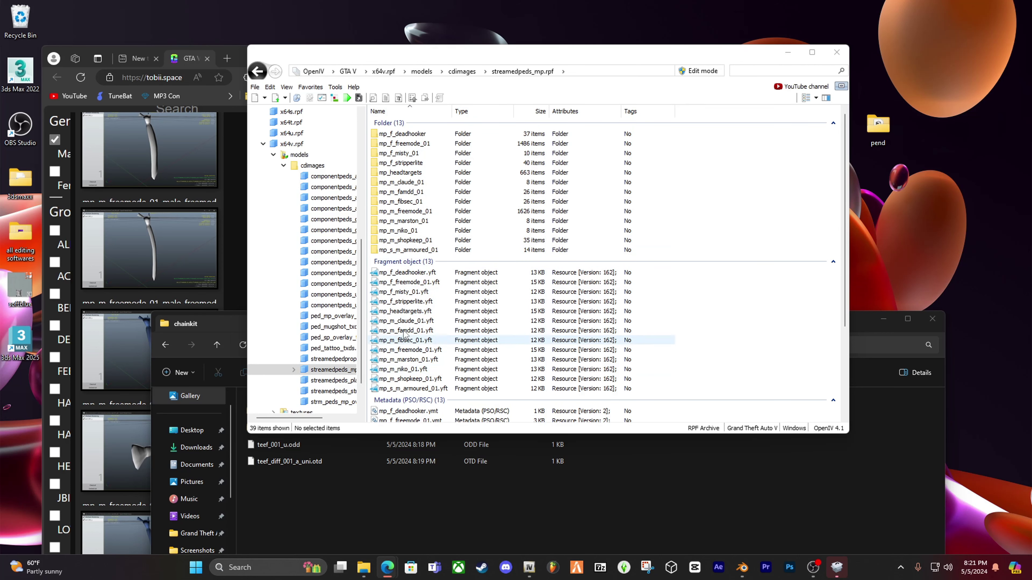
pyautogui.scroll(-2, 484, 288)
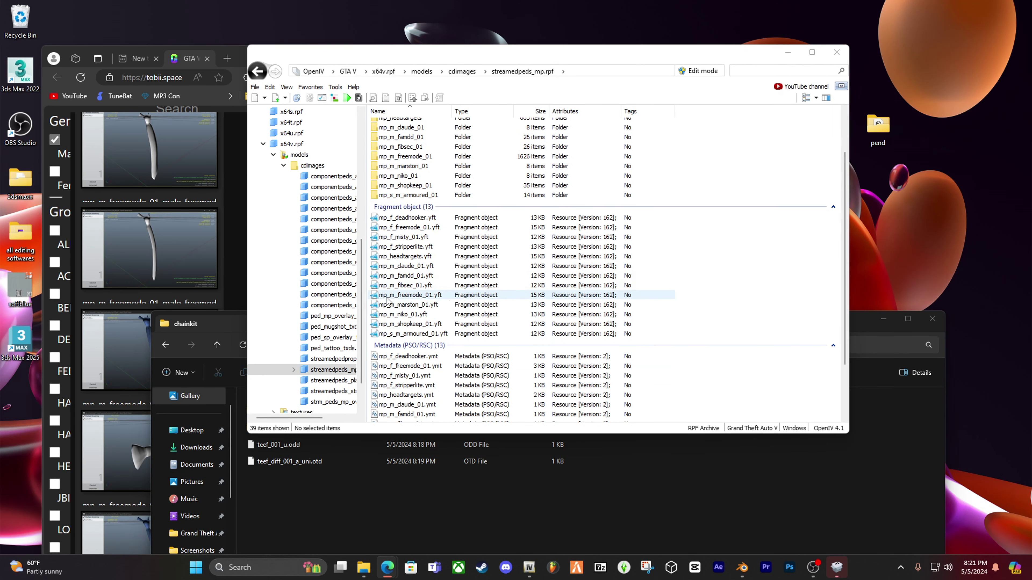
pyautogui.rightClick(431, 296)
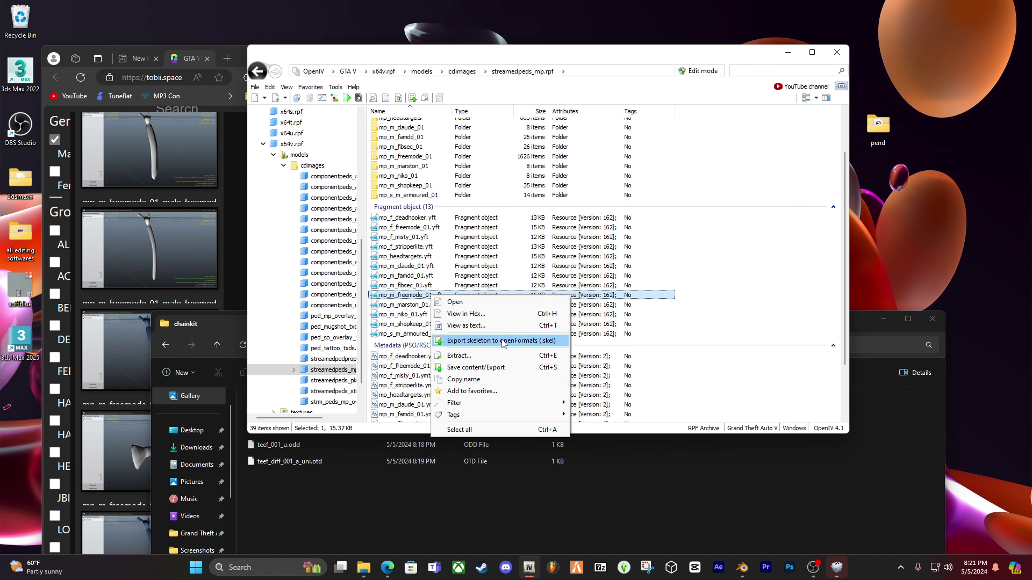
pyautogui.click(551, 341)
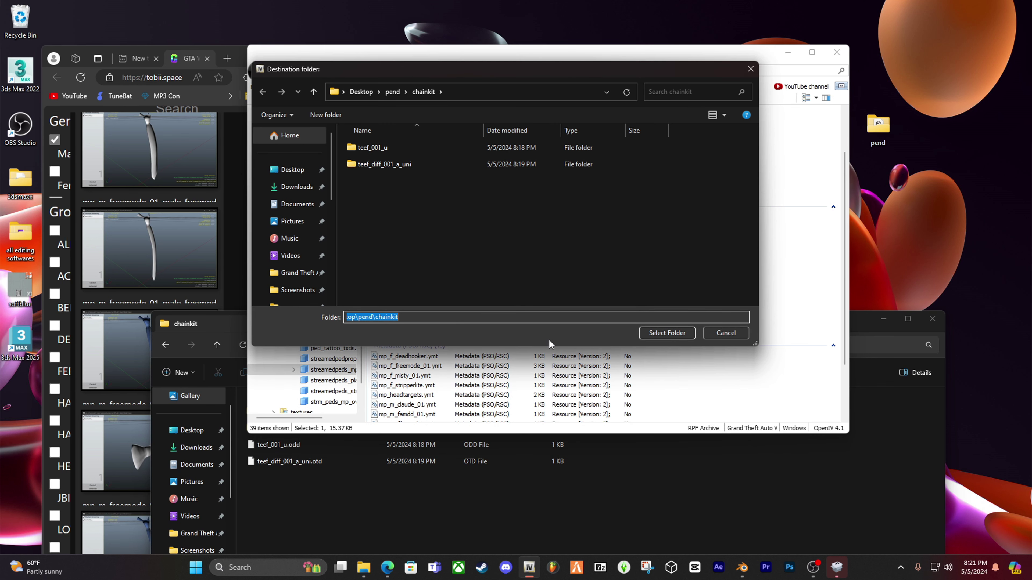
pyautogui.press('Return')
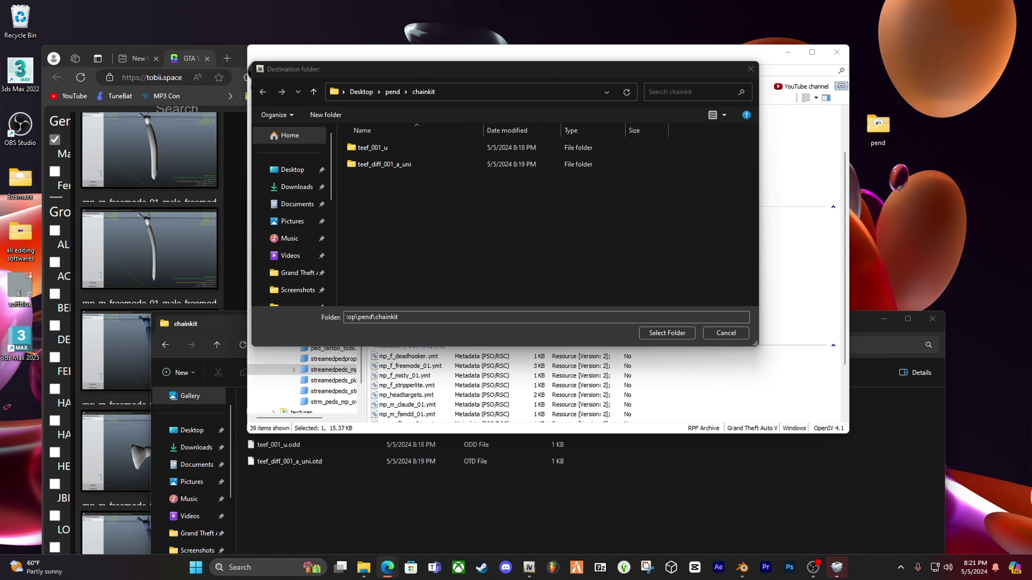
pyautogui.click(667, 333)
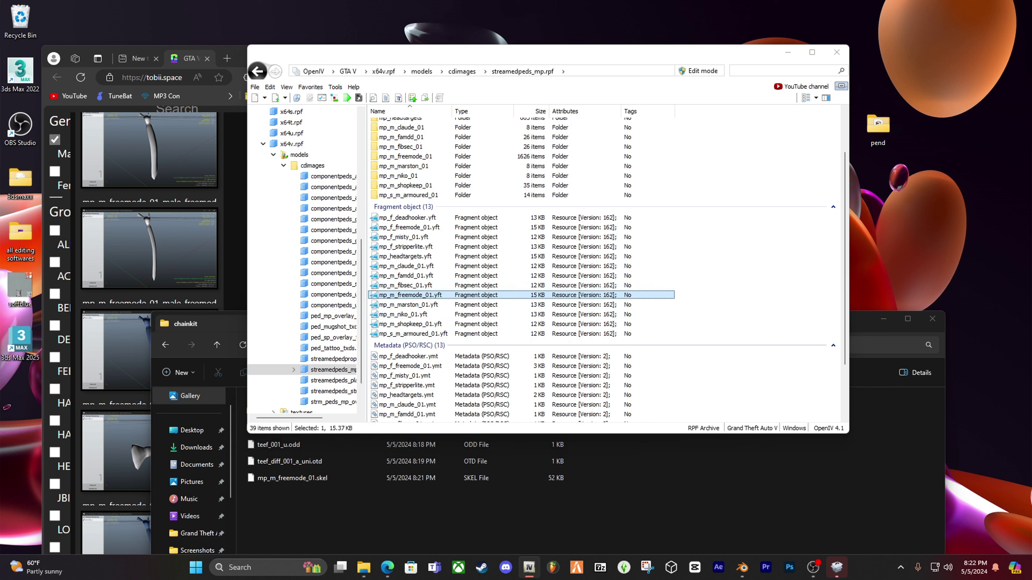
# Bring the chainkit folder to the front and maximize it to check the exported skeleton file.
pyautogui.click(865, 330)
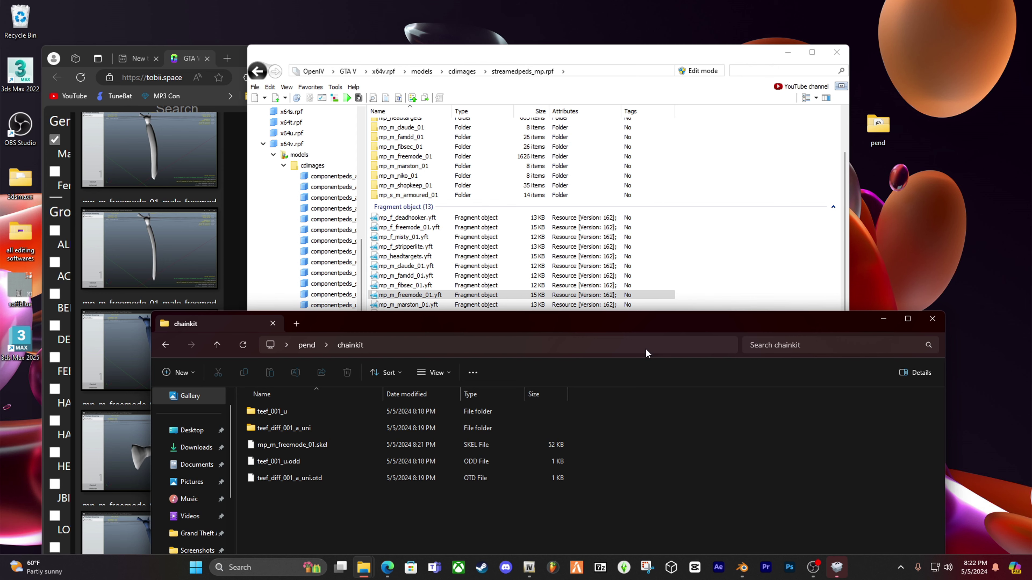
pyautogui.moveTo(457, 326); pyautogui.dragTo(458, 137)
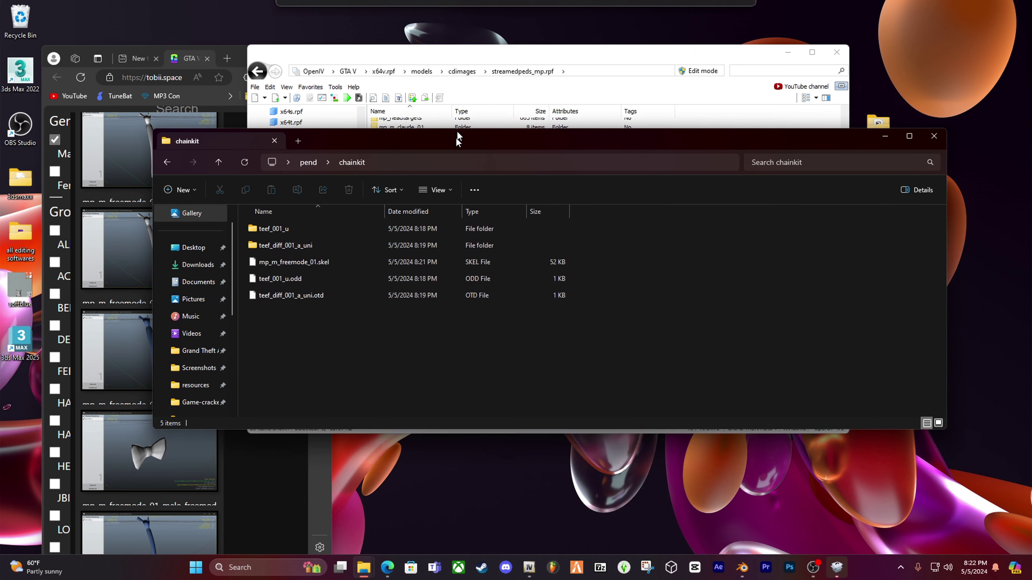
pyautogui.doubleClick(458, 137)
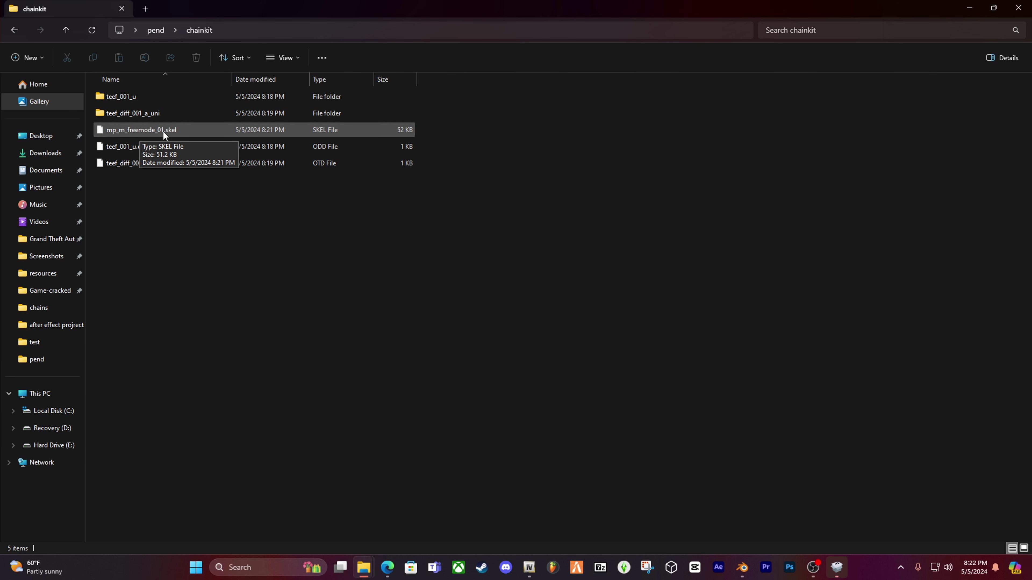
pyautogui.hotkey('alt', 'Tab')
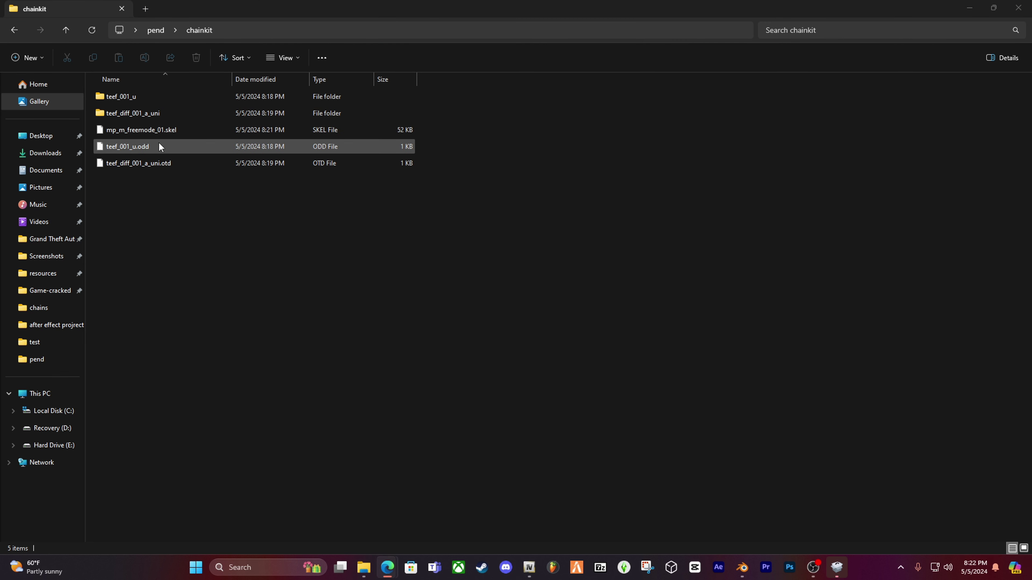
# Copy the base name teef_001_u from the .odd file without changing that file's name.
pyautogui.click(112, 148)
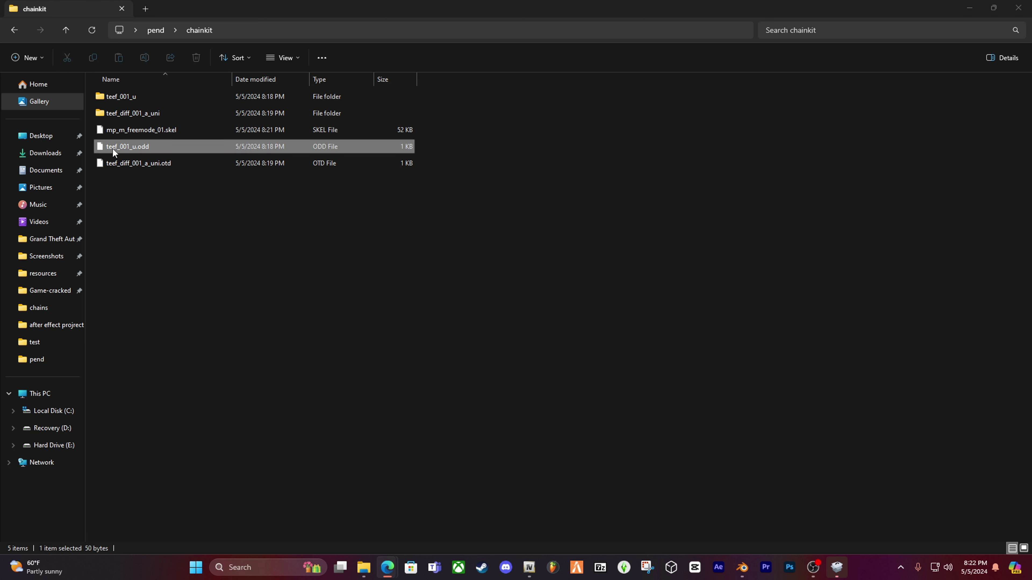
pyautogui.click(145, 58)
pyautogui.hotkey('ctrl', 'c')
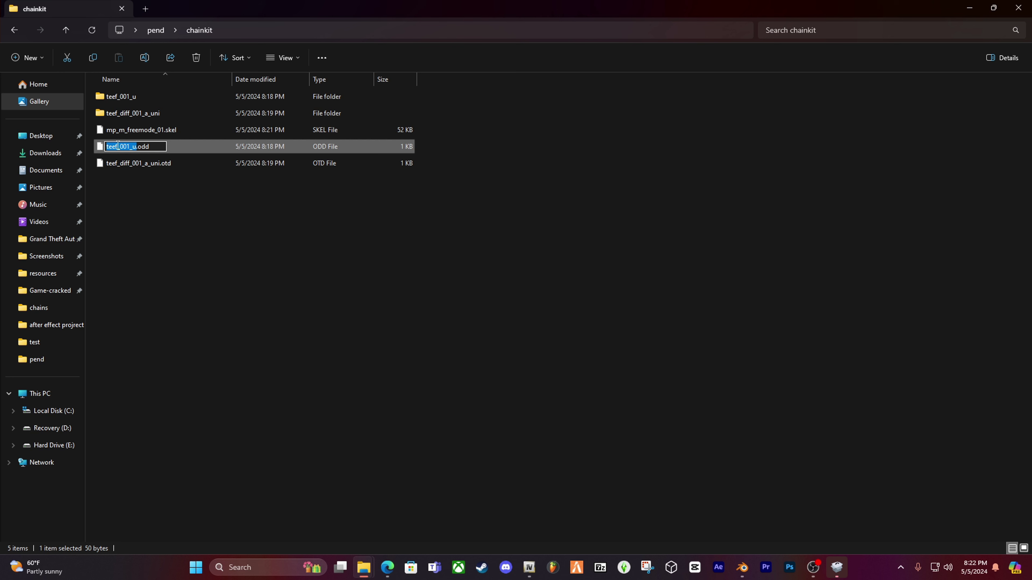
pyautogui.click(178, 233)
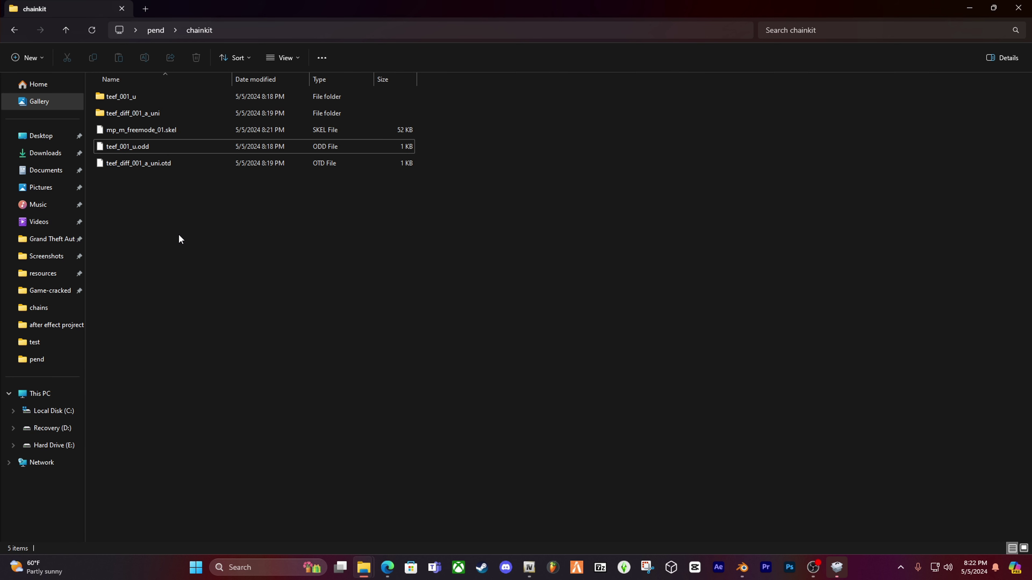
# Rename mp_m_freemode_01.skel to teef_001_u FULL.skel using the copied base name.
pyautogui.click(158, 129)
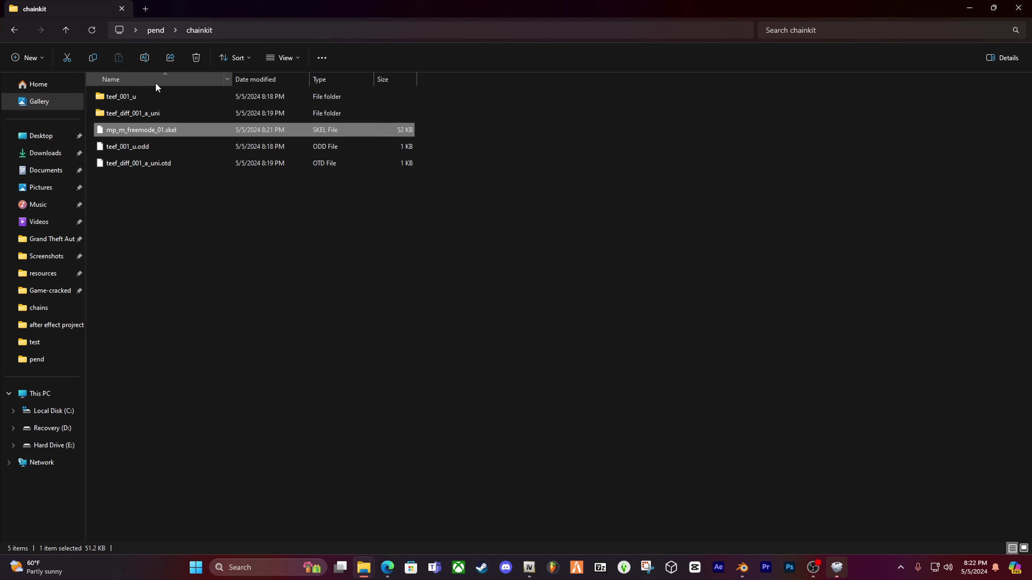
pyautogui.click(144, 57)
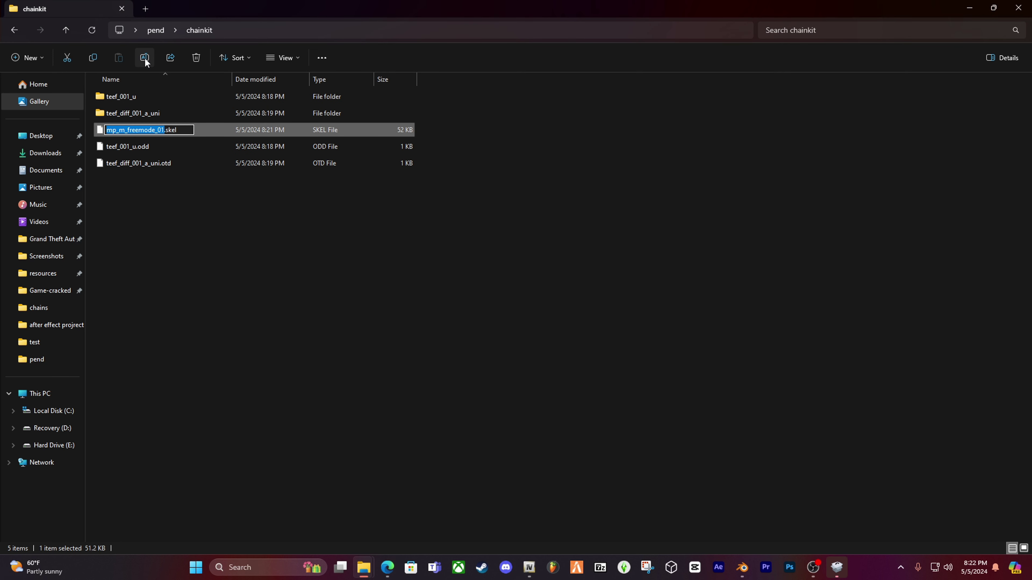
pyautogui.hotkey('ctrl', 'v')
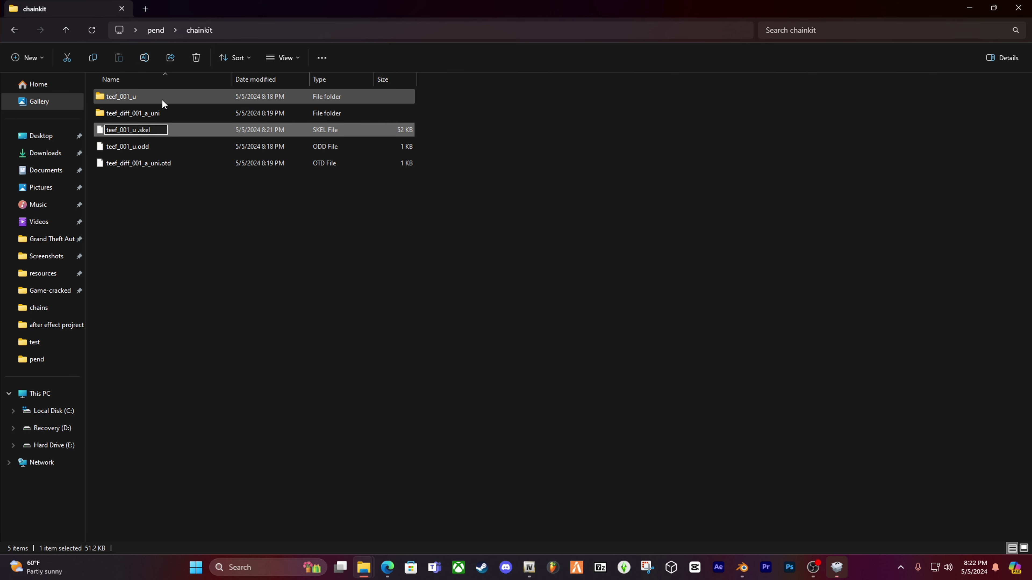
pyautogui.write('FULL')
pyautogui.click(231, 216)
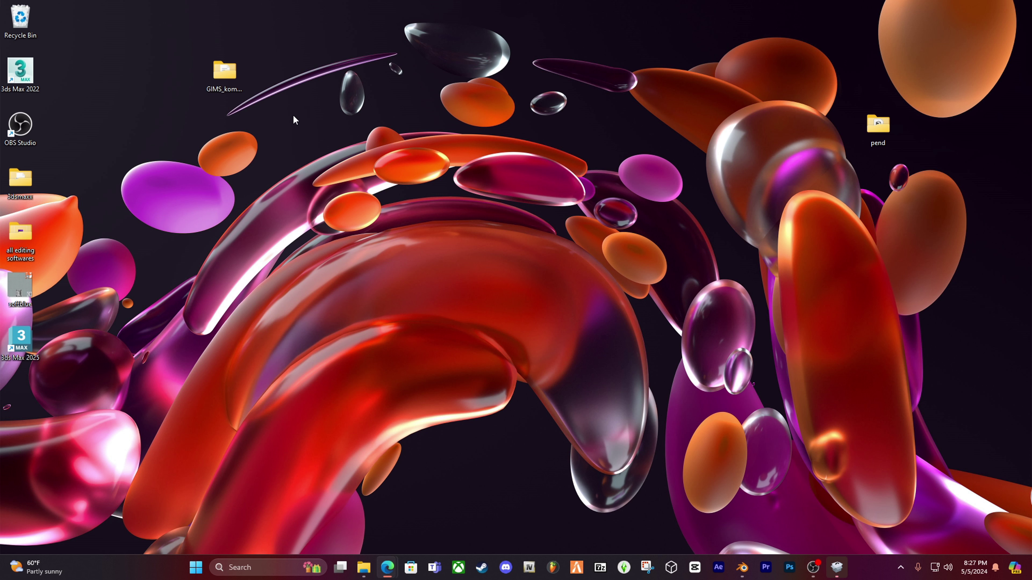
# Open the GIMS_komarovs_mappers_update4 folder and, alongside it, Local Disk (C:) > Program Files > Autodesk > 3ds Max 2025.
pyautogui.click(234, 76)
pyautogui.doubleClick(234, 76)
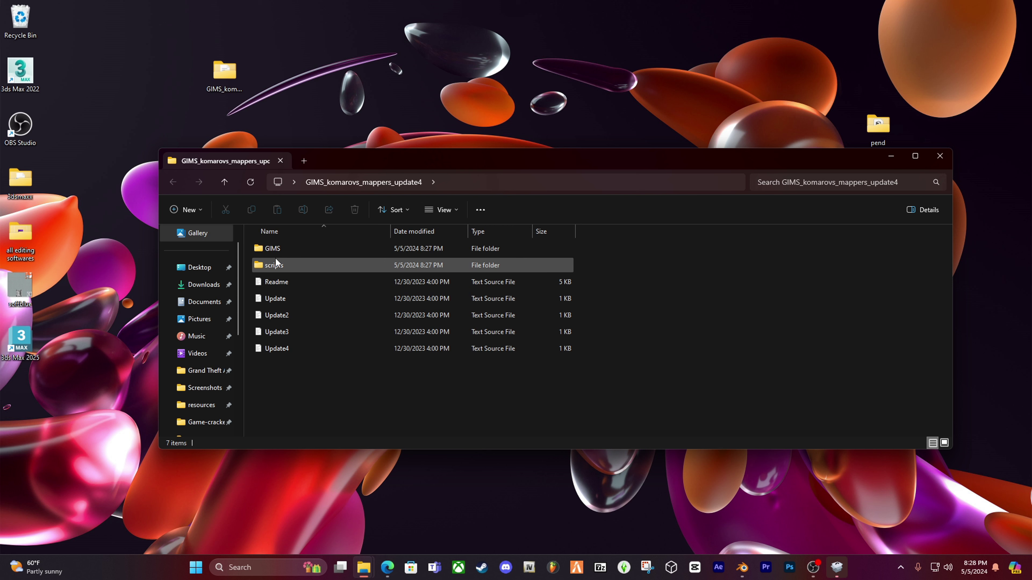
pyautogui.hotkey('ctrl', 't')
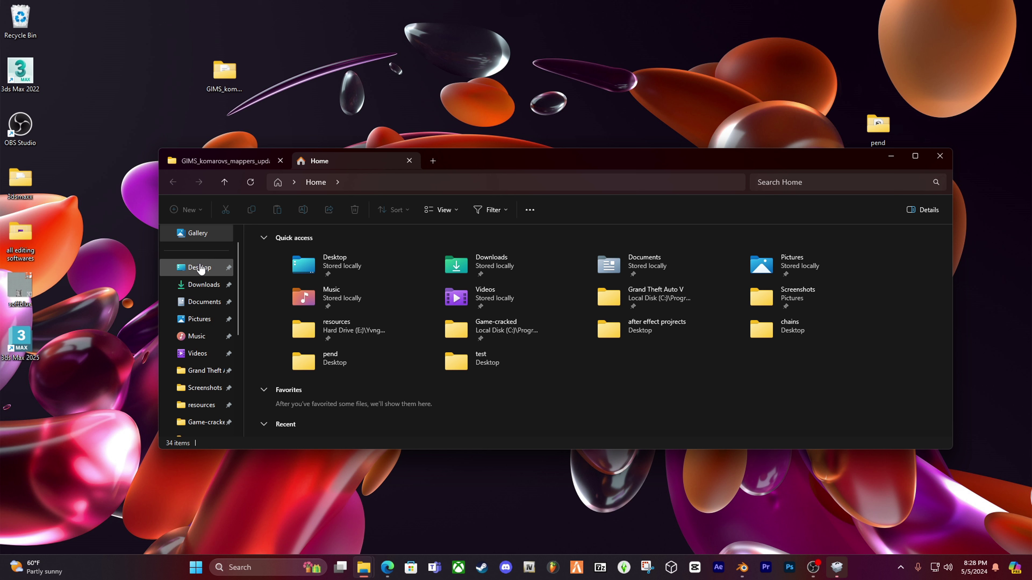
pyautogui.scroll(-4, 203, 396)
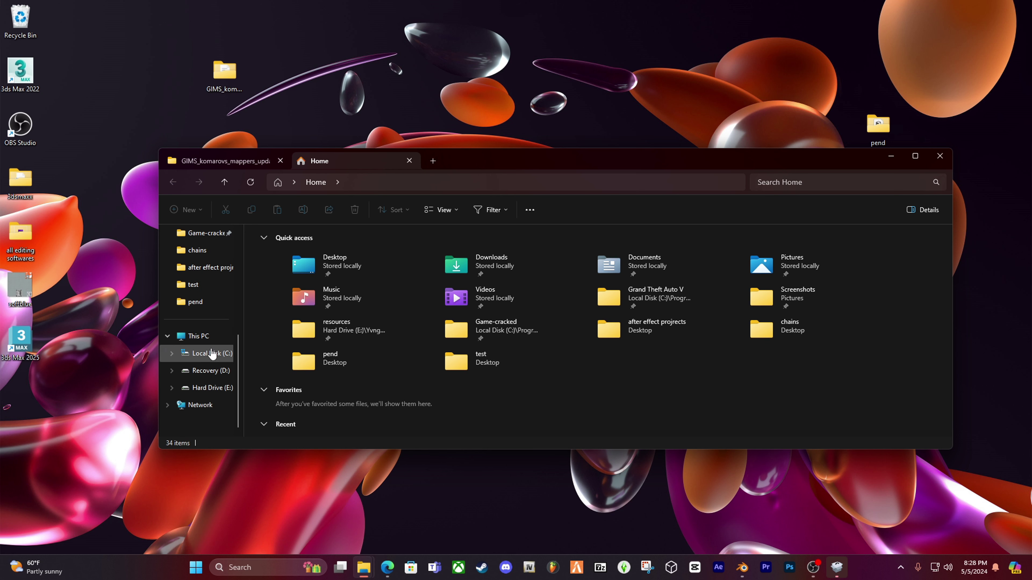
pyautogui.click(211, 354)
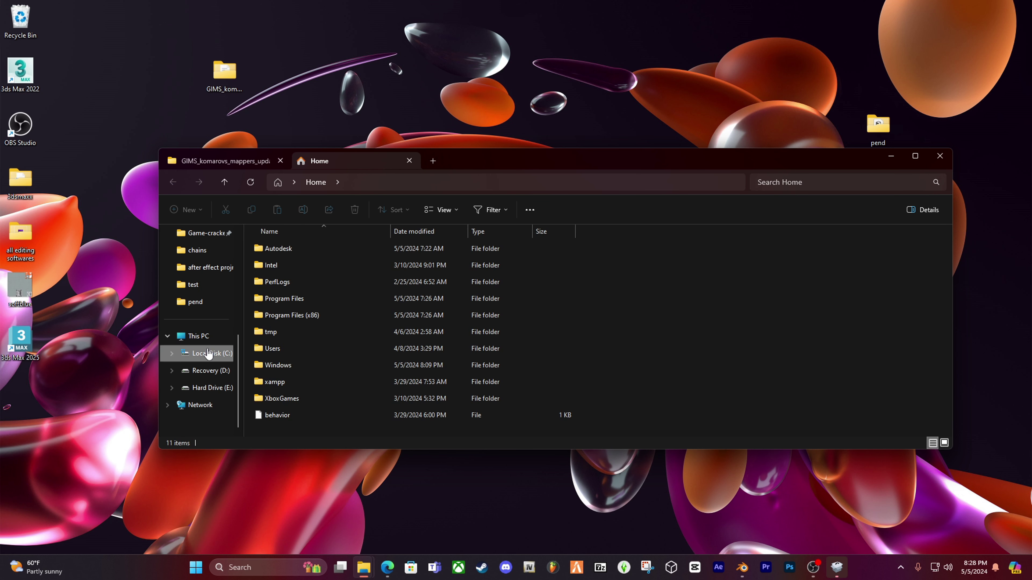
pyautogui.doubleClick(299, 301)
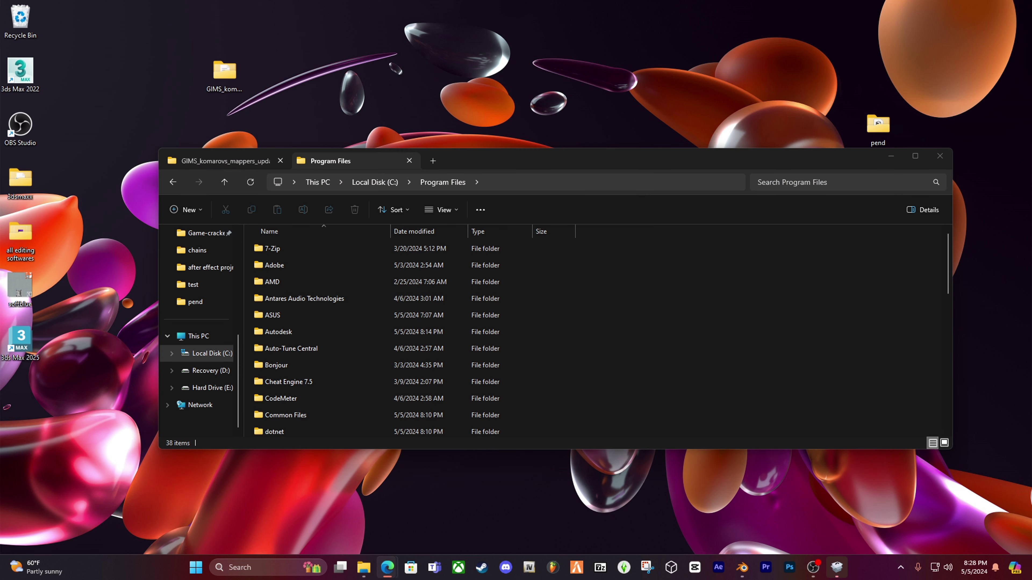
pyautogui.doubleClick(272, 332)
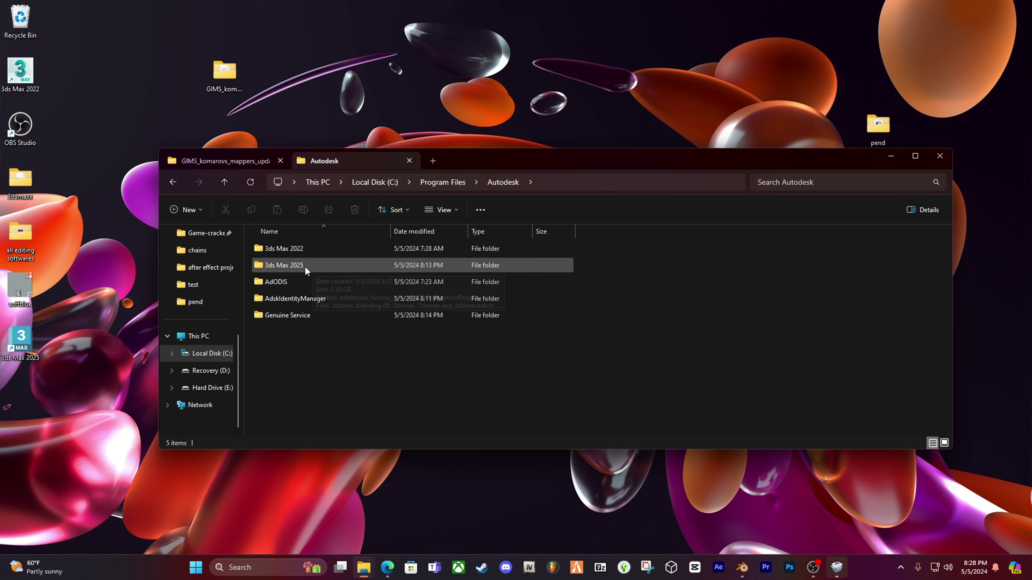
pyautogui.doubleClick(287, 265)
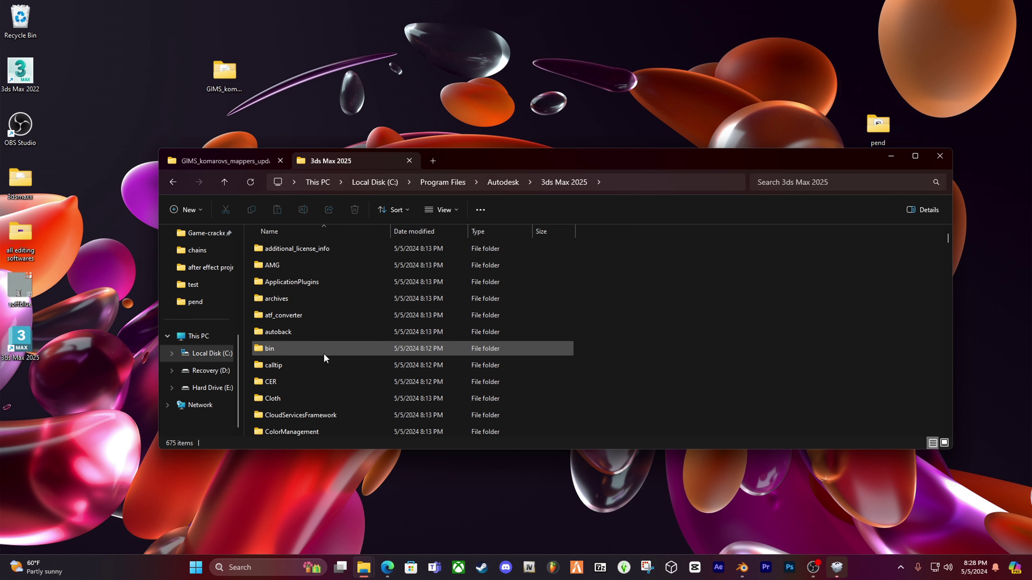
# Open the scripts > Startup folder inside 3ds Max 2025 and move the File Explorer window higher on the desktop.
pyautogui.scroll(-1, 411, 368)
pyautogui.scroll(-15, 410, 366)
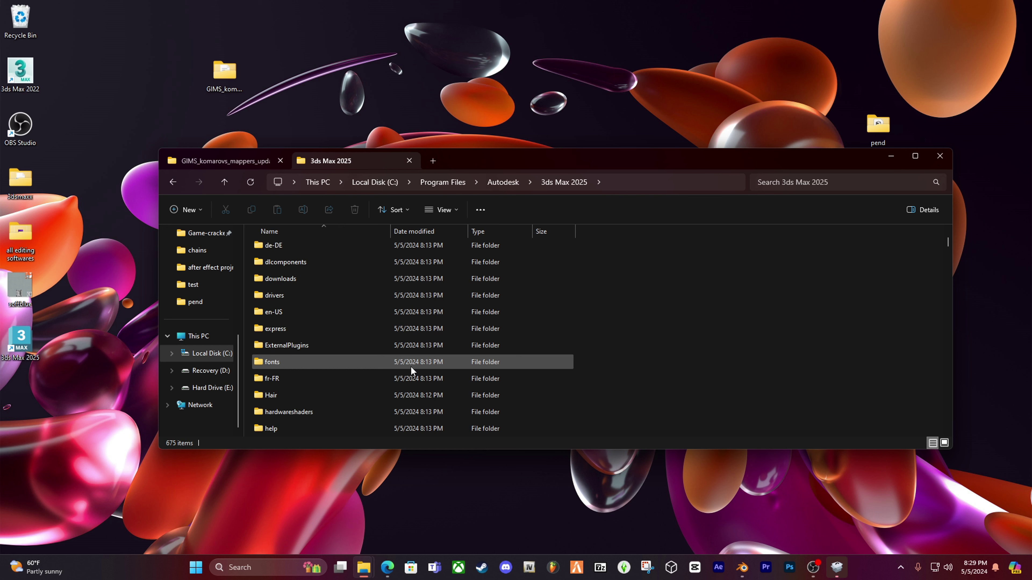
pyautogui.scroll(-3, 299, 355)
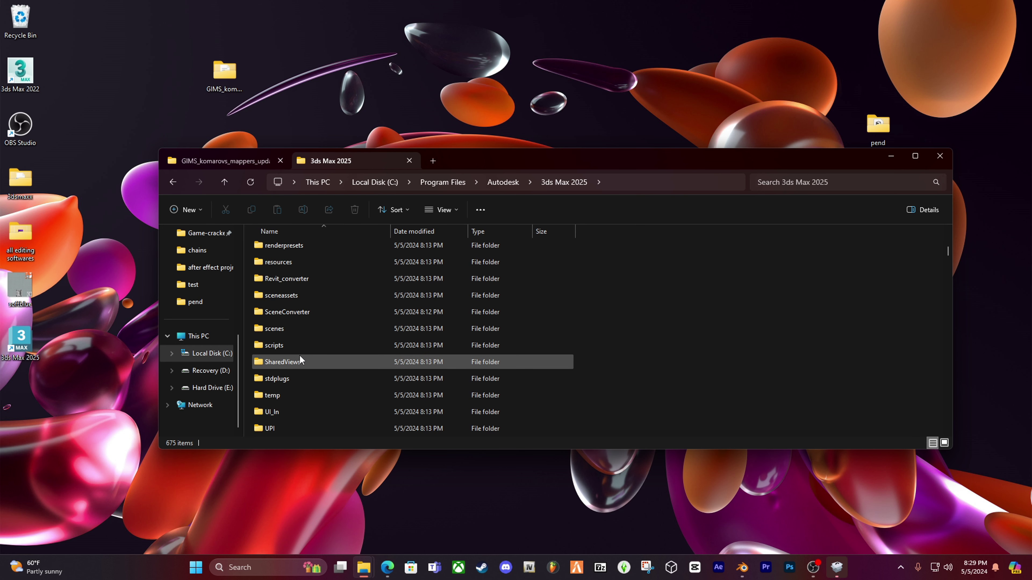
pyautogui.doubleClick(282, 345)
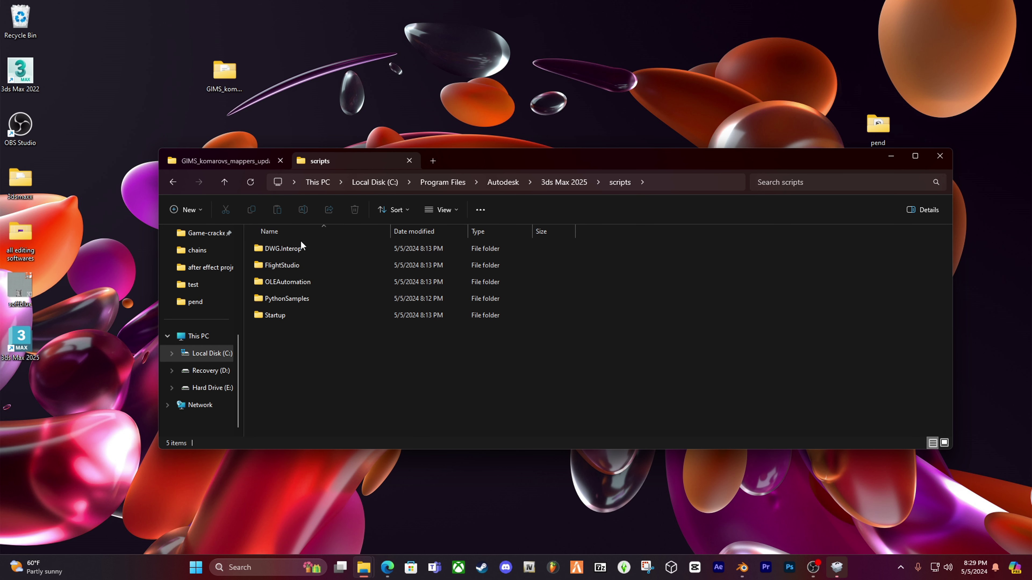
pyautogui.doubleClick(276, 315)
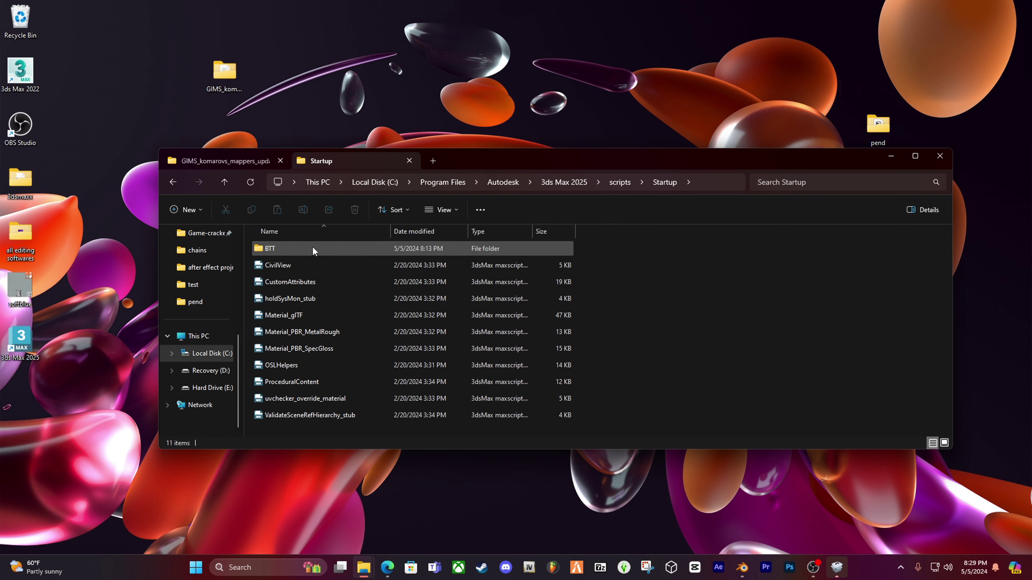
pyautogui.moveTo(479, 161); pyautogui.dragTo(463, 116)
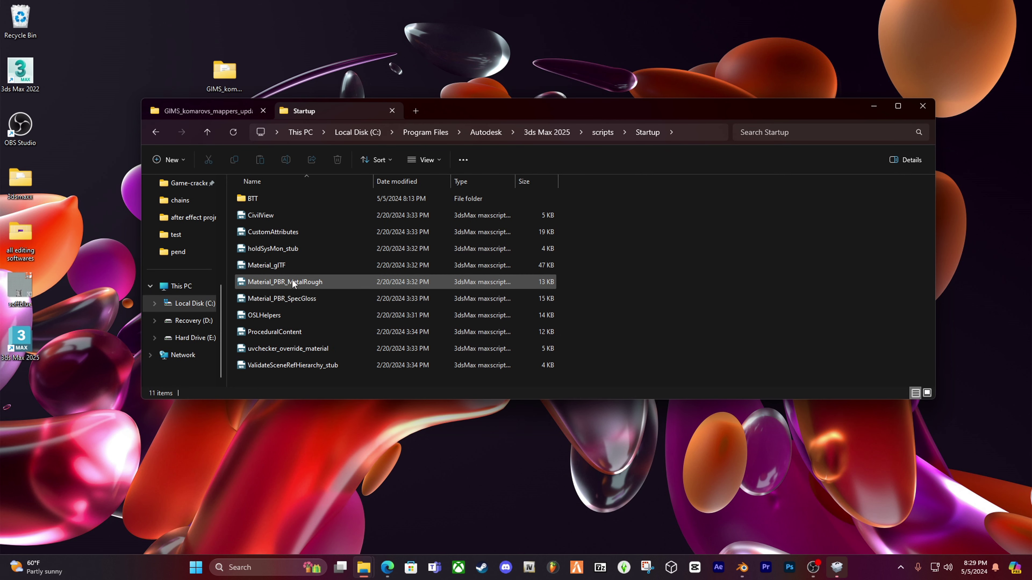
# Move the contents of the GIMS package's scripts > Startup folder into 3ds Max 2025's Startup folder, granting administrator permission.
pyautogui.click(198, 106)
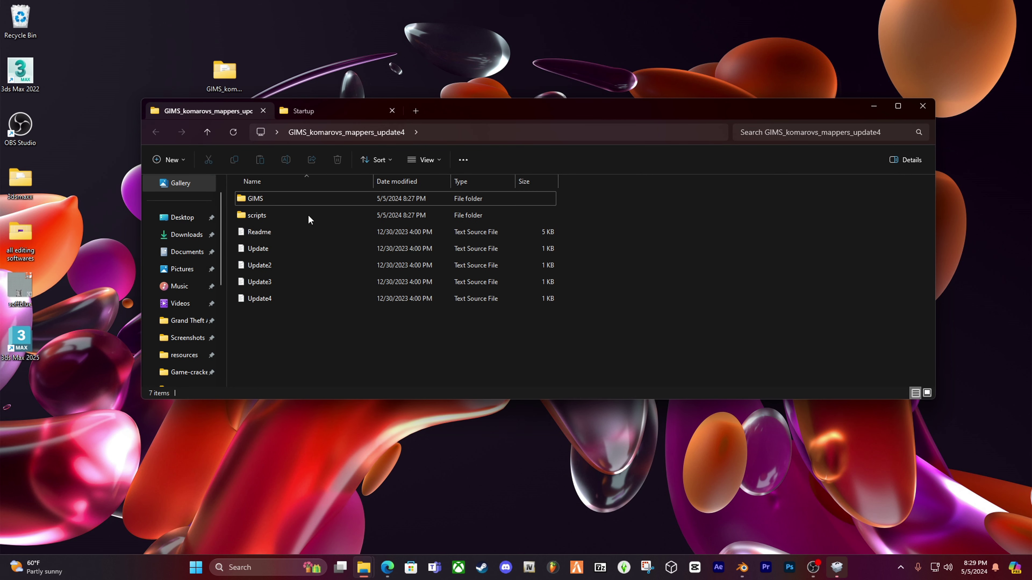
pyautogui.doubleClick(282, 216)
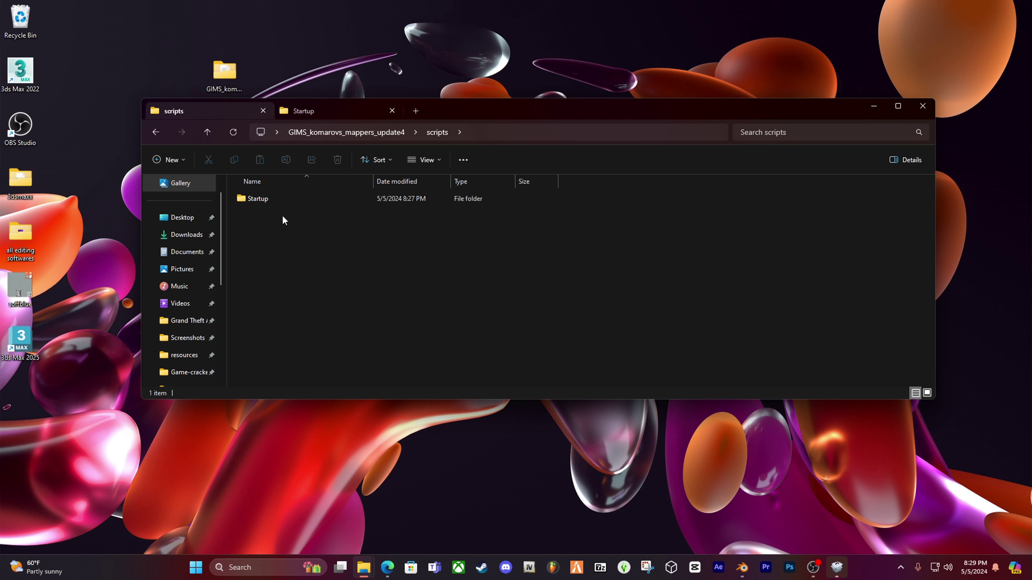
pyautogui.doubleClick(260, 198)
pyautogui.moveTo(279, 256); pyautogui.dragTo(603, 254)
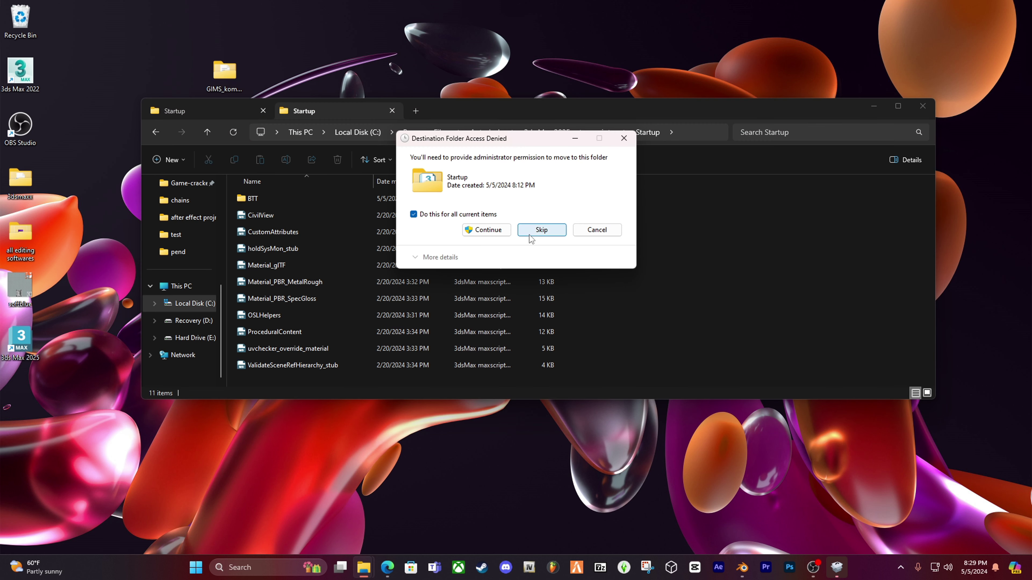
pyautogui.click(485, 231)
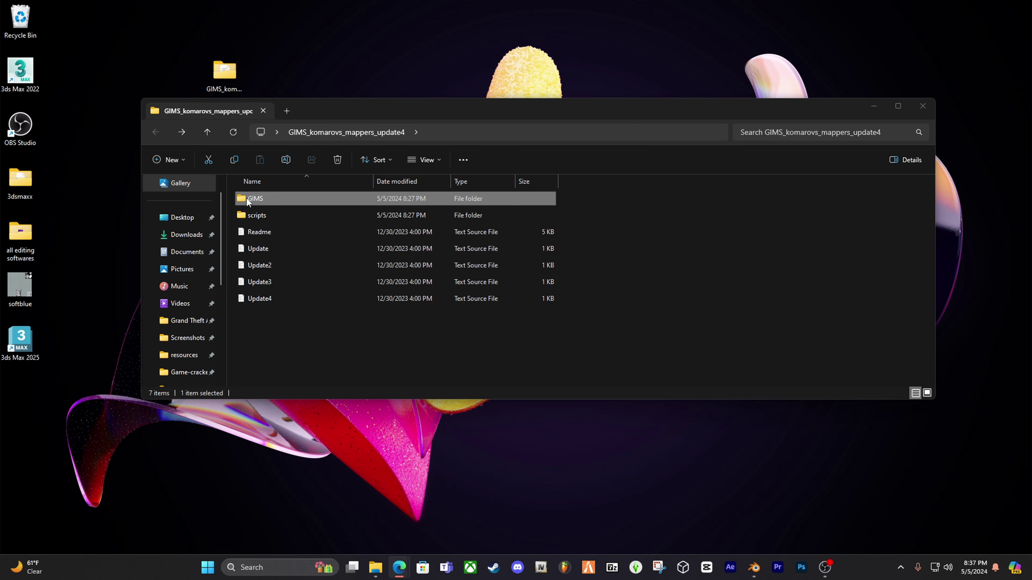
# Start entering a location path beginning with %loca in an additional File Explorer view beside the GIMS package folder.
pyautogui.click(286, 110)
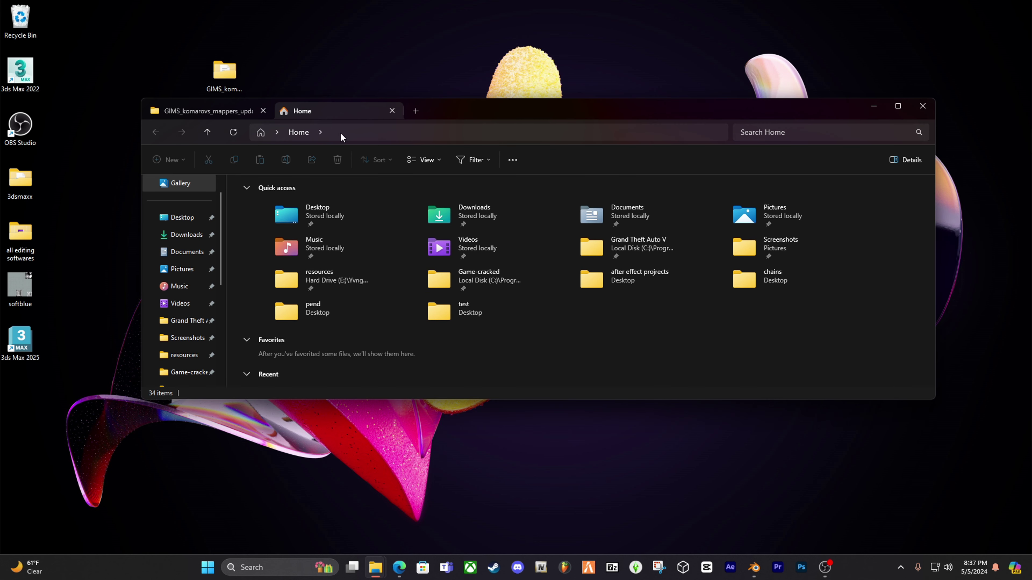
pyautogui.click(341, 136)
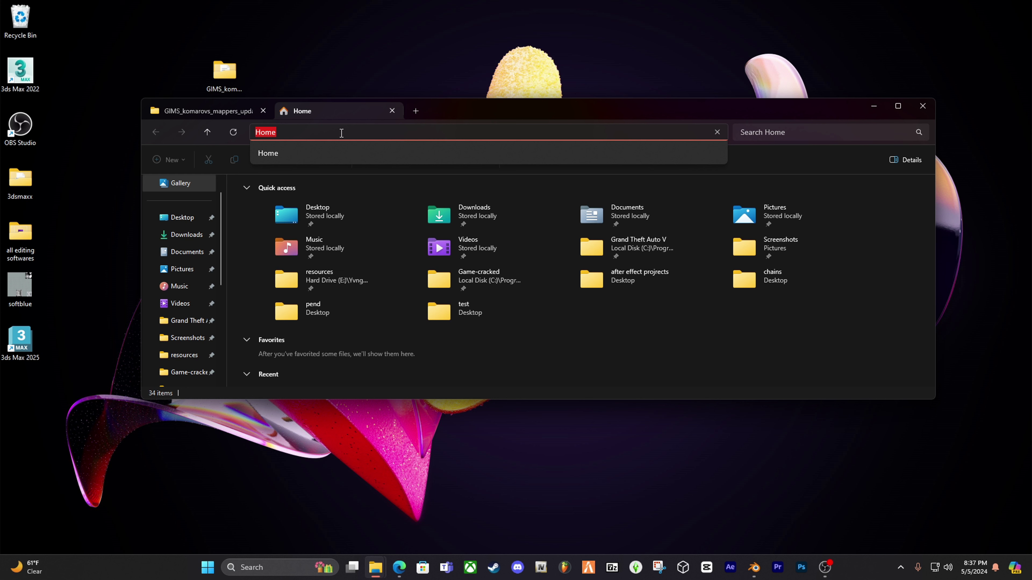
pyautogui.write('%loca')
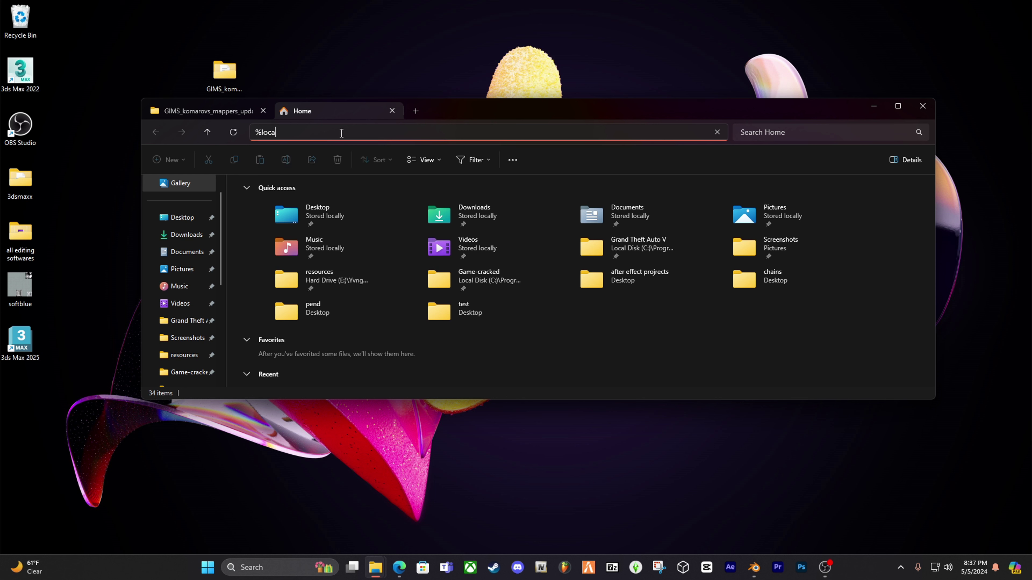
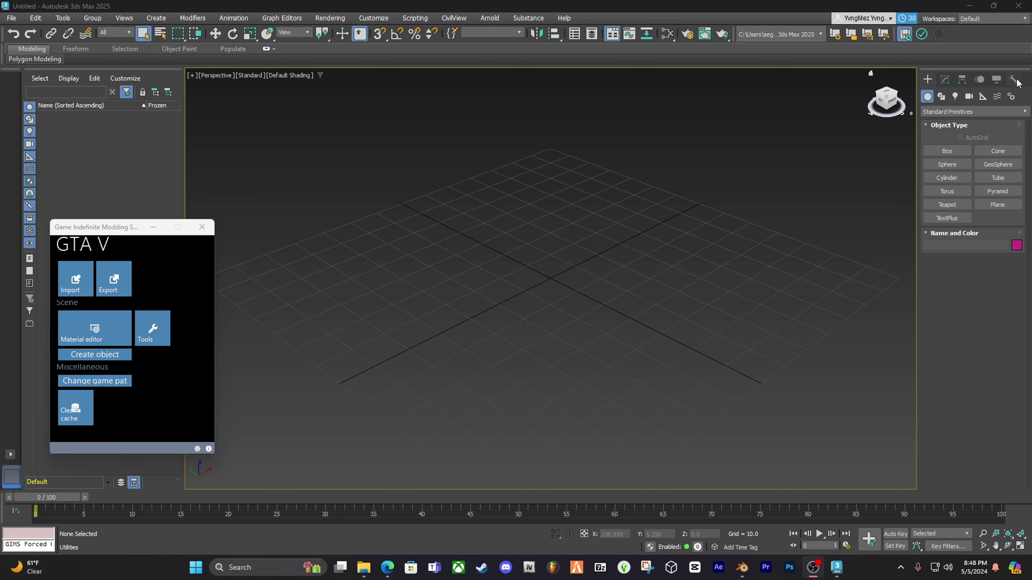
# Import teef_001_u.odd from Desktop > pend > chainkit with GIMS without choosing an external textures directory, and return to its main screen.
pyautogui.moveTo(125, 236)
pyautogui.mouseDown()
pyautogui.moveTo(329, 275)
pyautogui.moveTo(223, 125)
pyautogui.moveTo(327, 184)
pyautogui.moveTo(137, 219)
pyautogui.mouseUp()
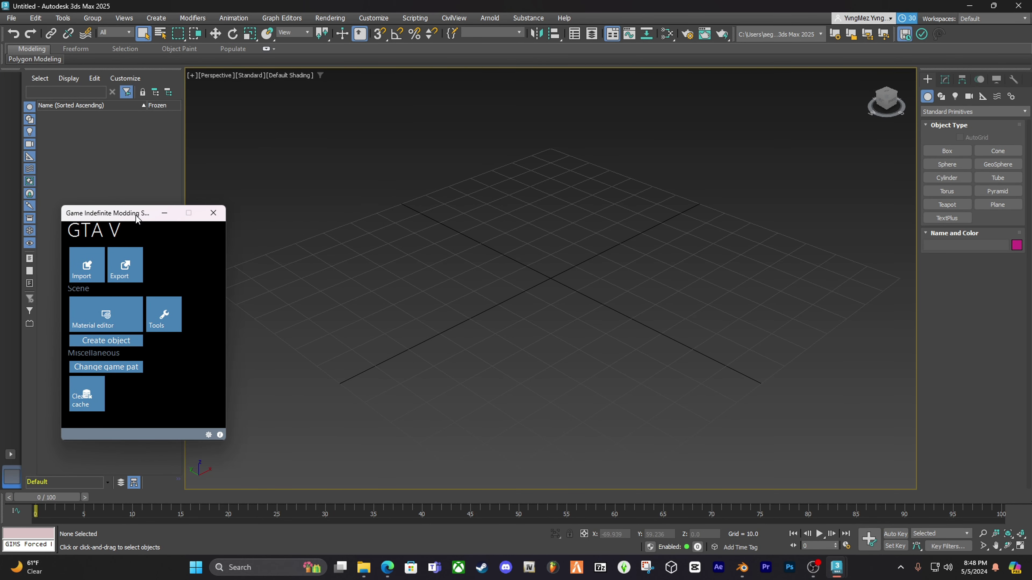
pyautogui.click(260, 189)
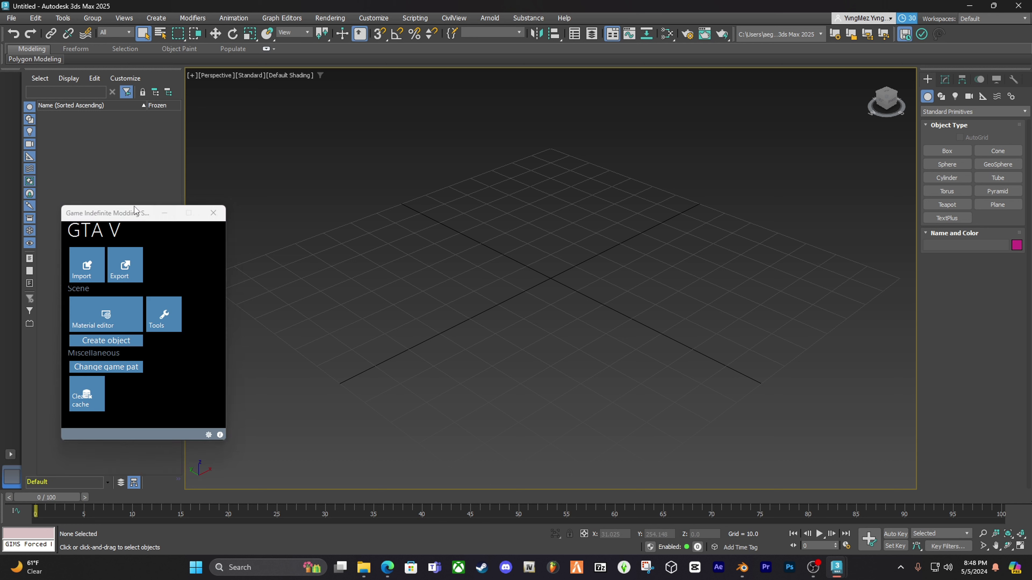
pyautogui.click(88, 266)
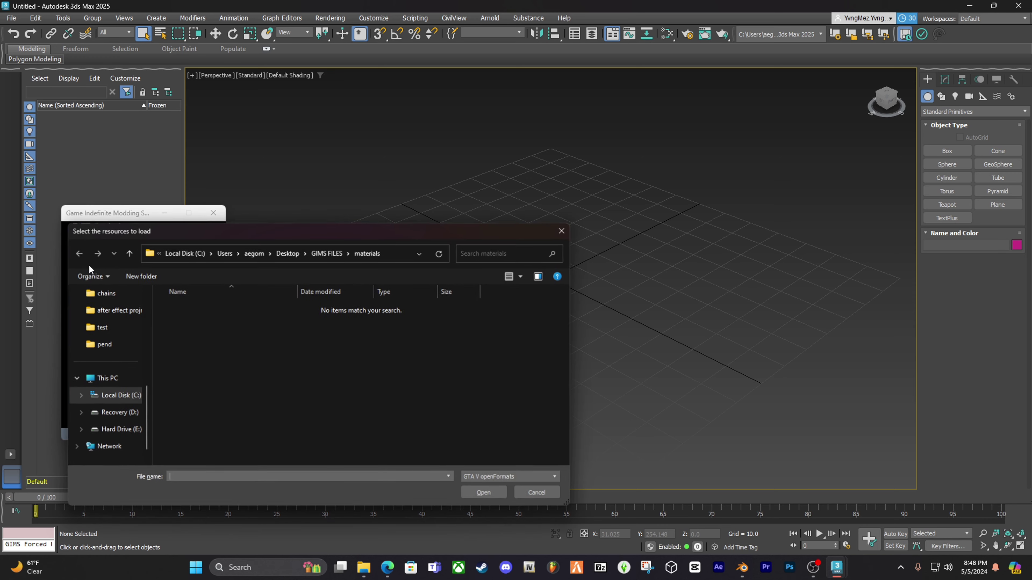
pyautogui.click(107, 346)
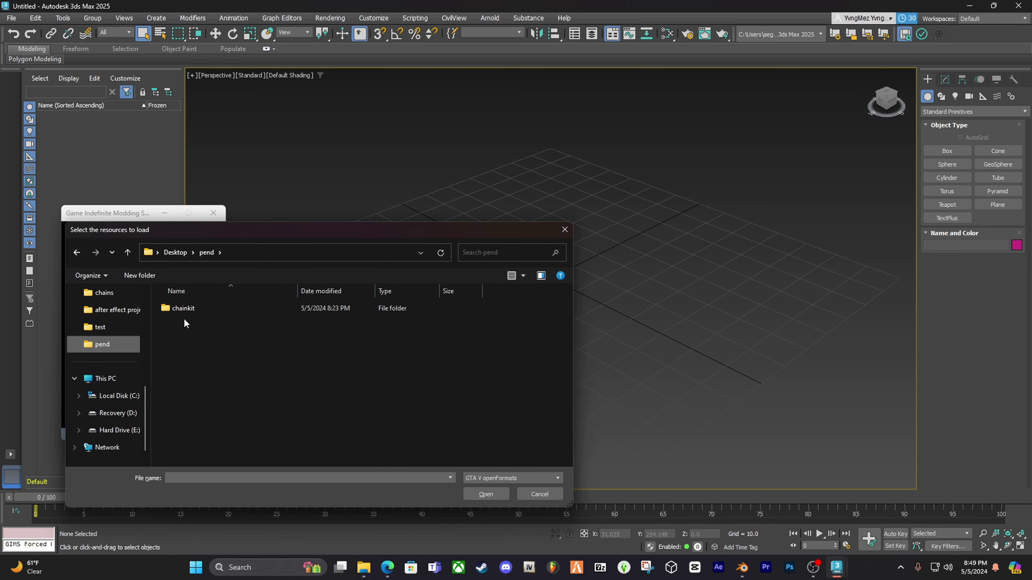
pyautogui.doubleClick(187, 308)
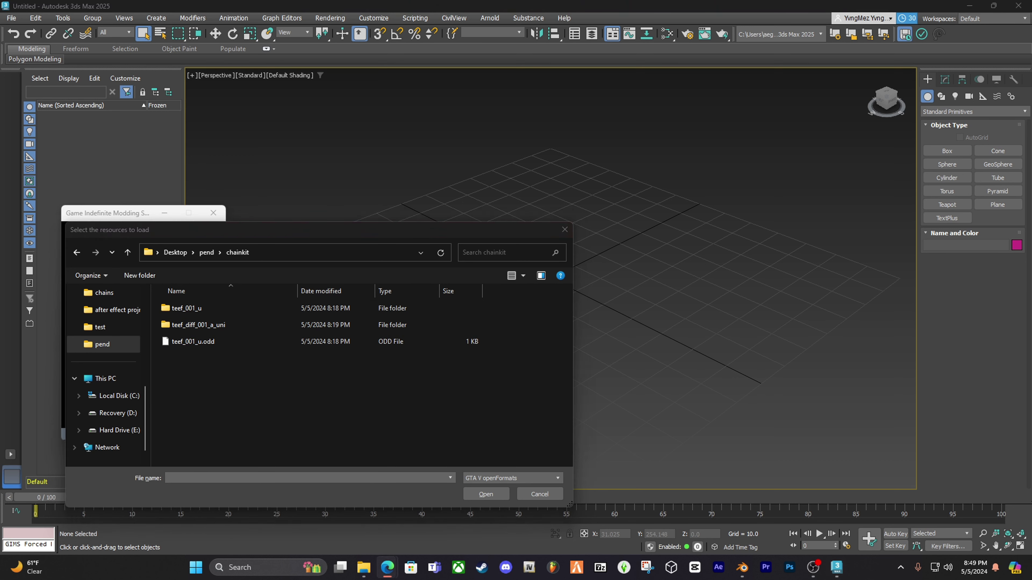
pyautogui.doubleClick(195, 341)
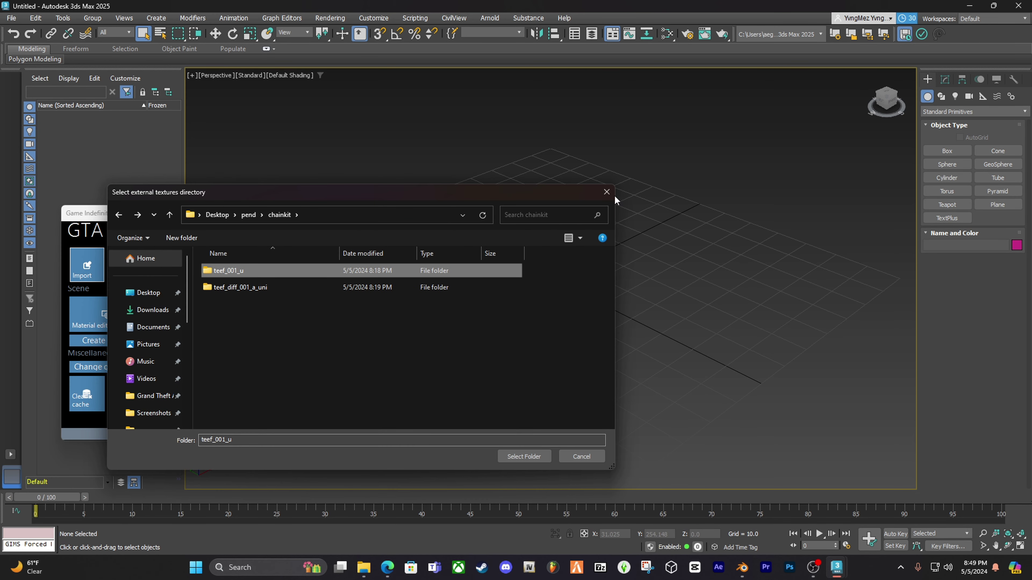
pyautogui.click(607, 192)
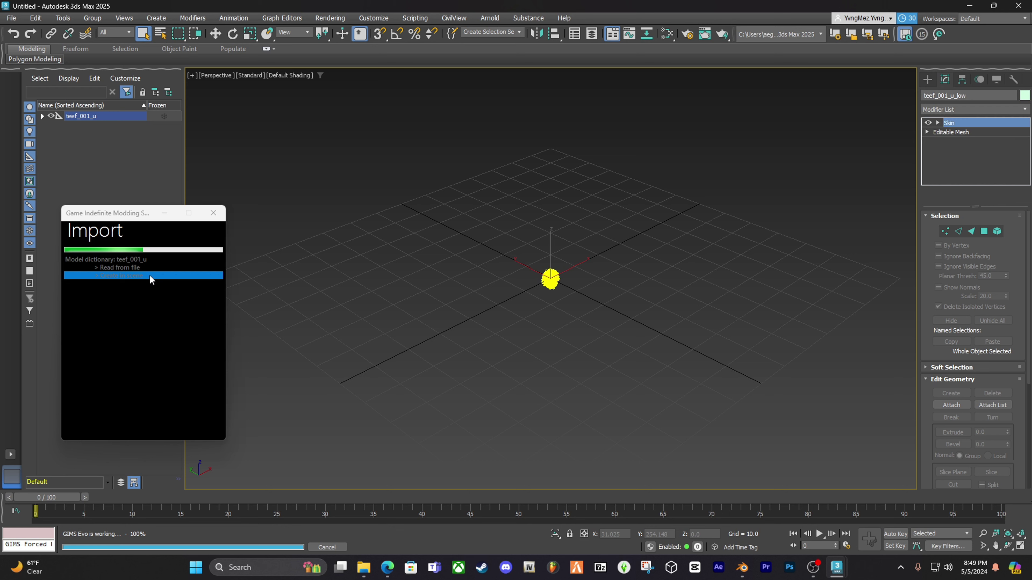
pyautogui.click(70, 233)
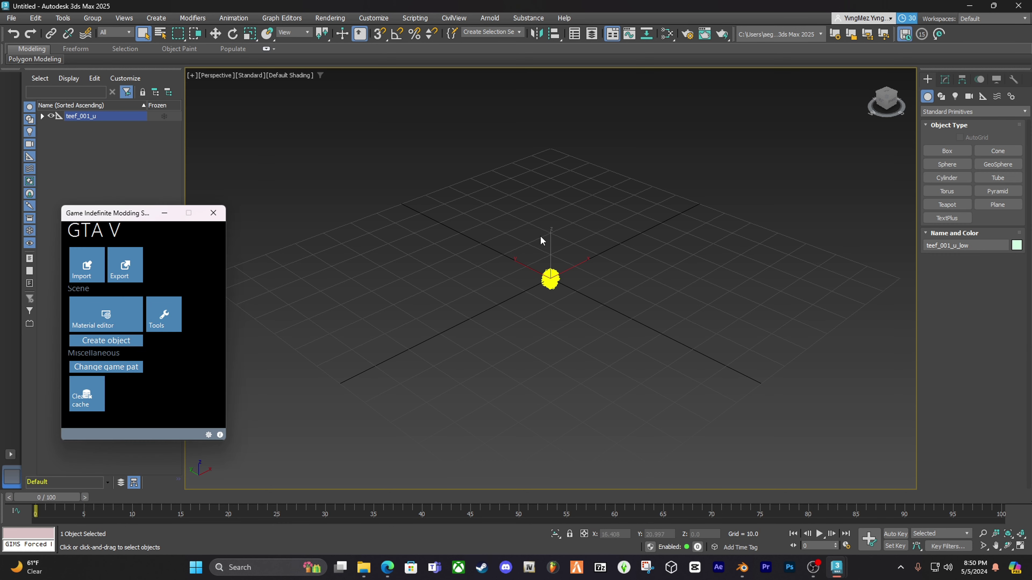
# Examine the imported chain and full character skeleton in the Perspective viewport, including from the front.
pyautogui.scroll(8, 552, 278)
pyautogui.scroll(3, 557, 278)
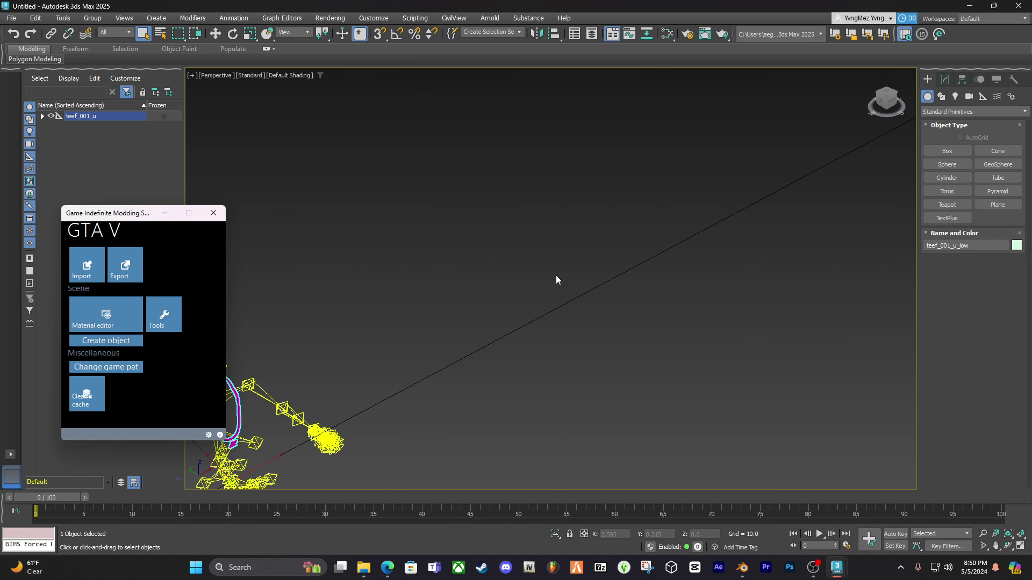
pyautogui.moveTo(404, 335); pyautogui.dragTo(582, 140, button='middle')
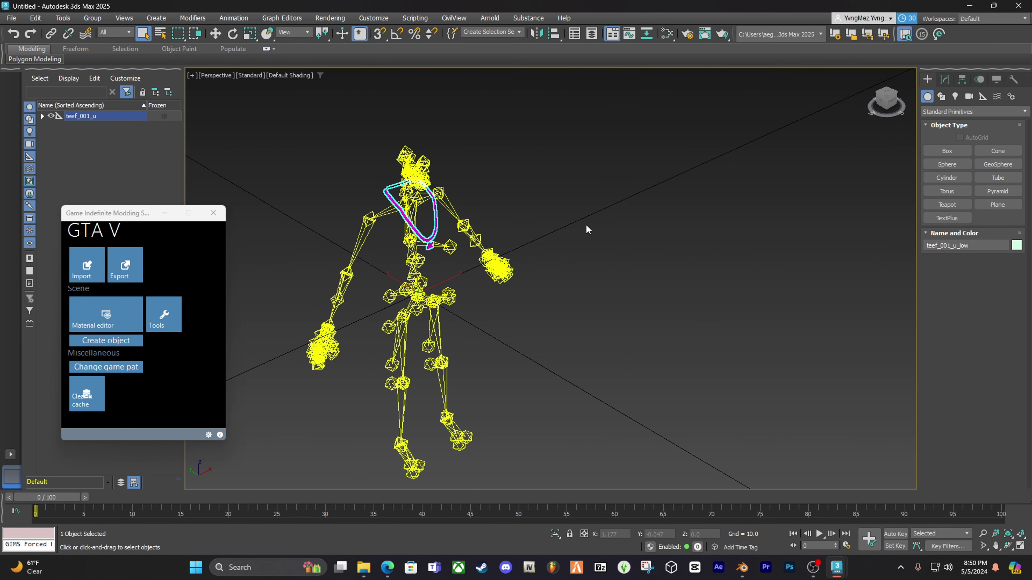
pyautogui.moveTo(575, 237); pyautogui.dragTo(617, 204, button='middle')
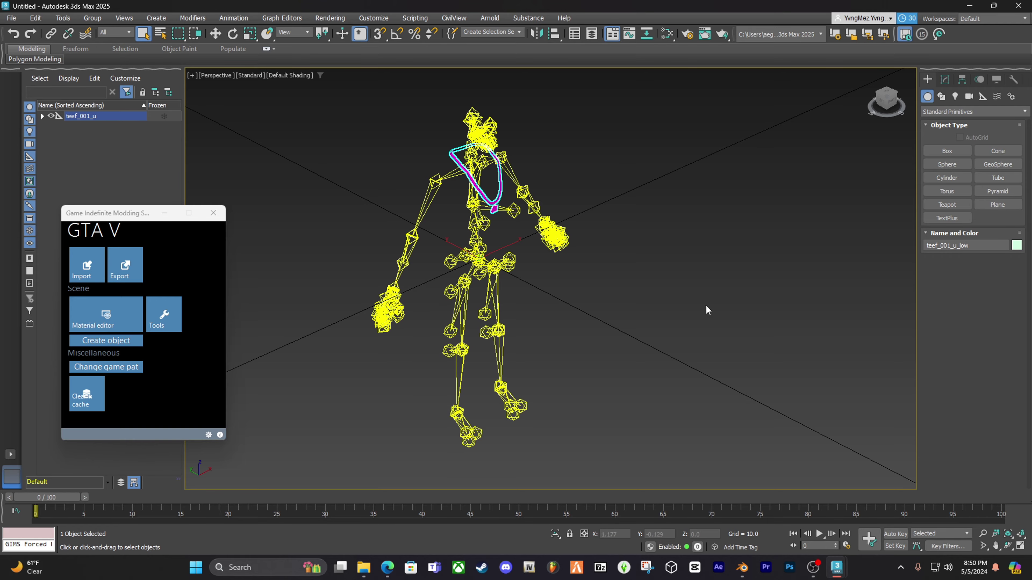
pyautogui.keyDown('alt'); pyautogui.moveTo(608, 271); pyautogui.dragTo(573, 281, button='middle'); pyautogui.keyUp('alt')
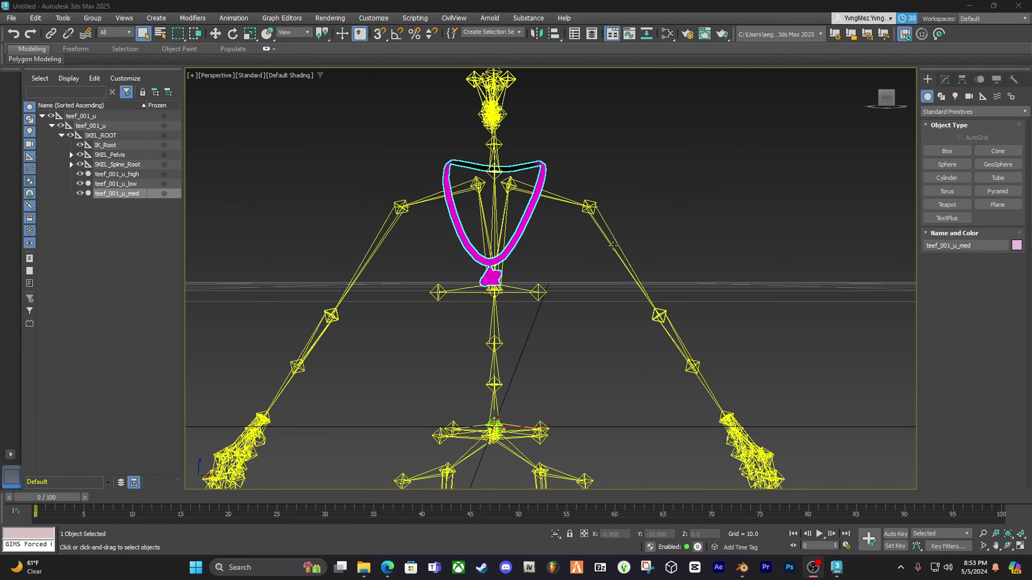
pyautogui.scroll(-4, 613, 245)
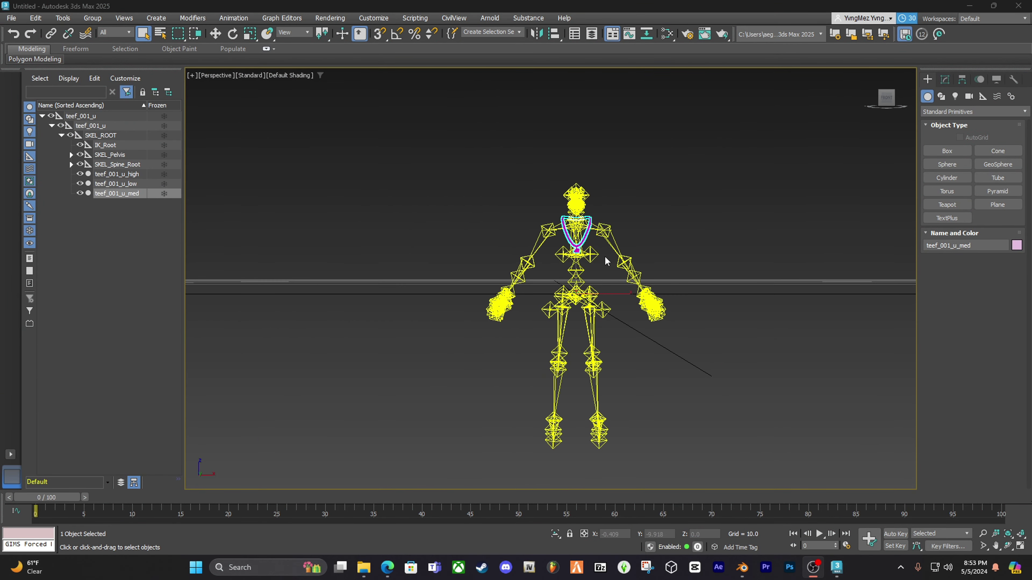
pyautogui.scroll(2, 614, 301)
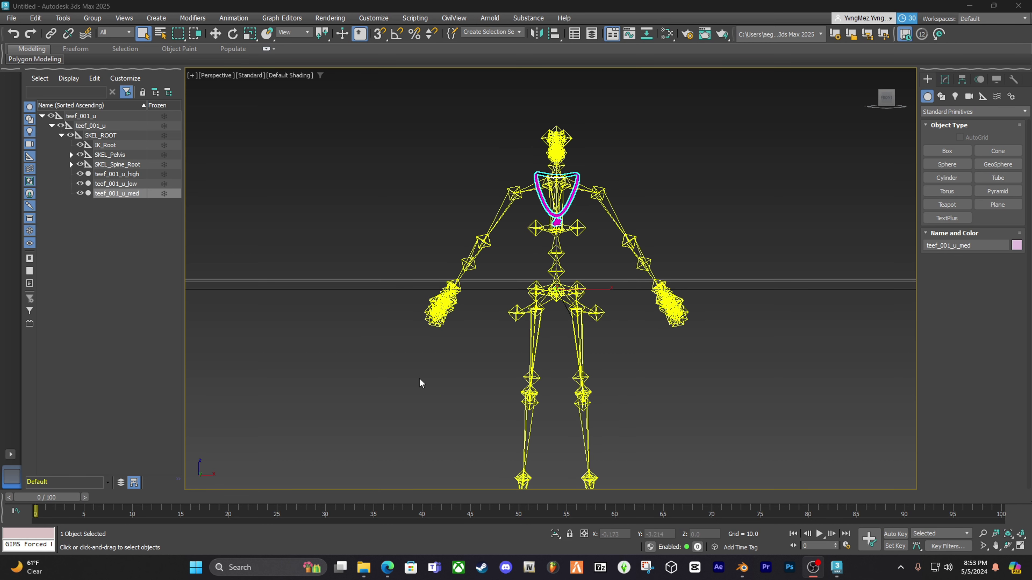
# Switch to OpenIV for Grand Theft Auto V on Windows and open x64v.rpf > models > cdimages > streamedpeds_mp.rpf > mp_m_freemode_01.
pyautogui.click(528, 568)
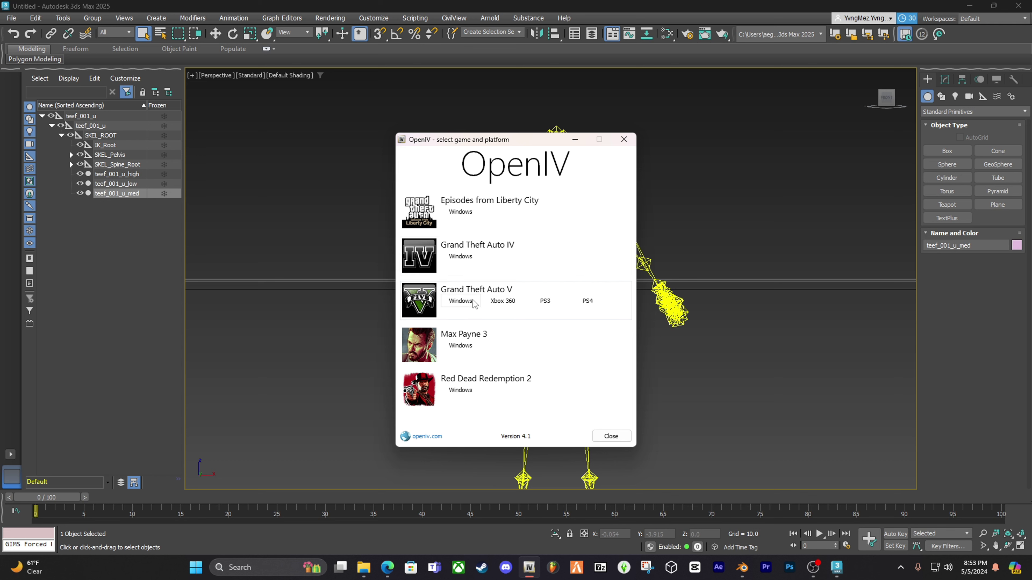
pyautogui.click(455, 300)
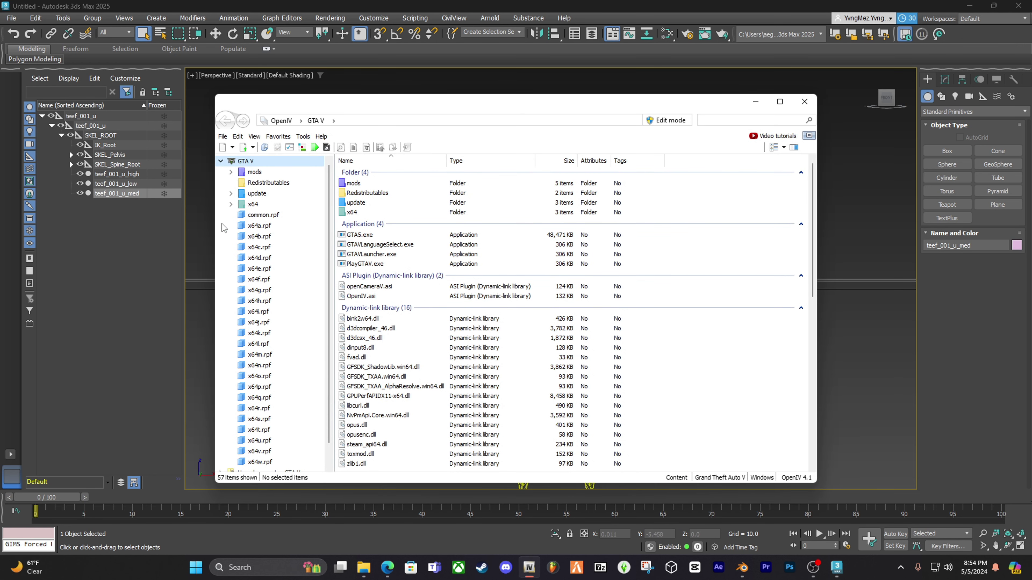
pyautogui.scroll(-1, 273, 442)
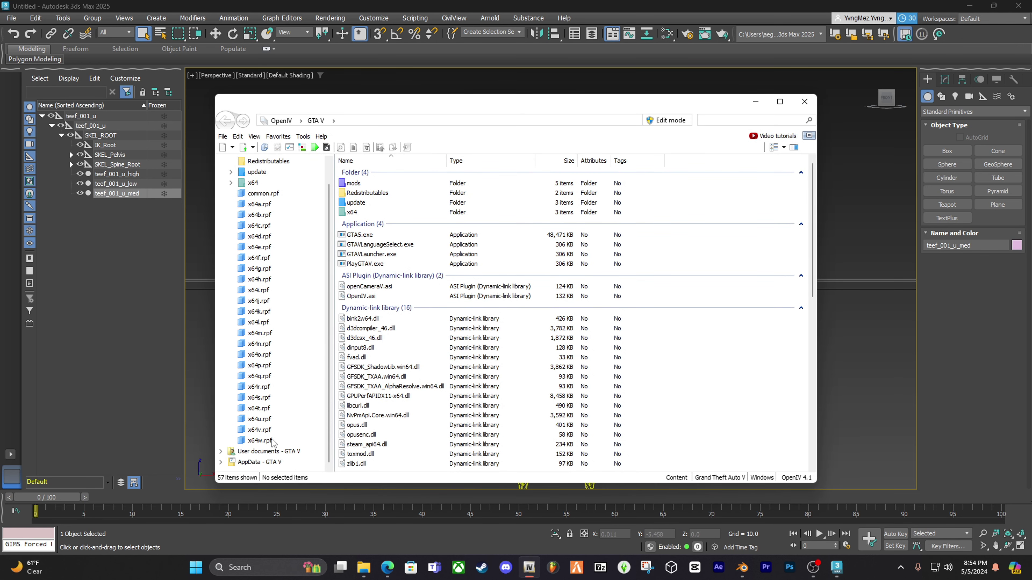
pyautogui.click(257, 431)
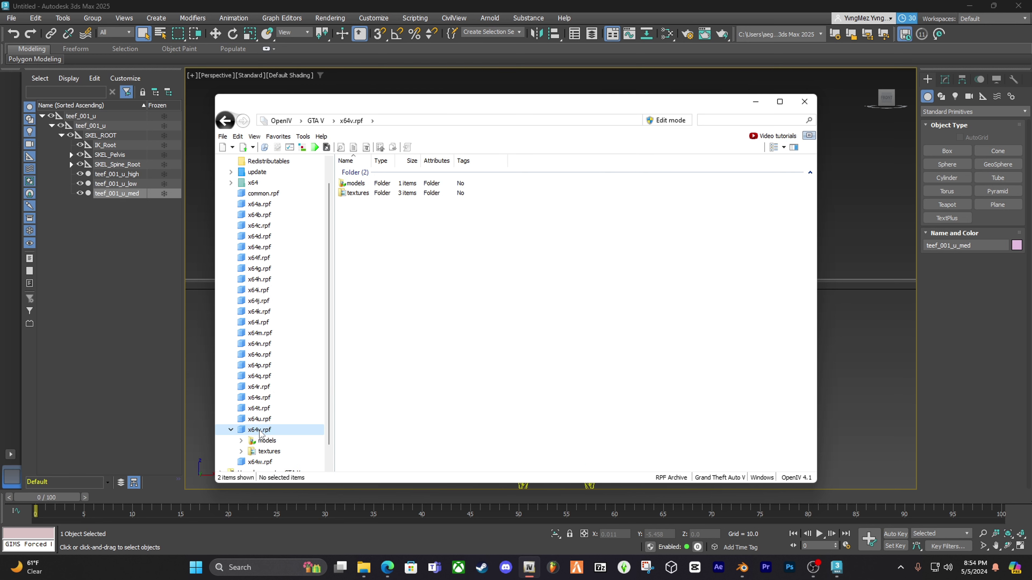
pyautogui.doubleClick(354, 184)
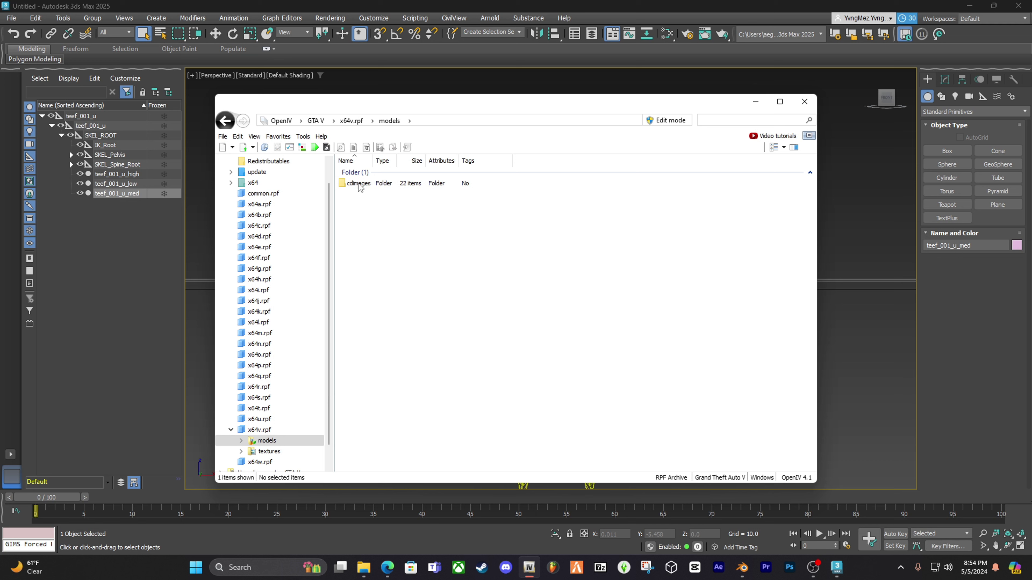
pyautogui.doubleClick(381, 184)
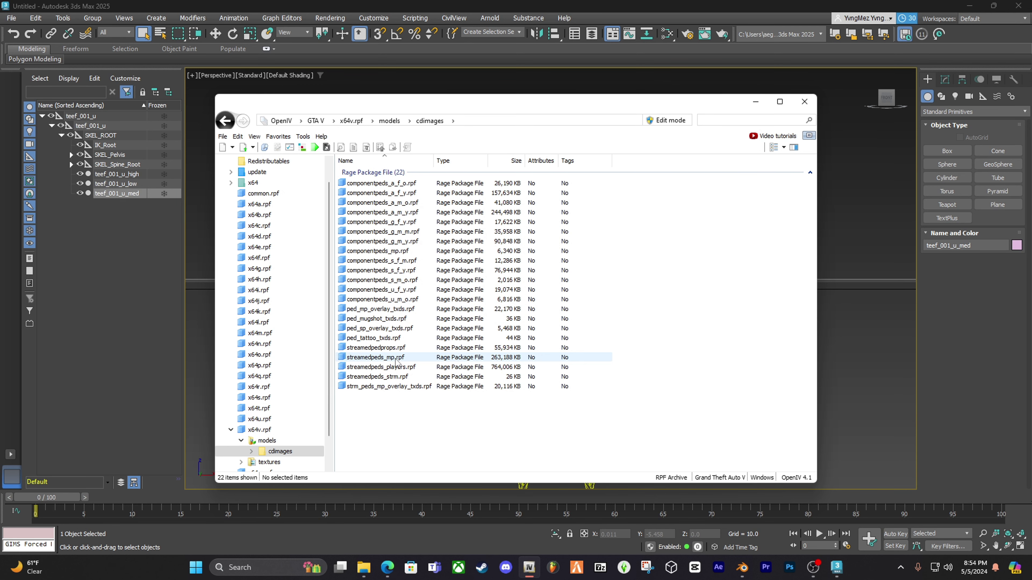
pyautogui.doubleClick(378, 357)
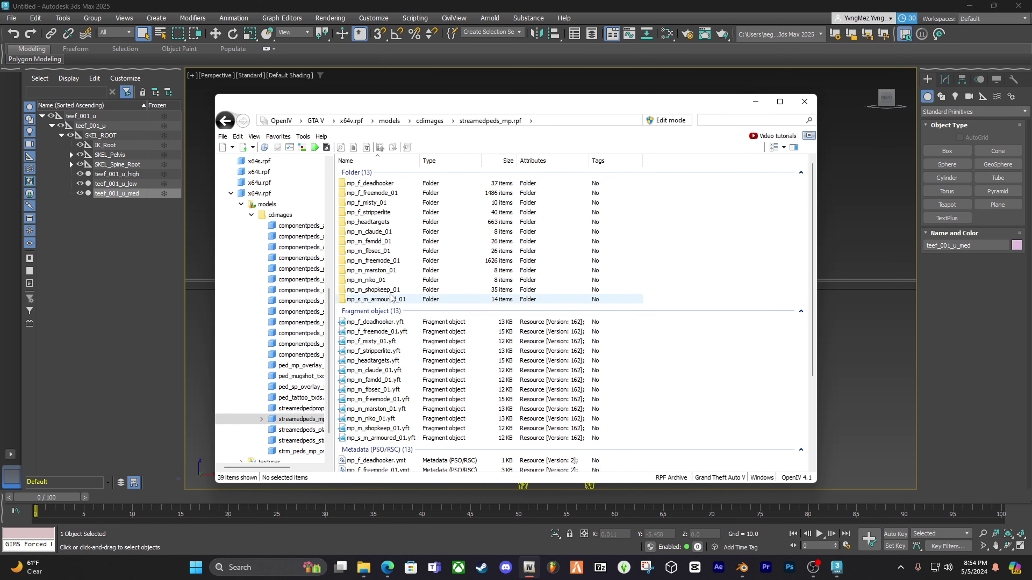
pyautogui.click(384, 262)
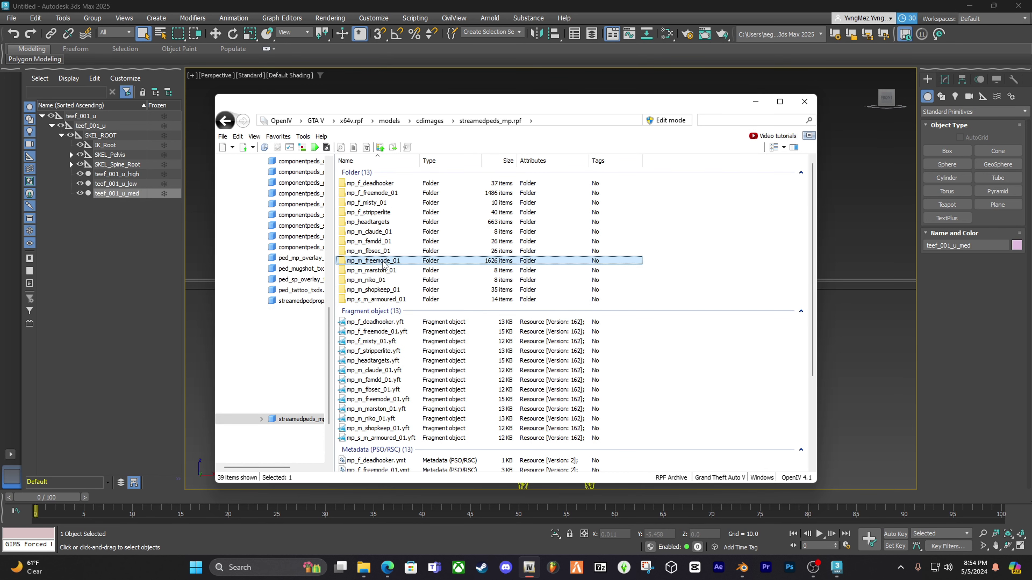
pyautogui.doubleClick(384, 262)
# Export head_000_r.ydd to openFormats (.odd) in the Desktop > pend > chainkit folder and return to 3ds Max.
pyautogui.scroll(-3, 410, 309)
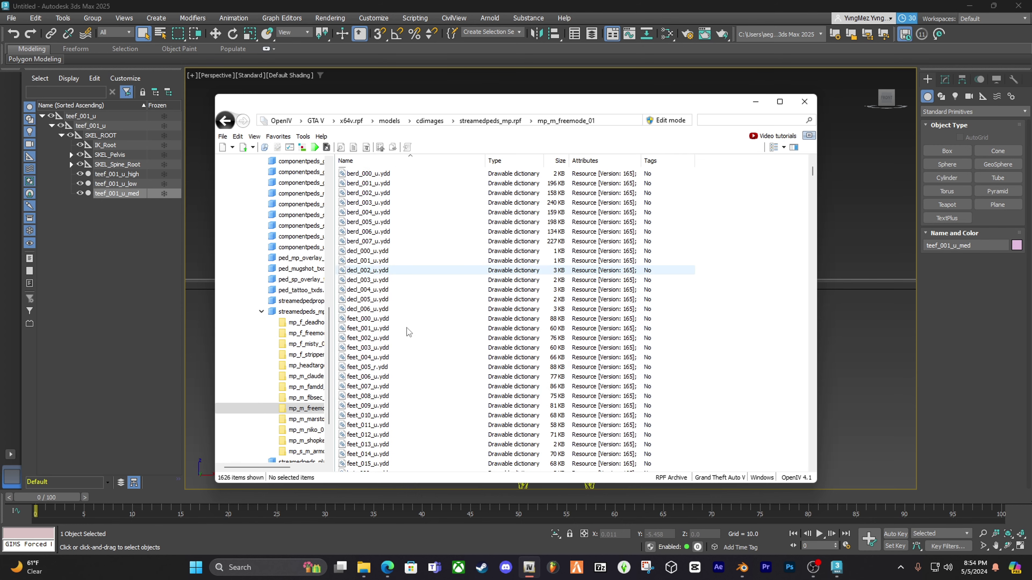
pyautogui.scroll(-18, 406, 329)
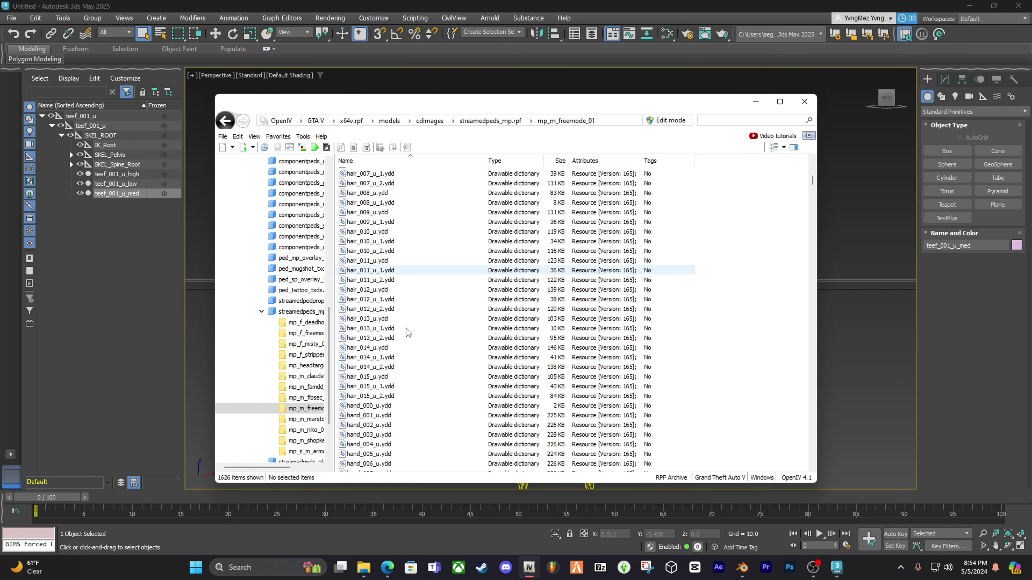
pyautogui.scroll(-7, 406, 328)
pyautogui.click(367, 214)
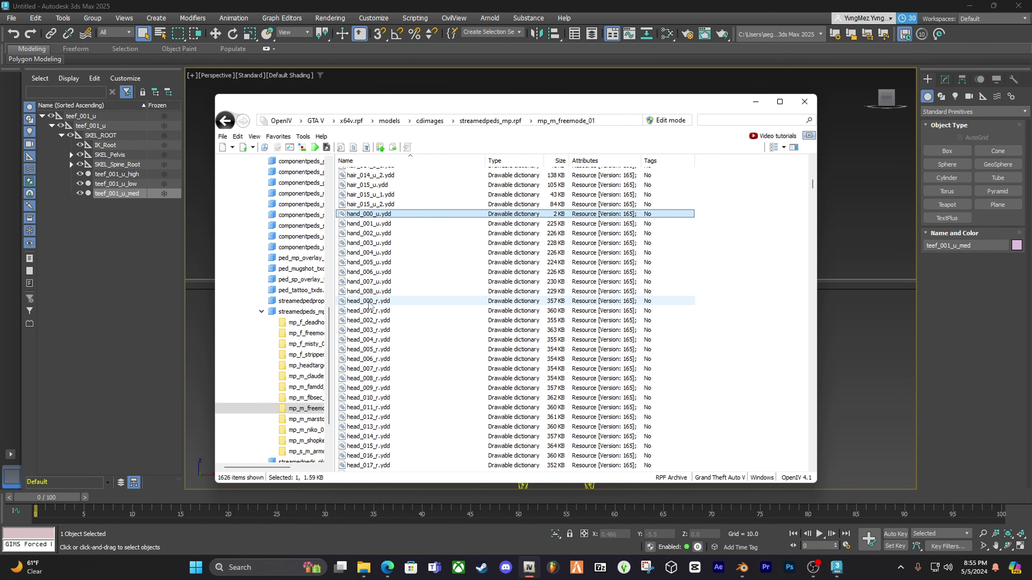
pyautogui.click(367, 301)
pyautogui.rightClick(367, 301)
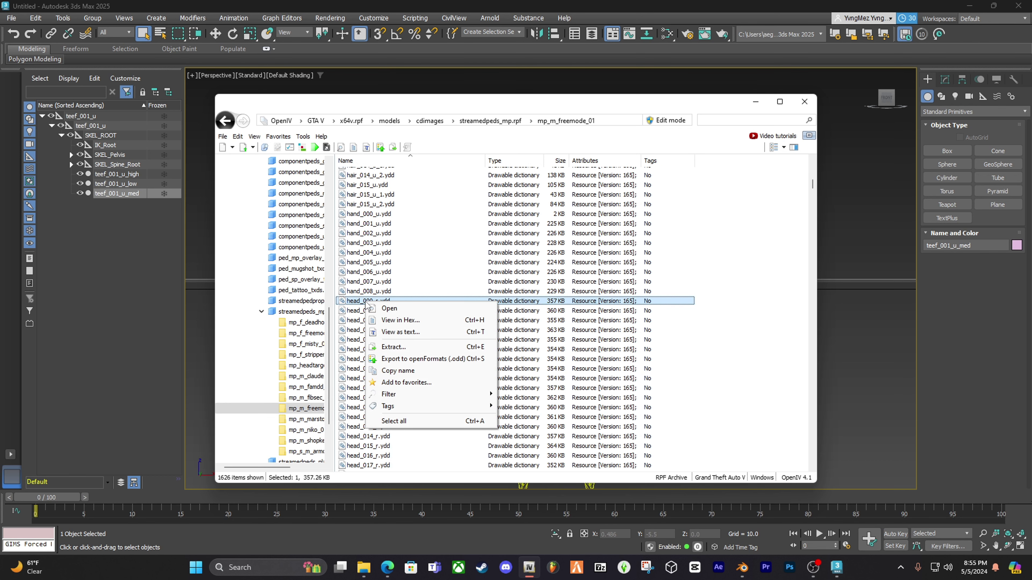
pyautogui.click(390, 359)
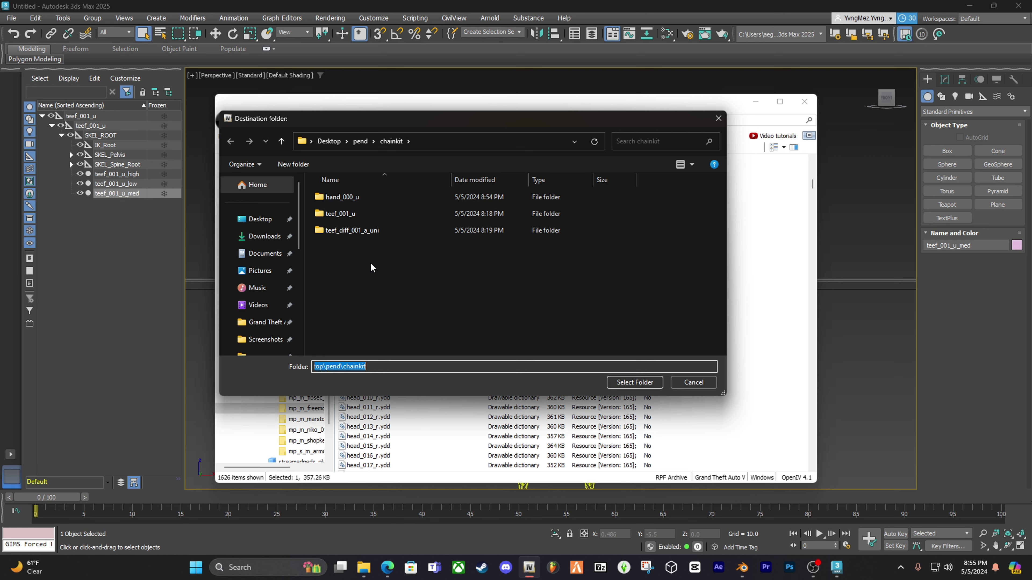
pyautogui.click(623, 382)
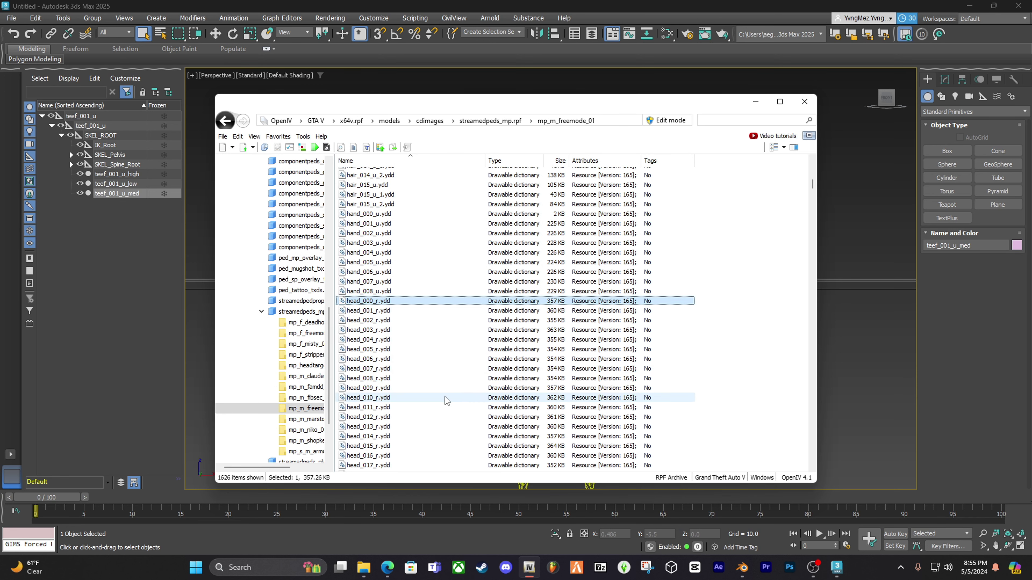
pyautogui.click(755, 102)
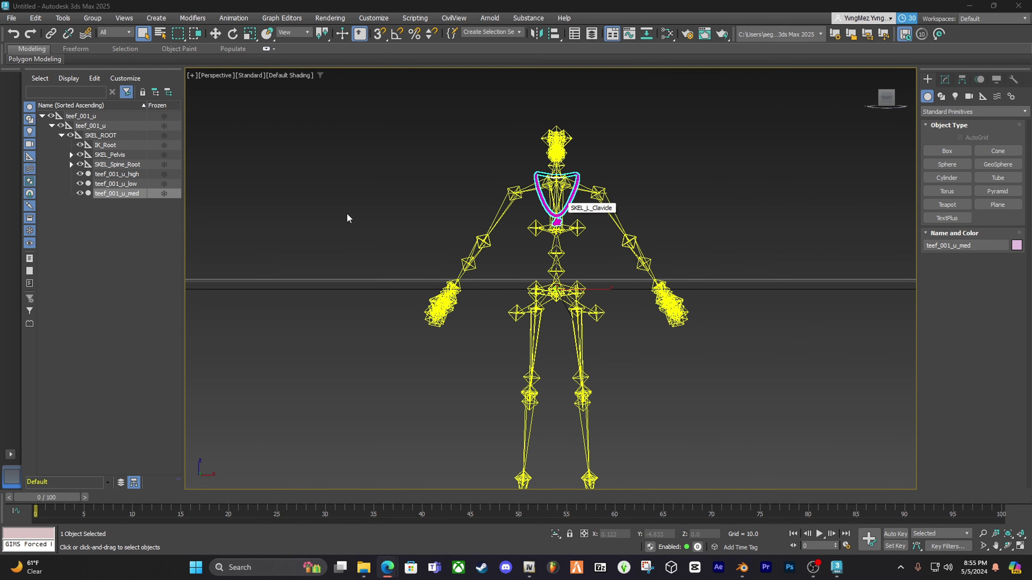
# Import head_000_r.odd from the chainkit folder with GIMS, without choosing an external textures directory.
pyautogui.click(1013, 79)
pyautogui.click(1000, 355)
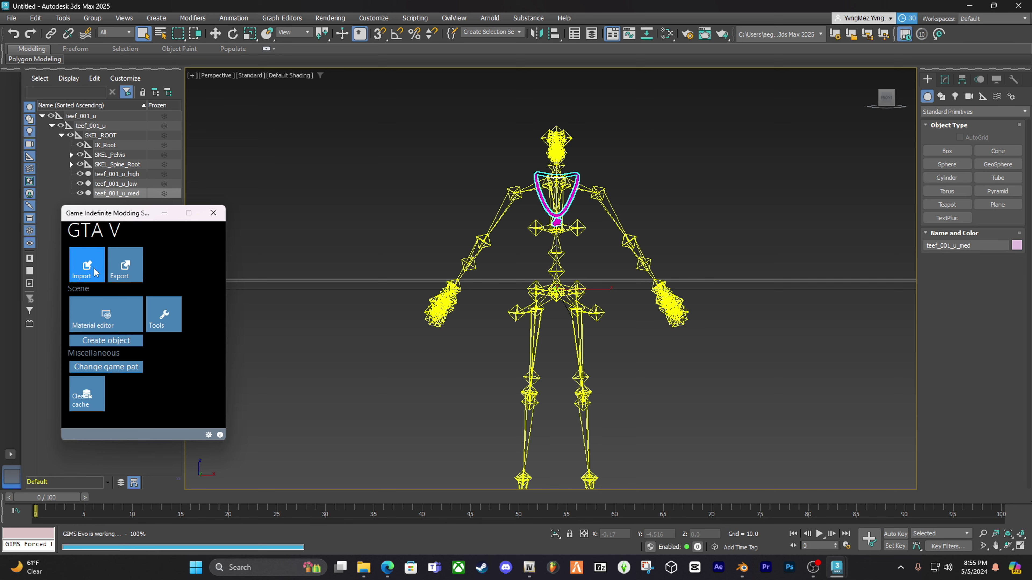
pyautogui.click(87, 266)
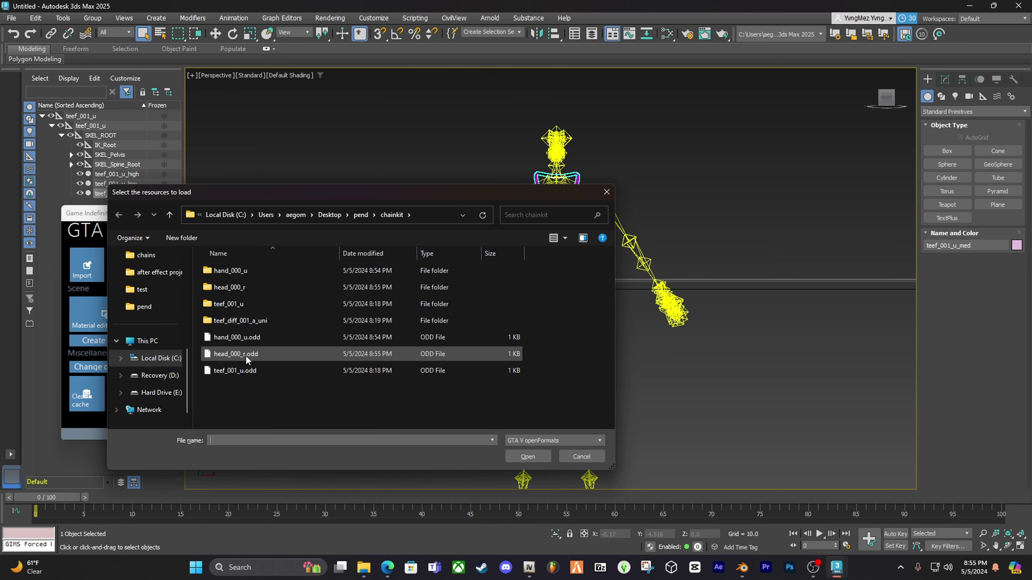
pyautogui.click(227, 354)
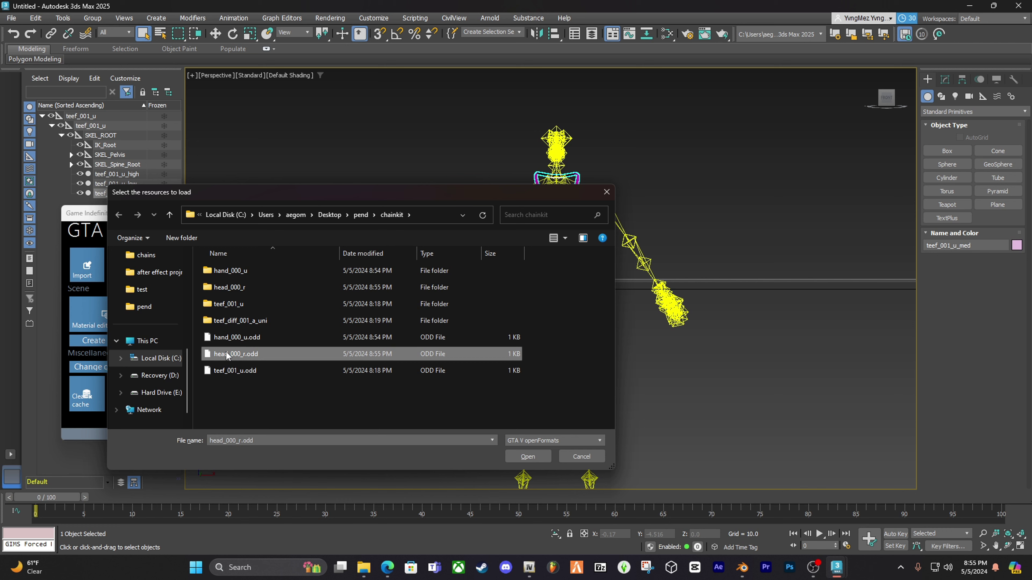
pyautogui.click(530, 457)
pyautogui.click(606, 191)
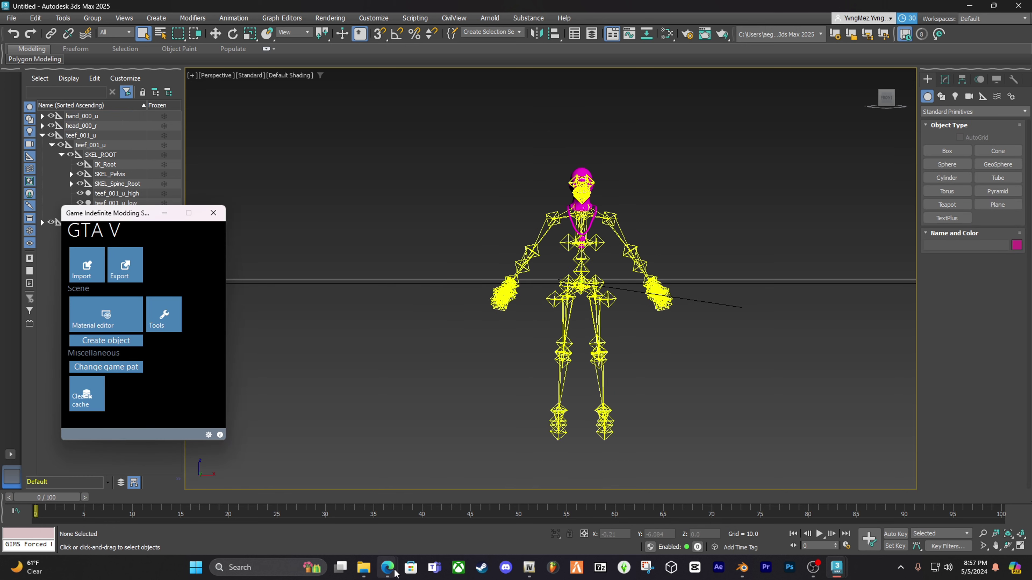
# Switch to OpenIV and preview the upper-body models uppr_001_r, uppr_011_r, uppr_012_r and uppr_015_r in the model viewer.
pyautogui.moveTo(388, 569)
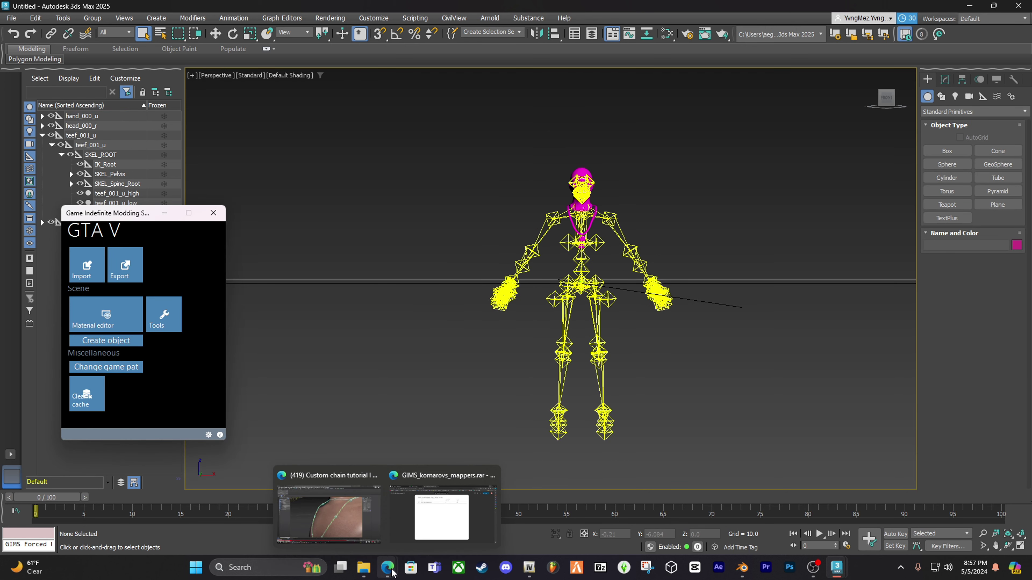
pyautogui.click(529, 568)
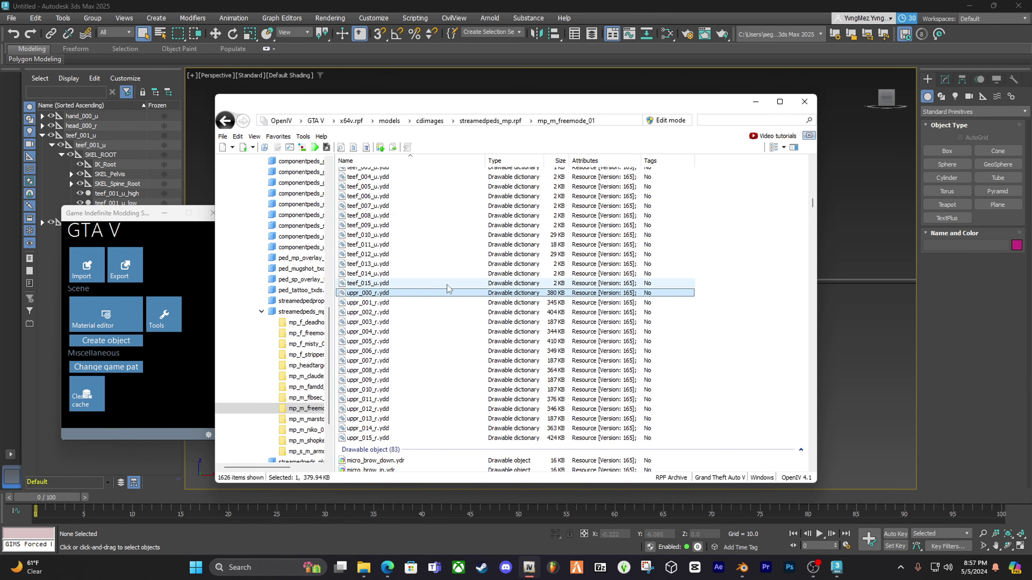
pyautogui.click(399, 303)
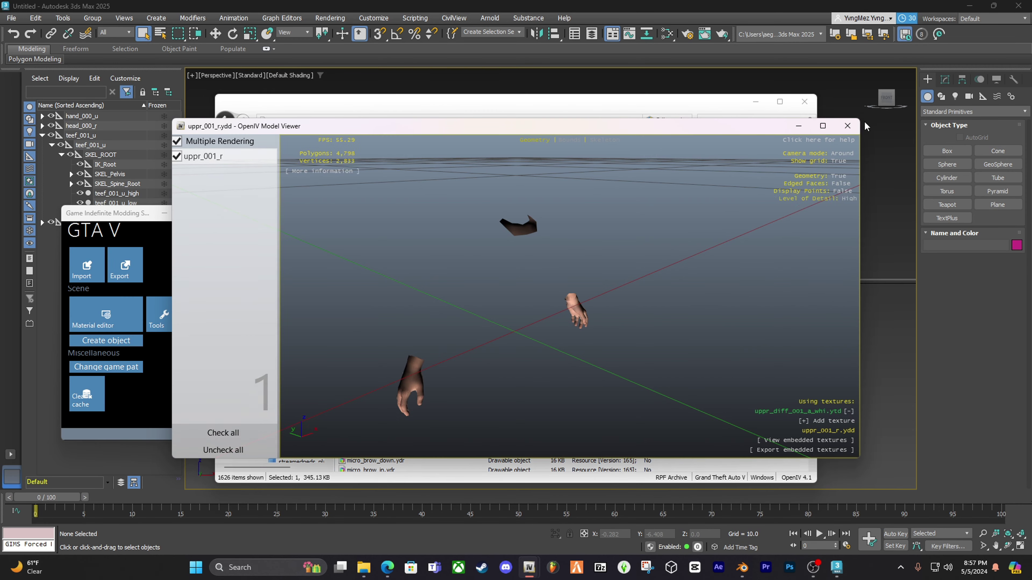
pyautogui.click(852, 126)
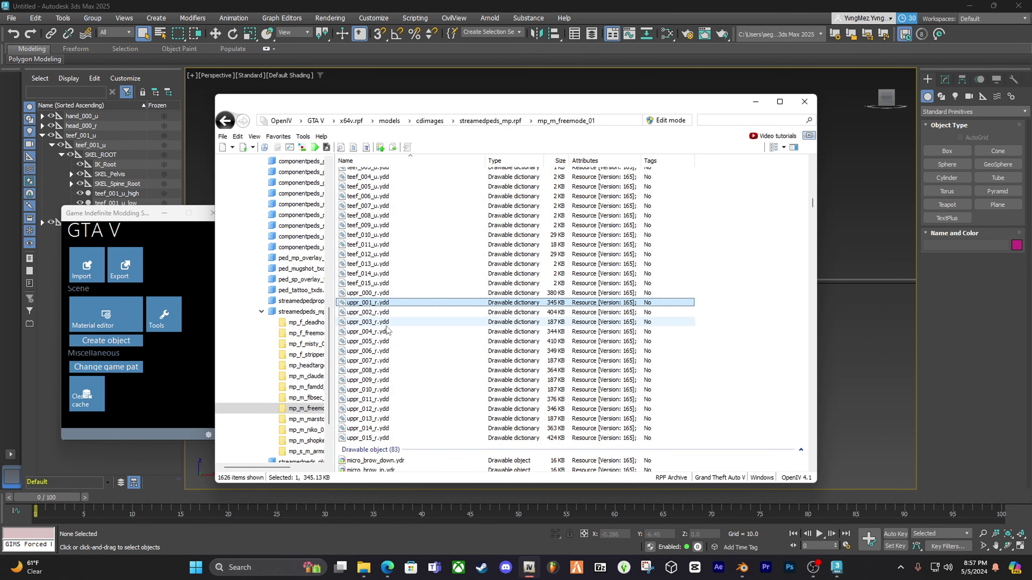
pyautogui.click(385, 401)
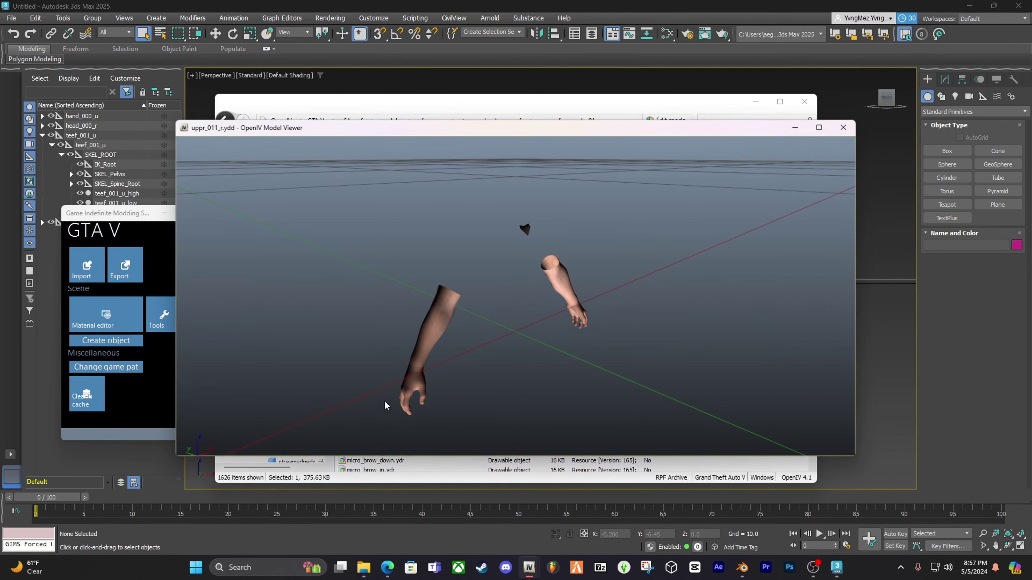
pyautogui.press('Escape')
pyautogui.scroll(-1, 496, 392)
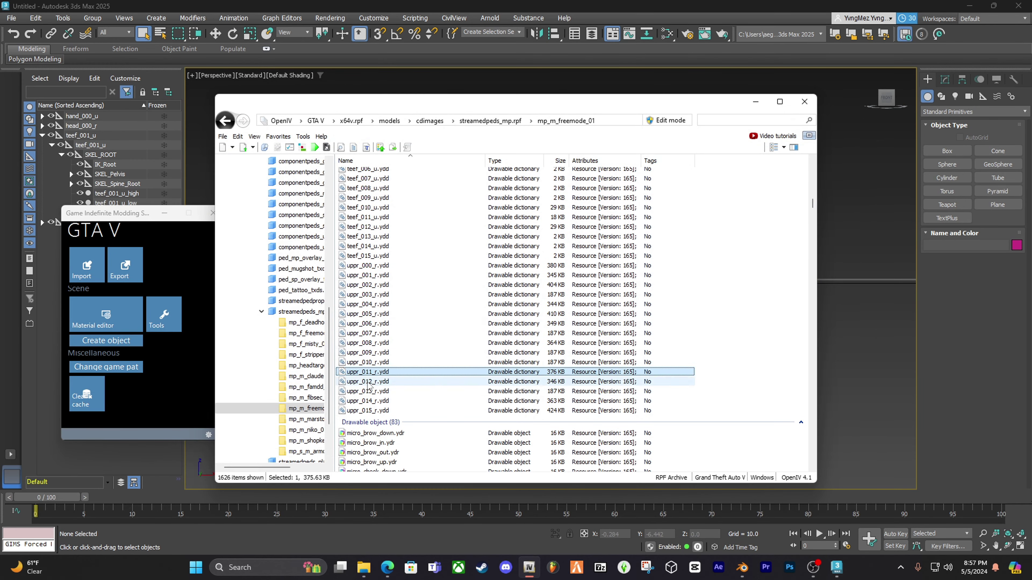
pyautogui.click(366, 381)
pyautogui.doubleClick(366, 381)
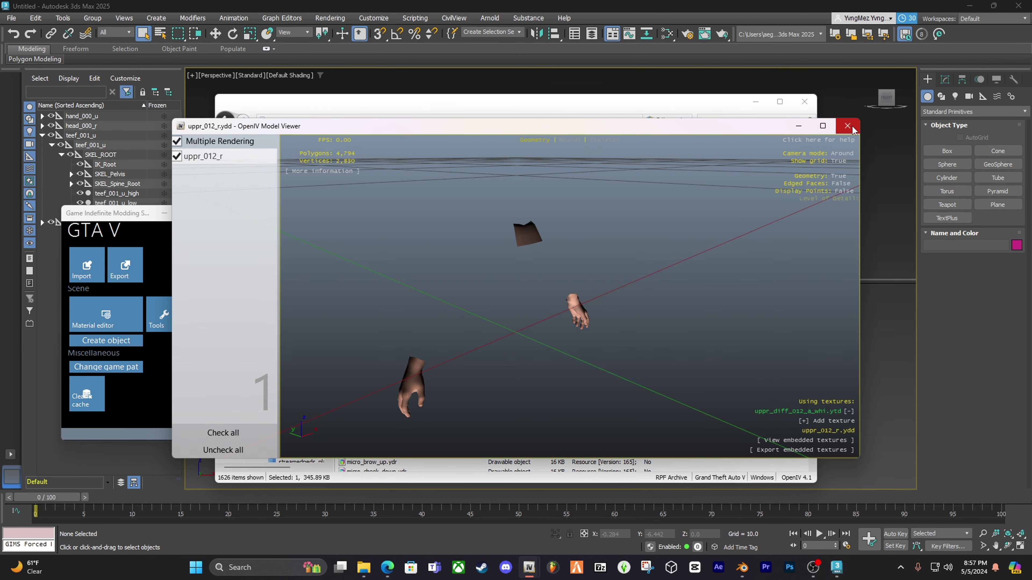
pyautogui.press('Escape')
pyautogui.click(386, 409)
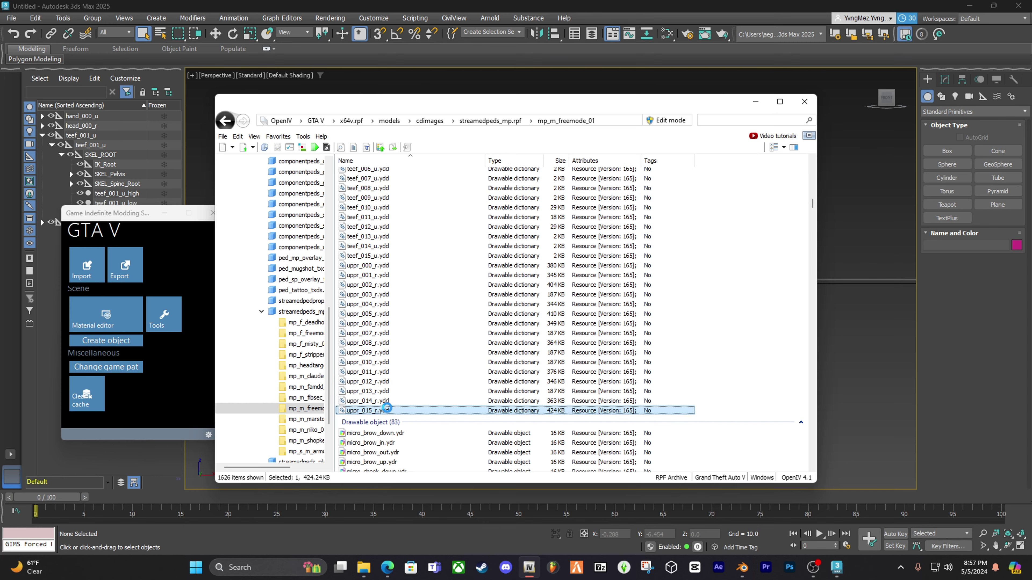
pyautogui.doubleClick(387, 409)
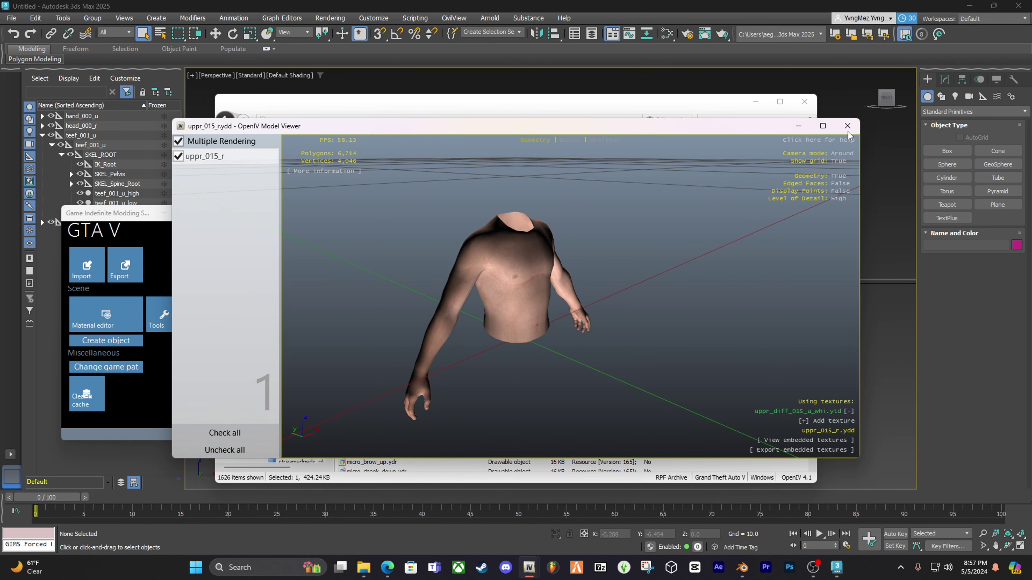
pyautogui.press('Escape')
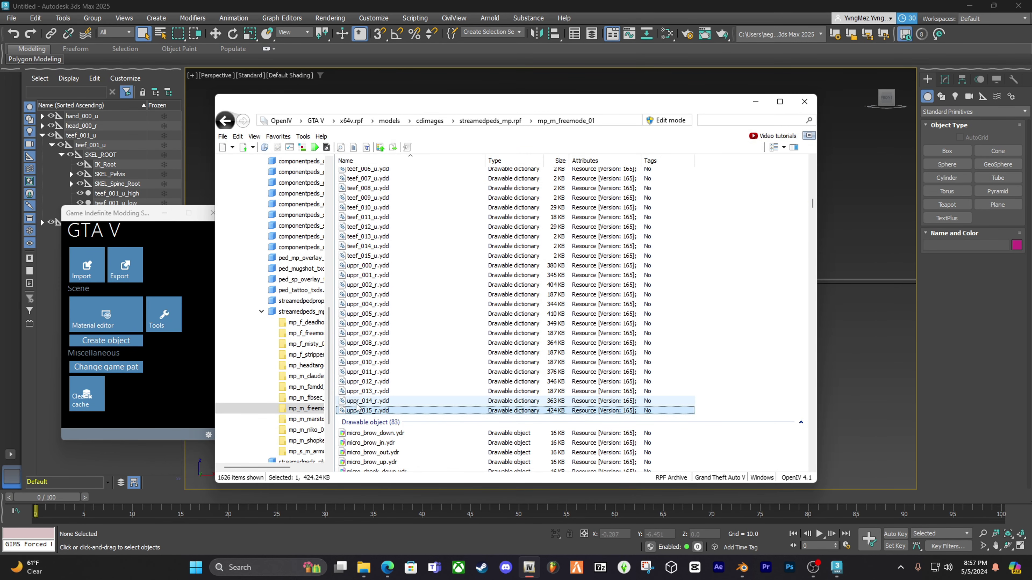
# Export uppr_015_r.ydd to openFormats (.odd) in the chainkit folder and return to 3ds Max.
pyautogui.rightClick(369, 412)
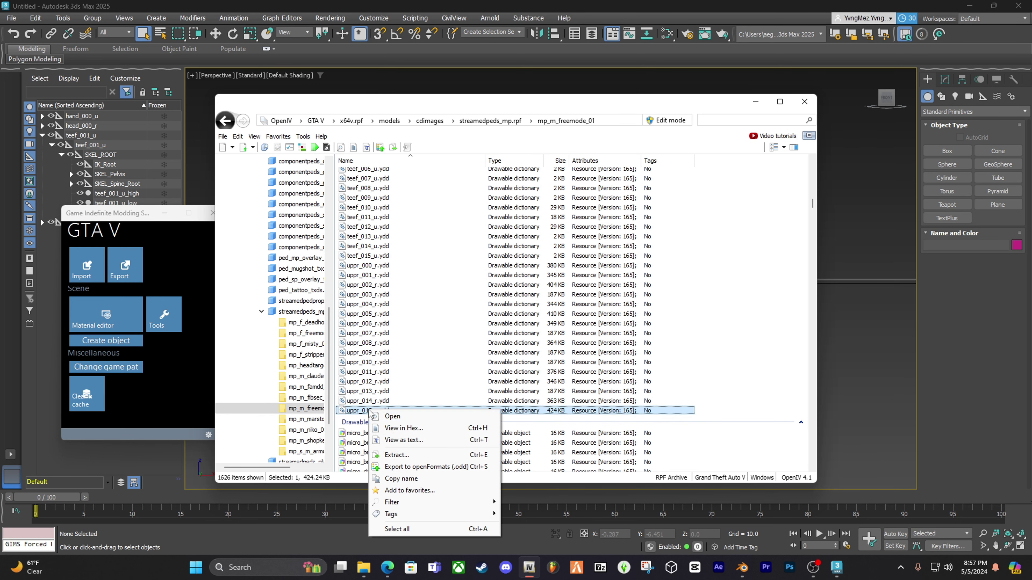
pyautogui.click(398, 468)
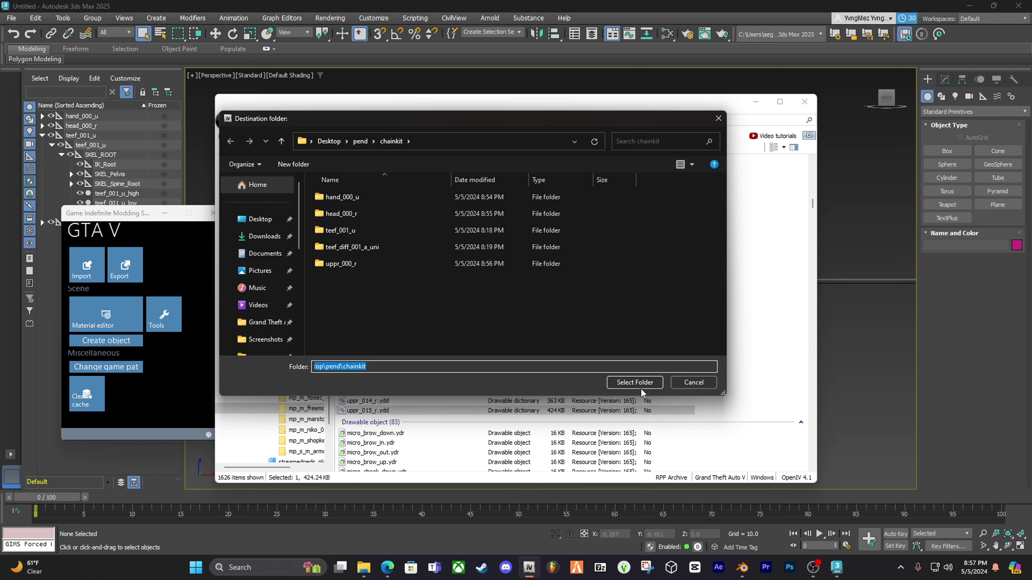
pyautogui.click(640, 387)
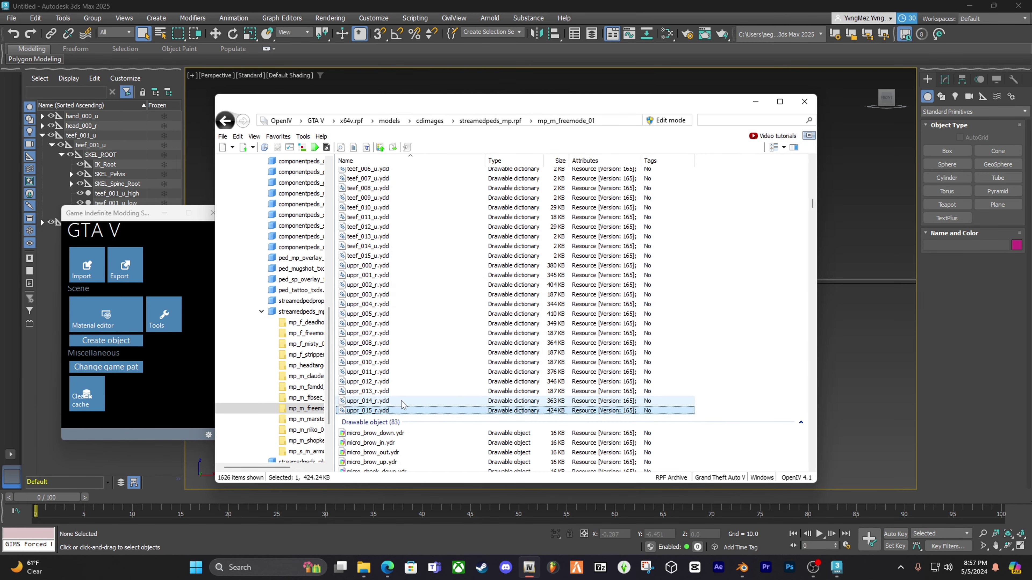
pyautogui.click(756, 101)
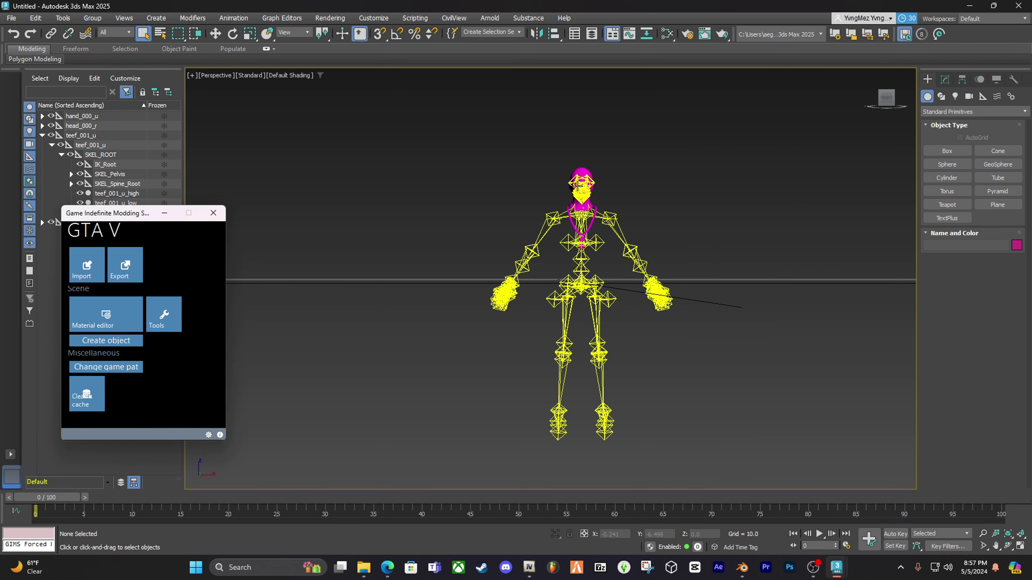
# Import uppr_015_r.odd from the chainkit folder with GIMS.
pyautogui.click(84, 266)
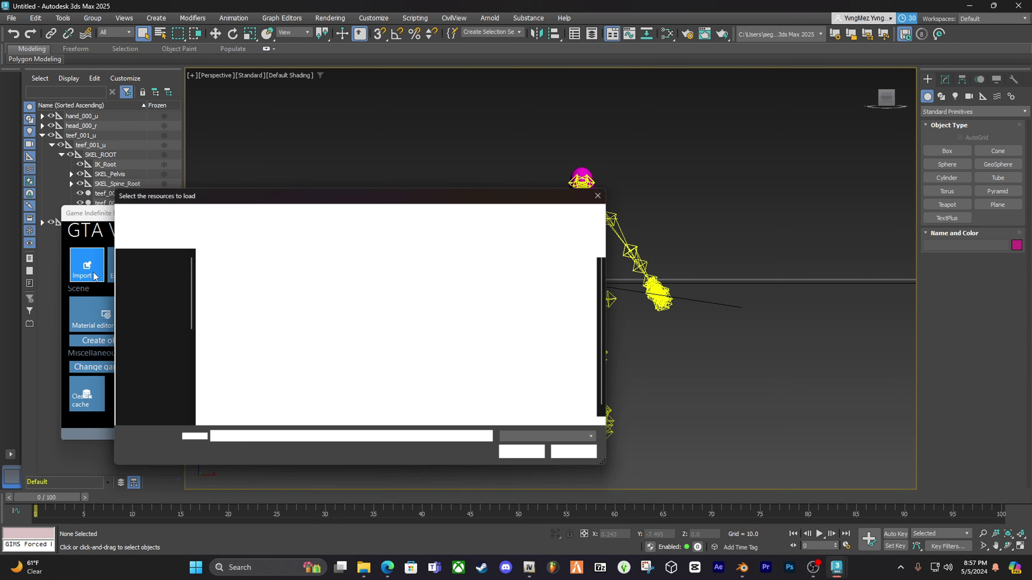
pyautogui.scroll(-1, 227, 411)
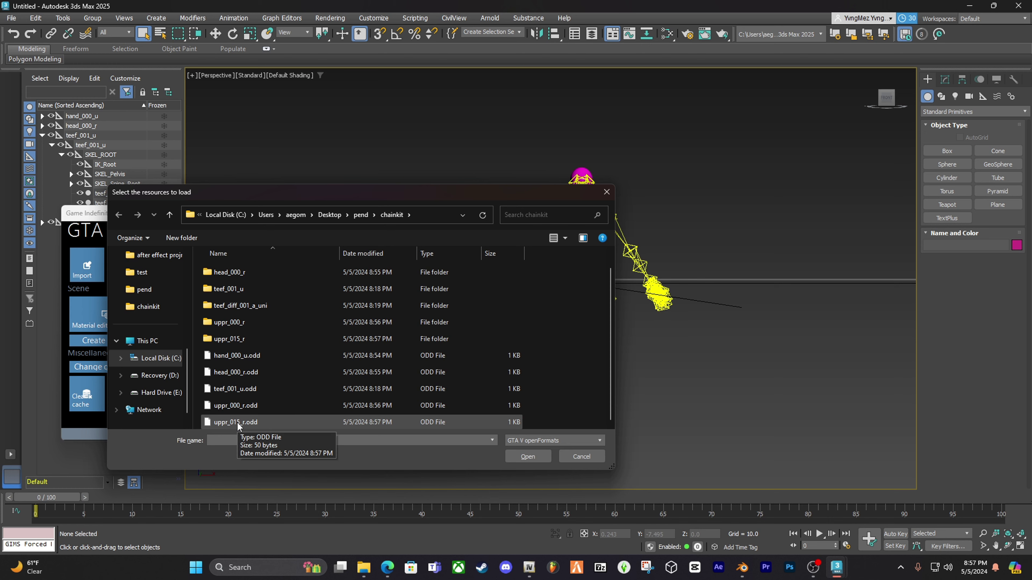
pyautogui.click(240, 423)
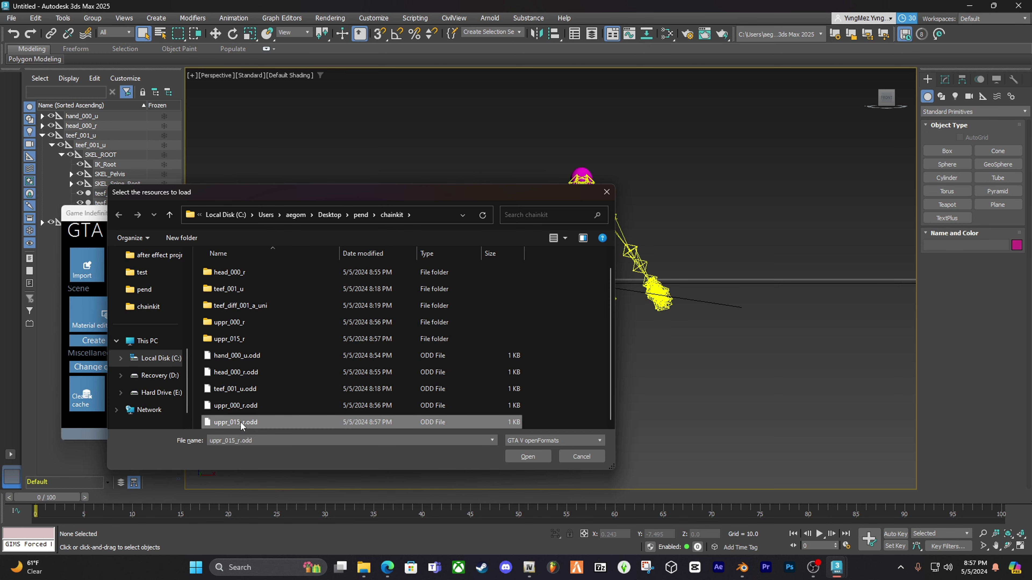
pyautogui.click(523, 457)
pyautogui.click(523, 455)
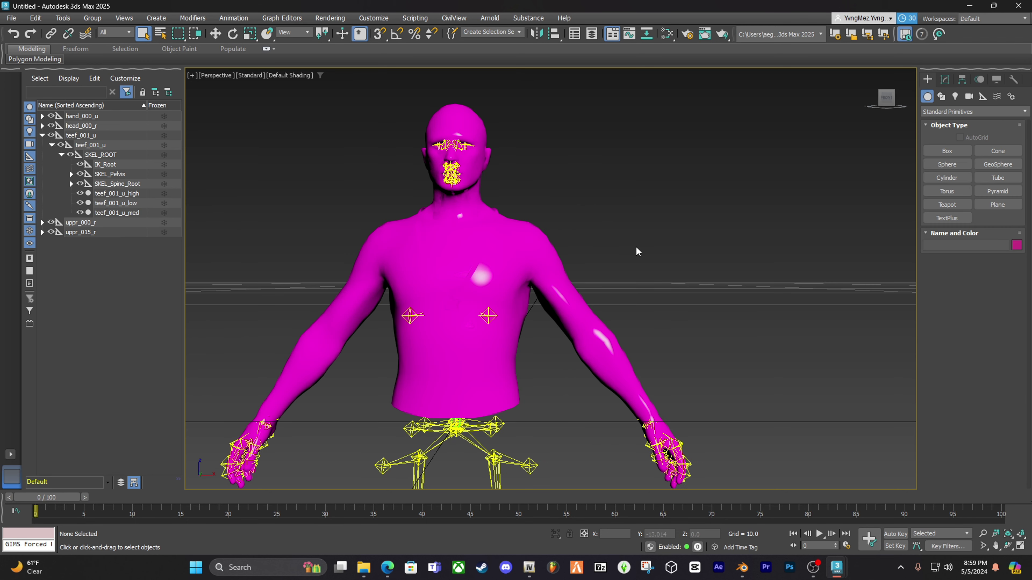
# Examine the imported head and upper body up close from the front and from the right side.
pyautogui.scroll(5, 666, 339)
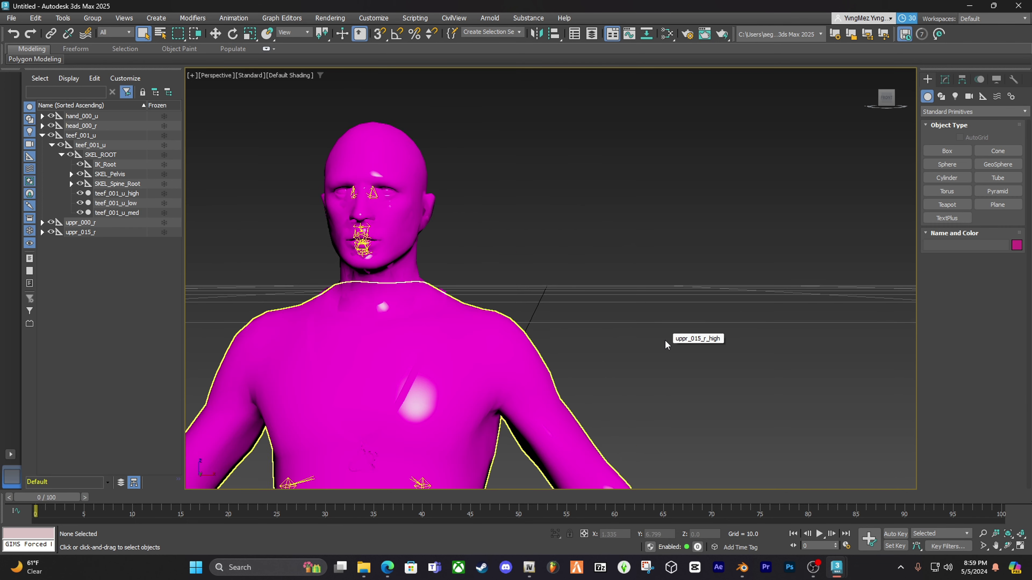
pyautogui.scroll(-3, 650, 332)
pyautogui.rightClick(601, 302)
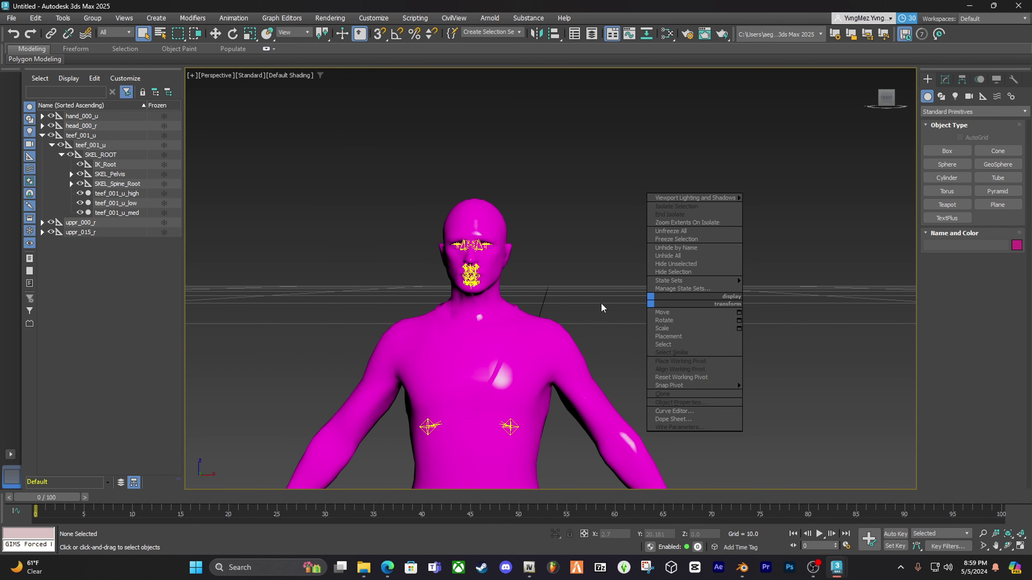
pyautogui.click(601, 301)
pyautogui.moveTo(601, 299); pyautogui.dragTo(541, 297)
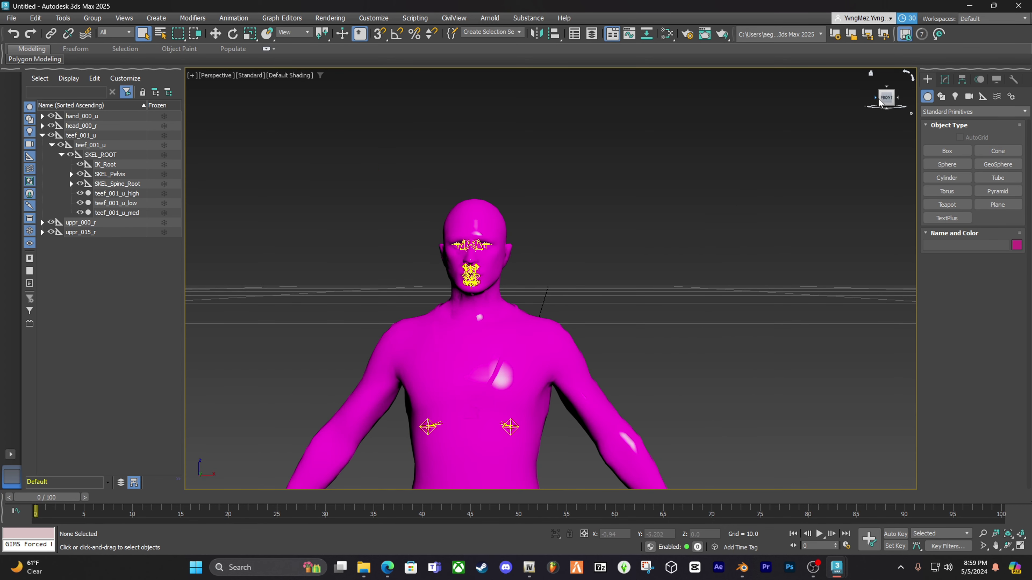
pyautogui.click(899, 99)
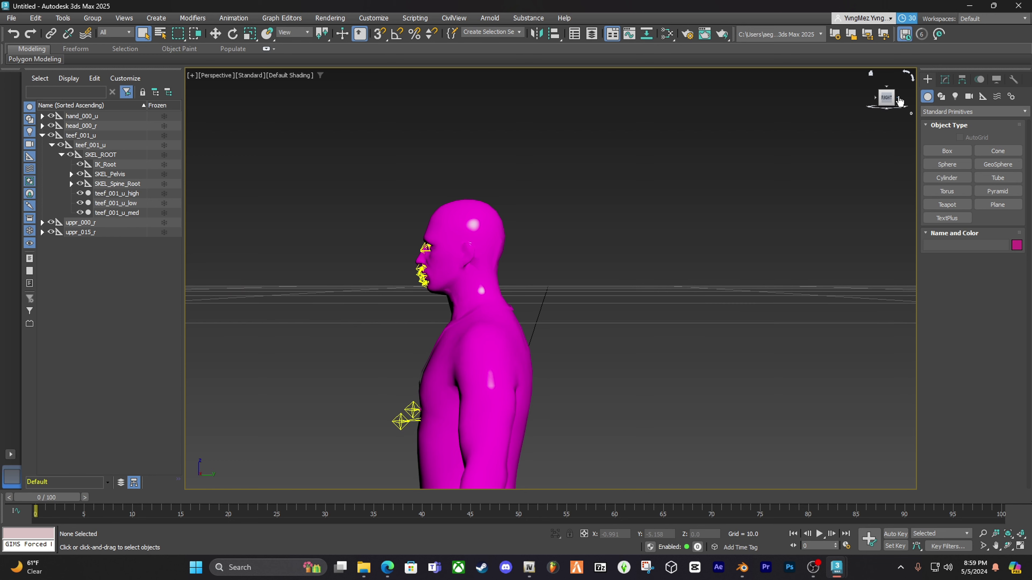
pyautogui.click(875, 101)
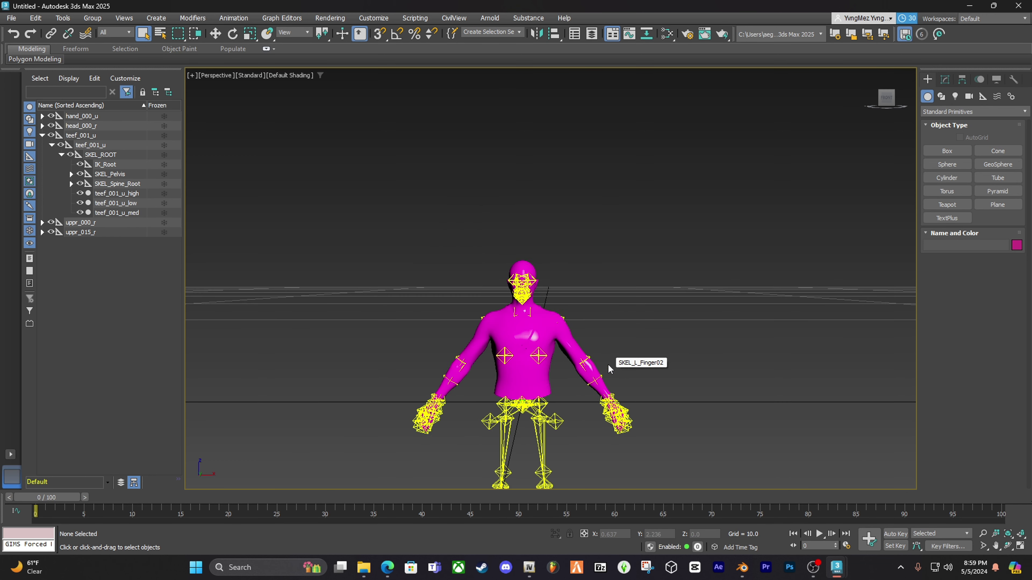
pyautogui.scroll(5, 597, 335)
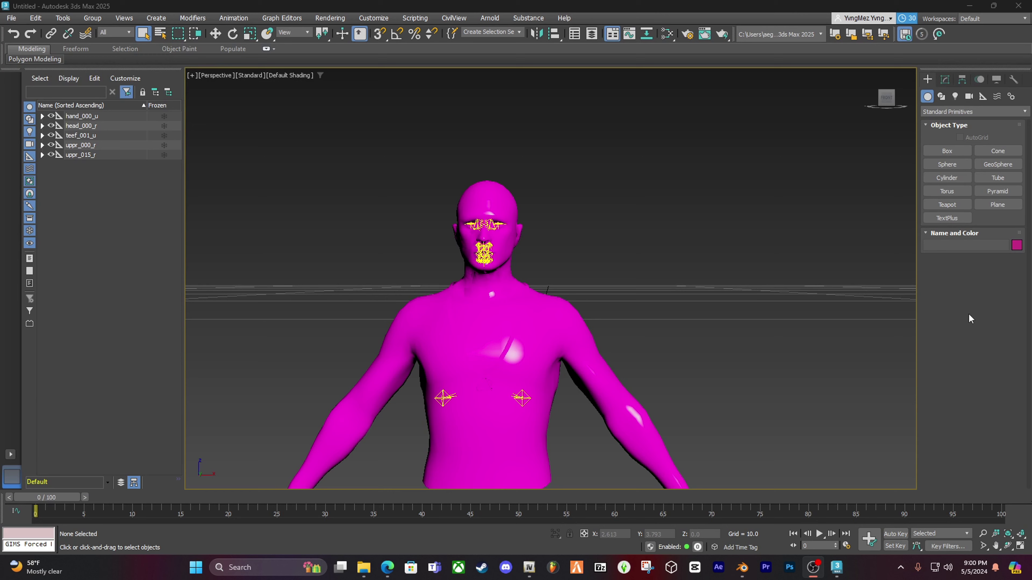
pyautogui.scroll(5, 649, 291)
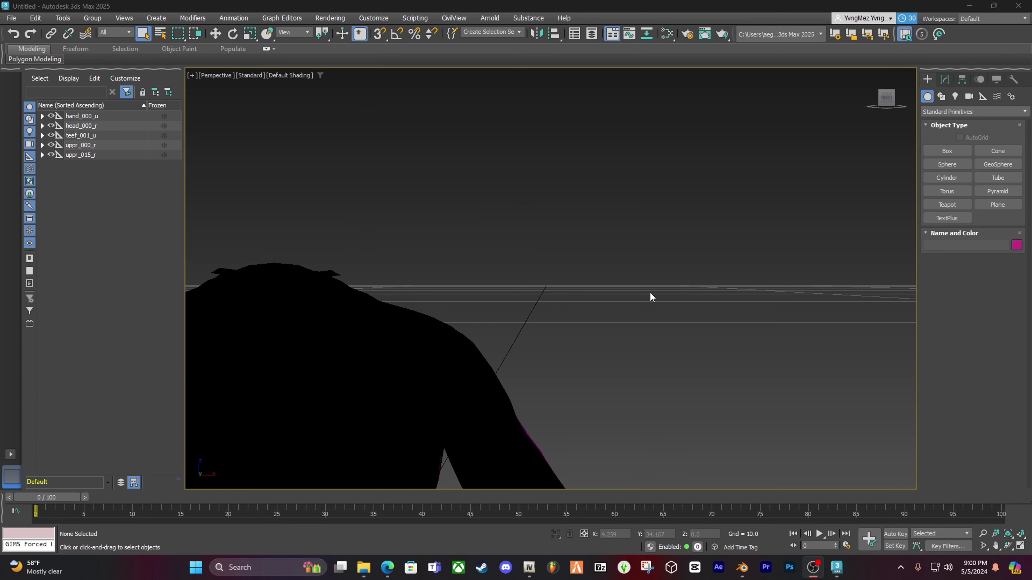
pyautogui.scroll(-5, 646, 292)
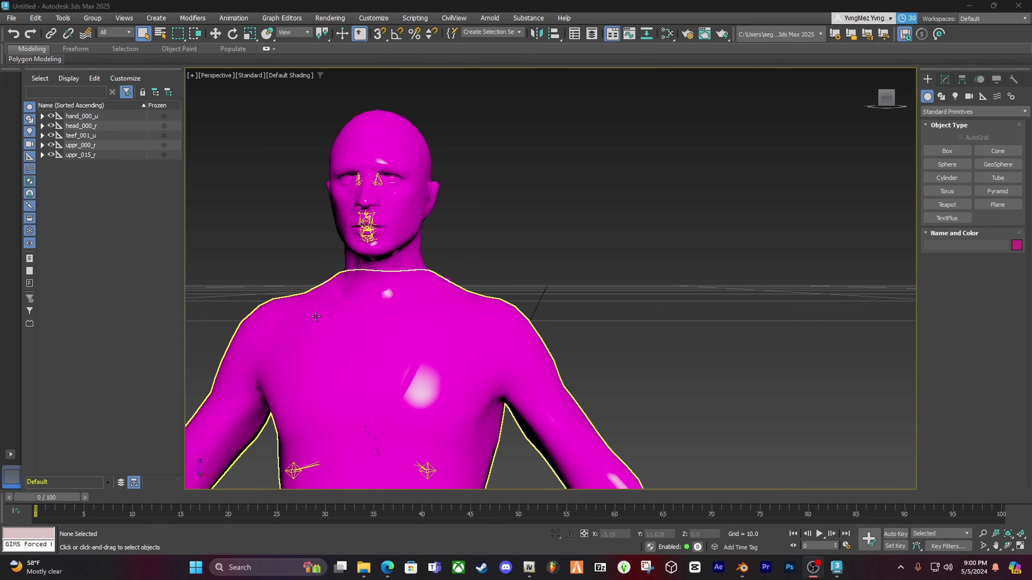
# Select the original teef_001_u_high chain on the chest to examine its placement, then clear the selection.
pyautogui.click(316, 317)
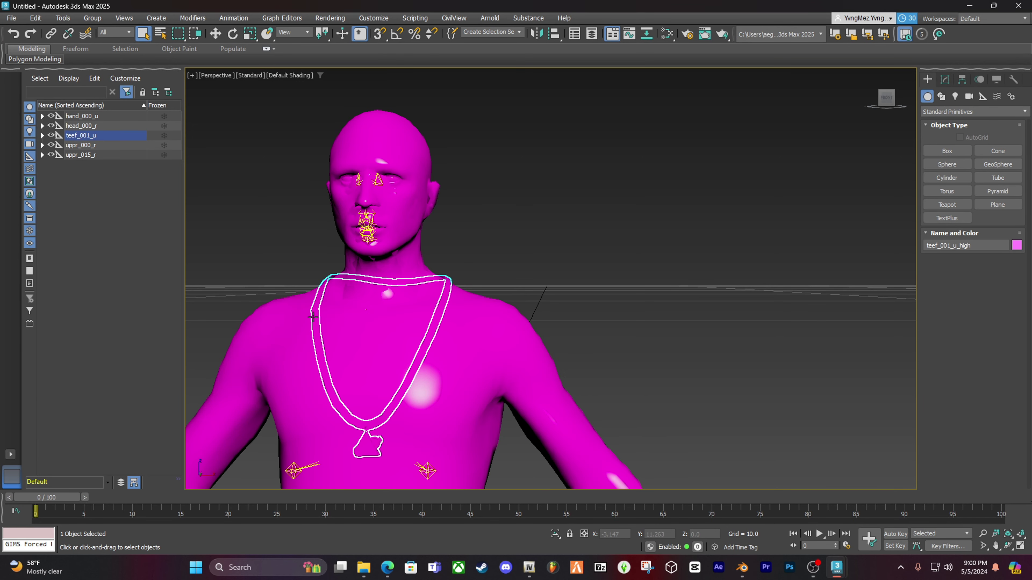
pyautogui.click(348, 346)
pyautogui.click(326, 299)
pyautogui.click(322, 291)
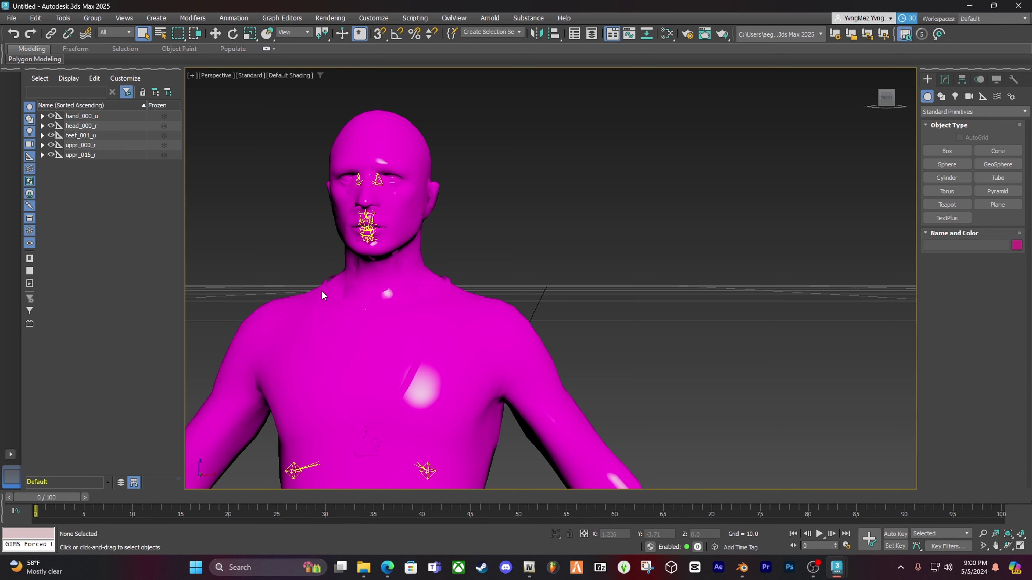
pyautogui.click(325, 297)
pyautogui.click(323, 295)
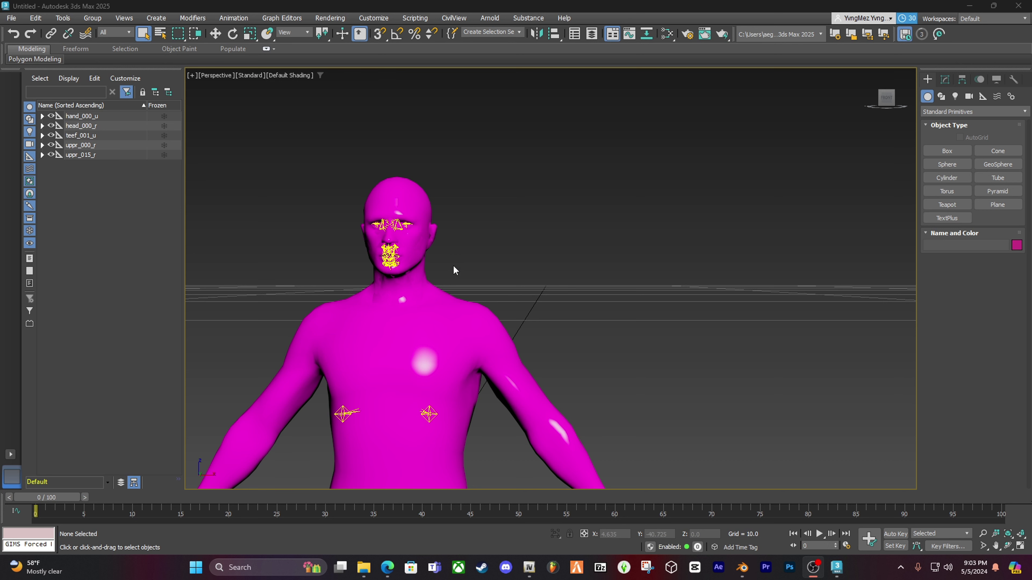
# Start a file import and browse to the Desktop > pend folder.
pyautogui.click(12, 19)
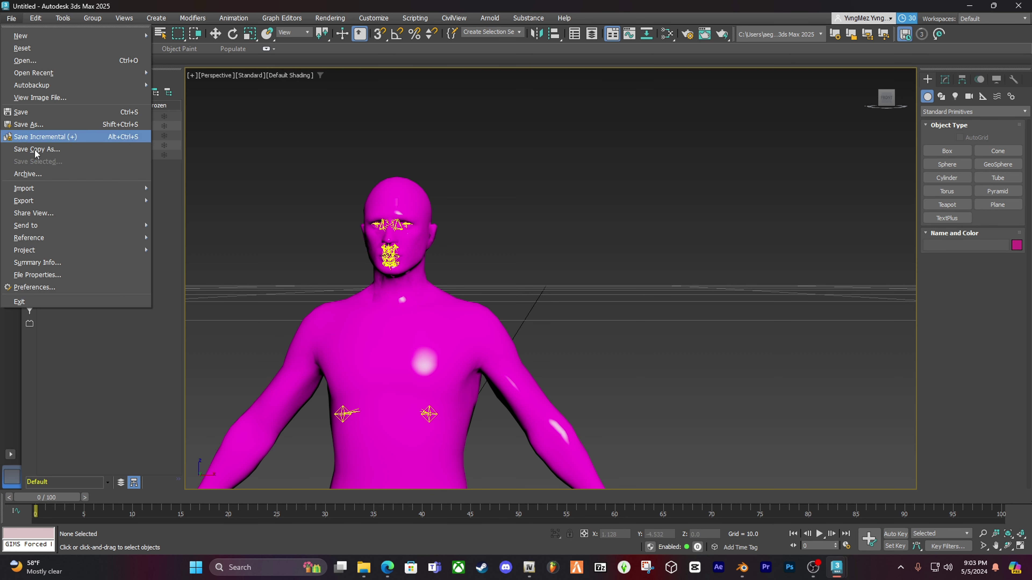
pyautogui.moveTo(36, 189)
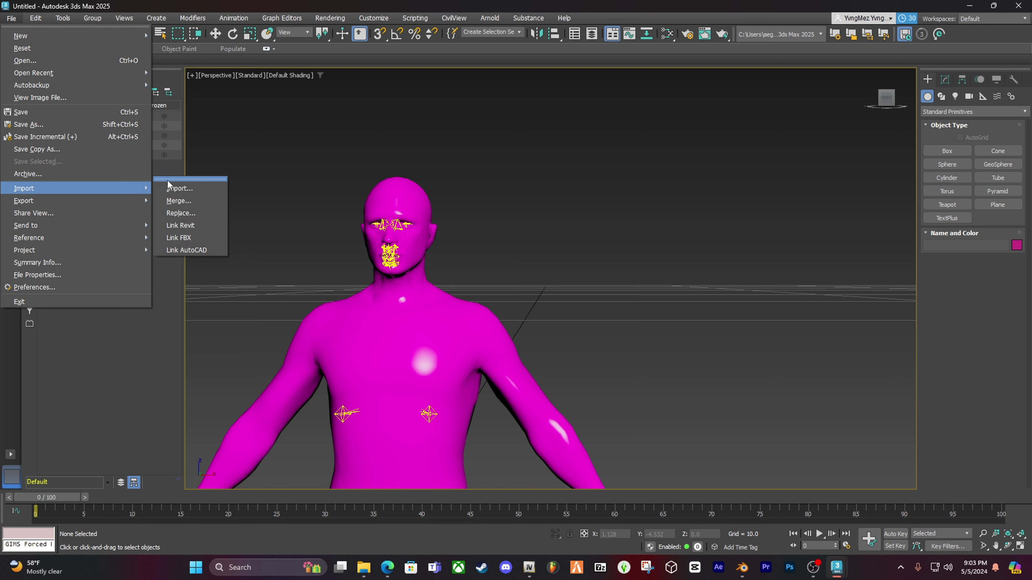
pyautogui.click(180, 187)
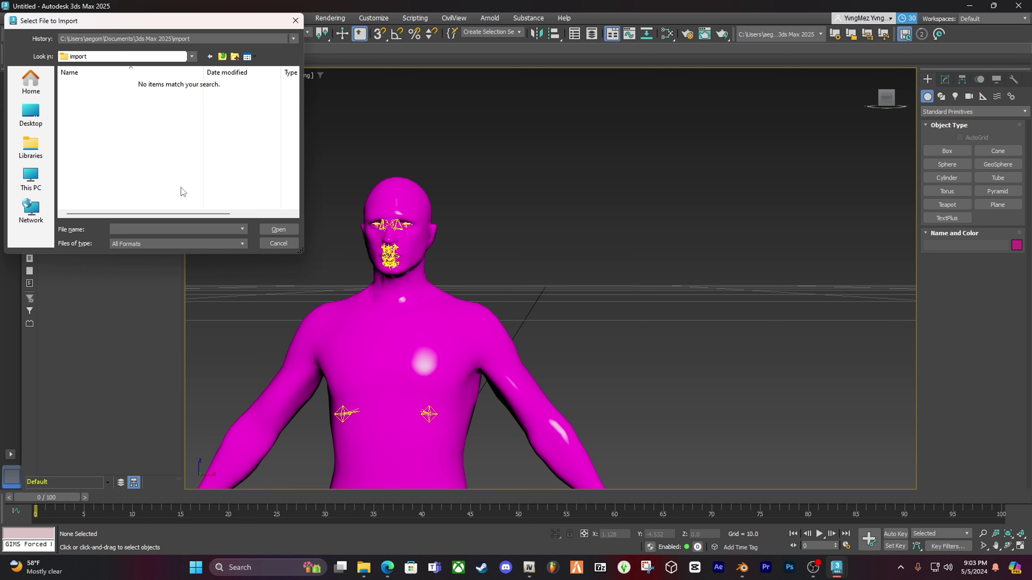
pyautogui.click(31, 115)
pyautogui.scroll(-10, 135, 126)
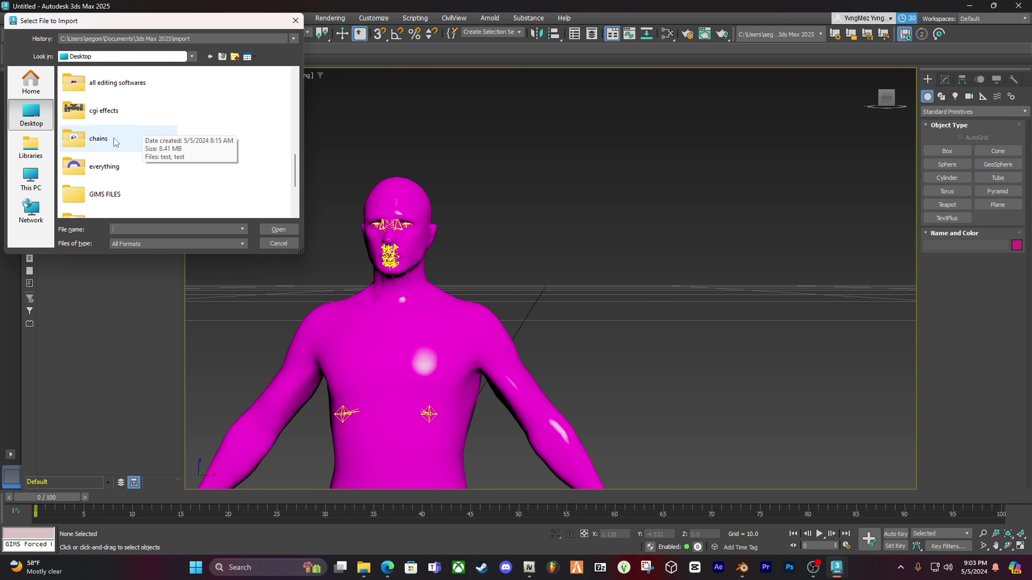
pyautogui.scroll(1, 115, 141)
pyautogui.scroll(-2, 116, 140)
pyautogui.scroll(-1, 116, 140)
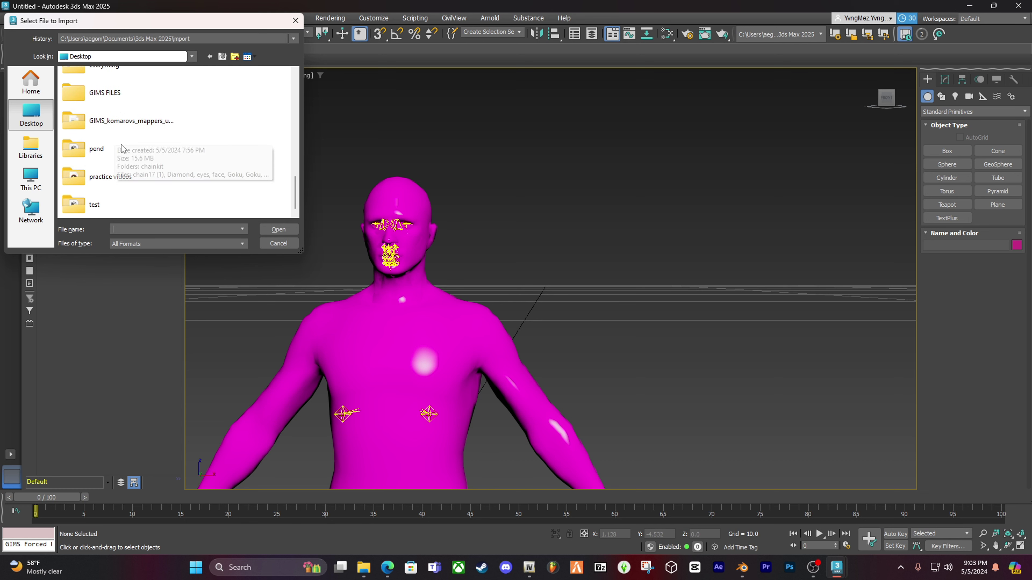
pyautogui.doubleClick(94, 151)
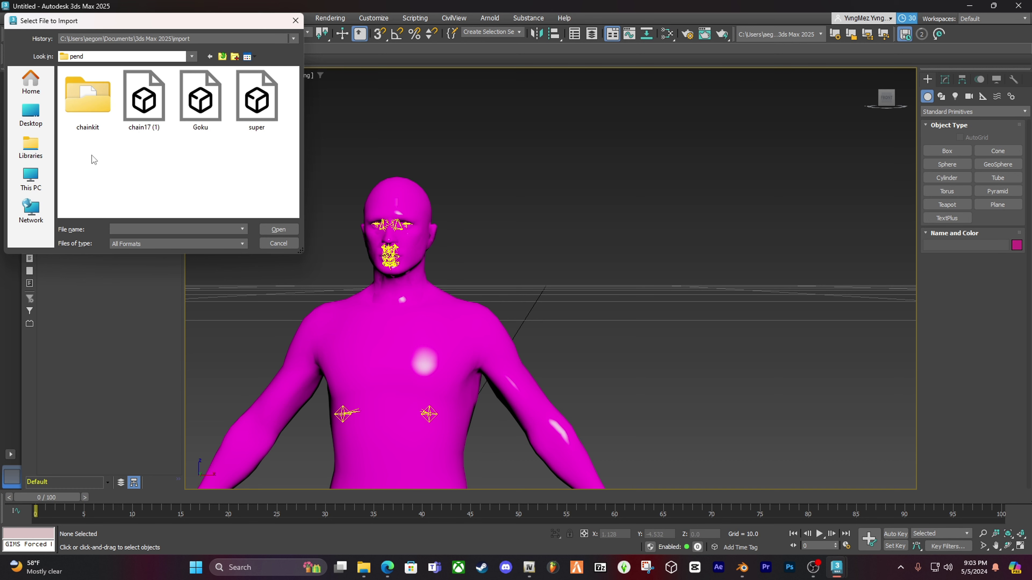
# Import the super OBJ model with the default OBJ import options and close the import summary.
pyautogui.click(263, 106)
pyautogui.click(268, 229)
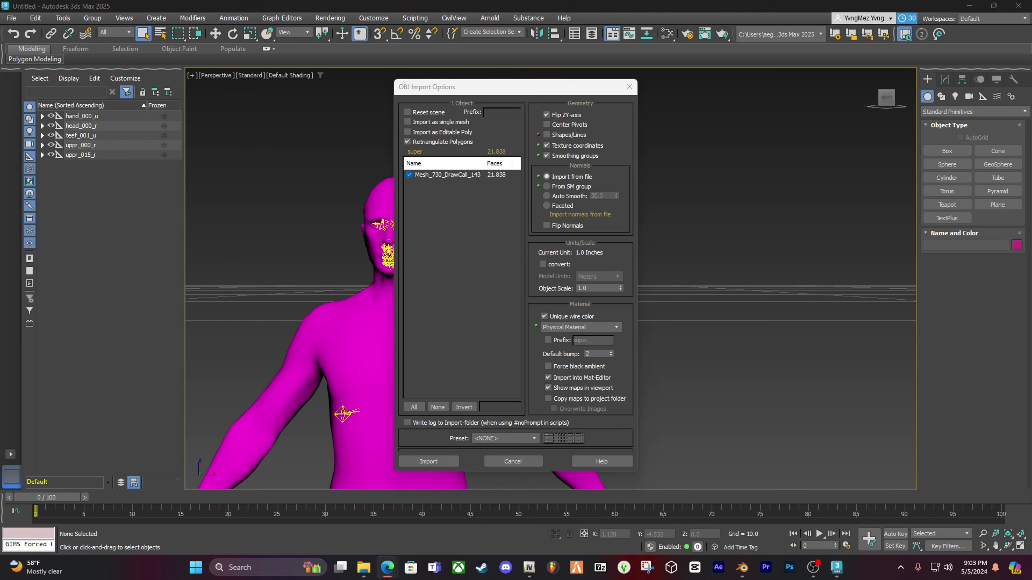
pyautogui.click(429, 462)
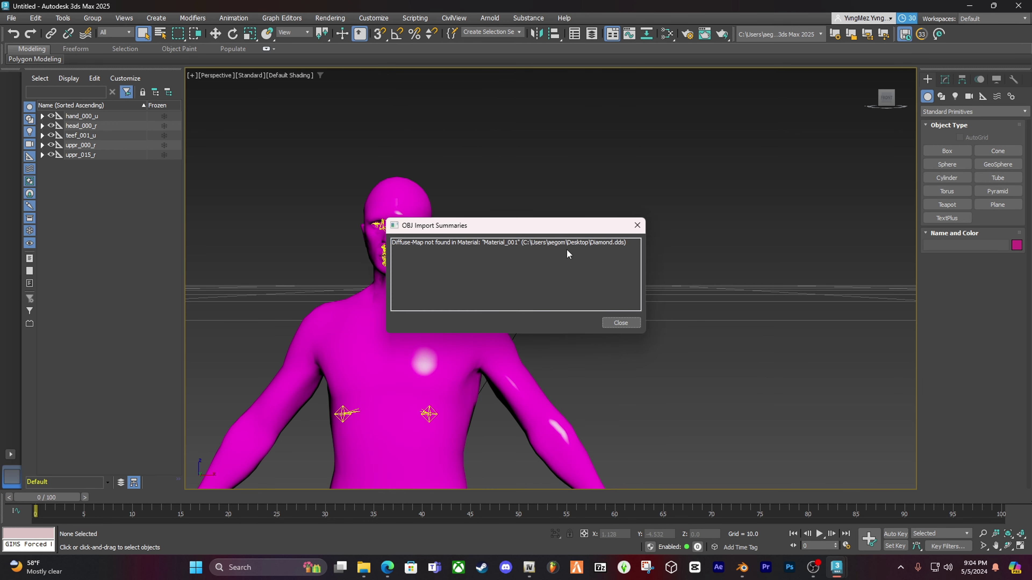
pyautogui.click(621, 323)
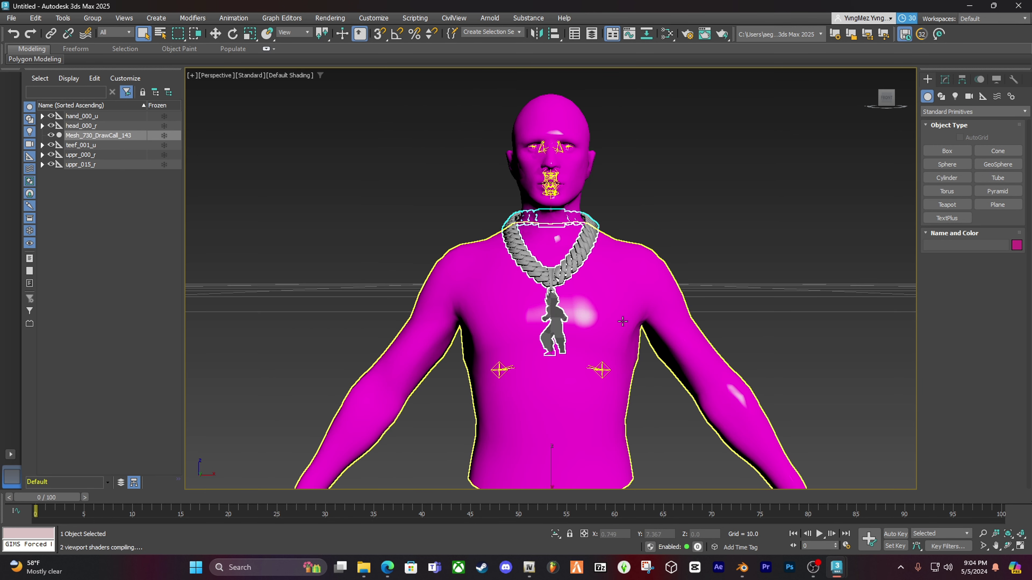
# Examine the imported Goku pendant chain around the neck from several angles and distances.
pyautogui.scroll(5, 650, 240)
pyautogui.scroll(-5, 649, 240)
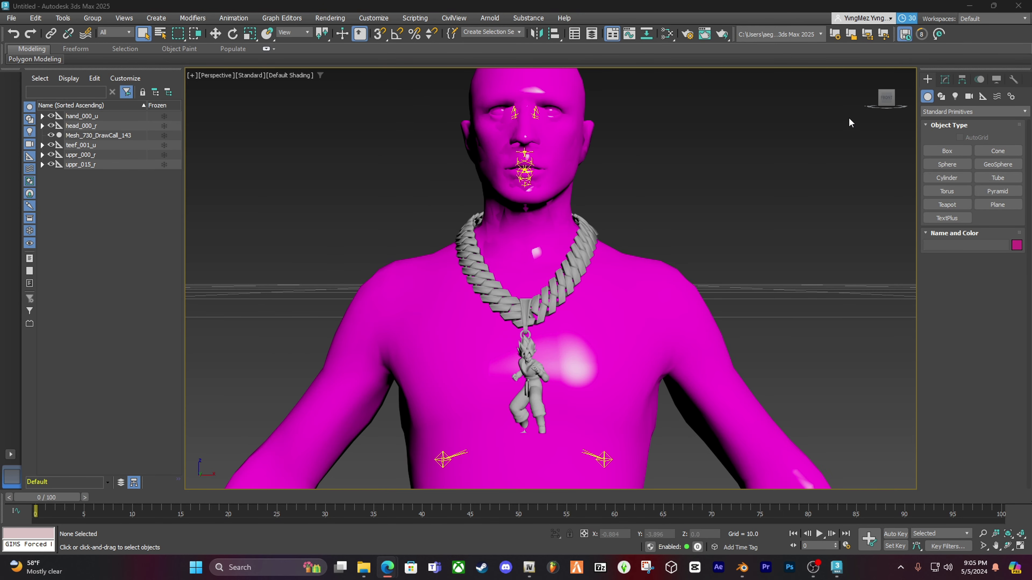
pyautogui.moveTo(893, 98); pyautogui.dragTo(930, 100)
pyautogui.keyDown('alt'); pyautogui.moveTo(527, 312); pyautogui.dragTo(770, 343, button='middle'); pyautogui.keyUp('alt')
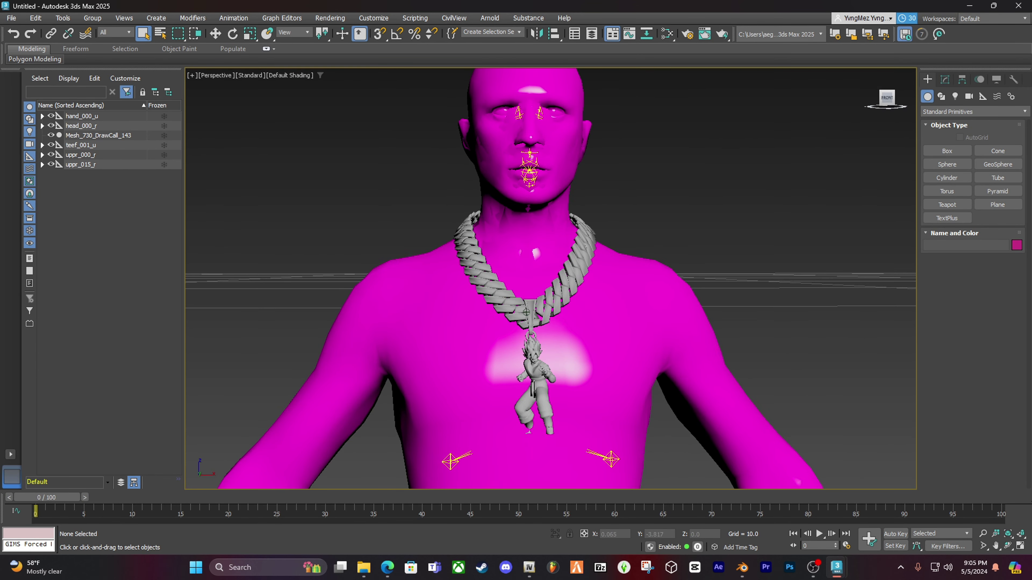
pyautogui.scroll(-5, 818, 155)
pyautogui.moveTo(888, 100)
pyautogui.mouseDown()
pyautogui.moveTo(916, 103)
pyautogui.moveTo(896, 106)
pyautogui.mouseUp()
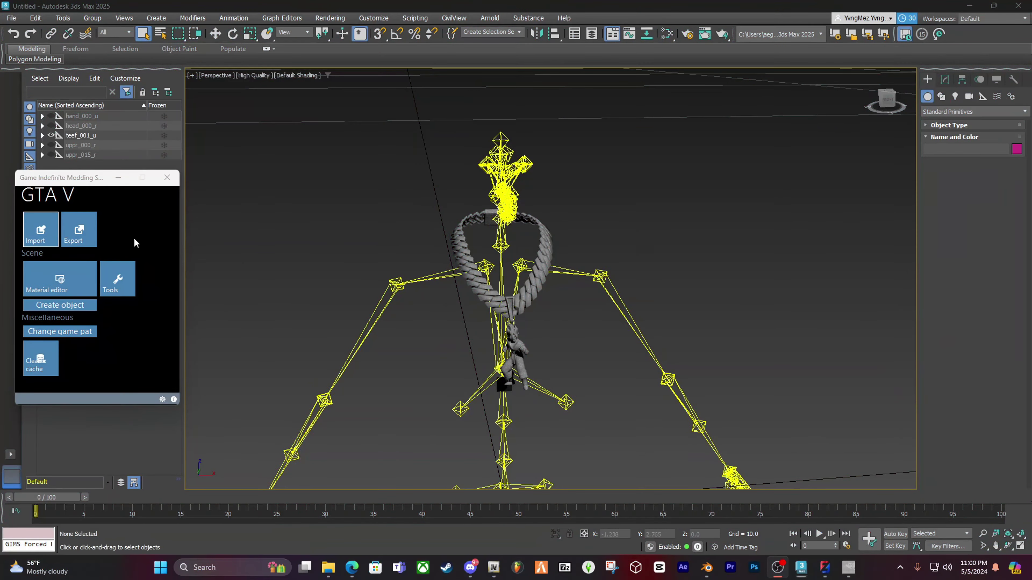
# Export only the teef_001_u dictionary with GIMS to the pend > chain done folder, excluding the head, hand and upper-body models.
pyautogui.click(86, 234)
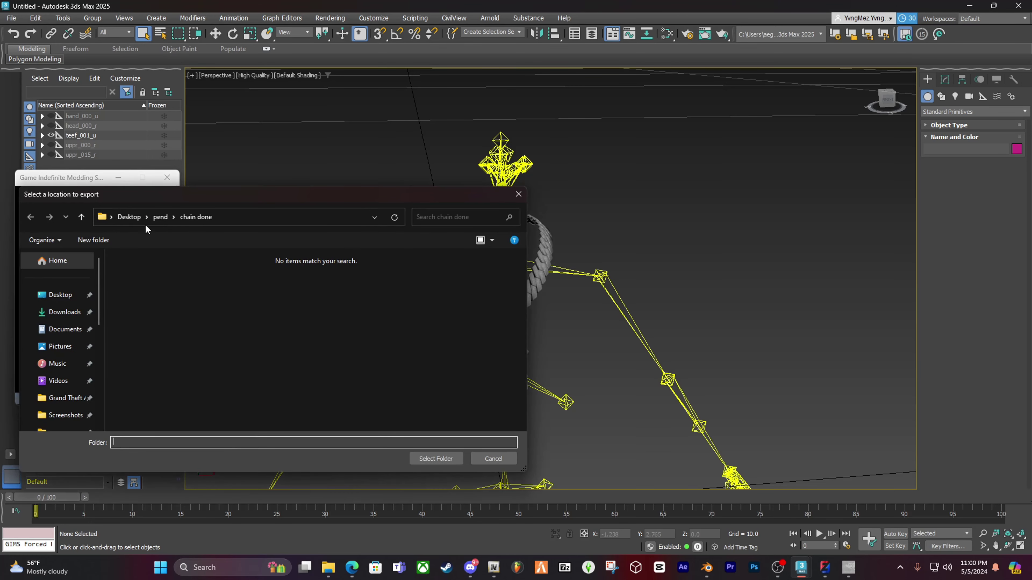
pyautogui.click(434, 458)
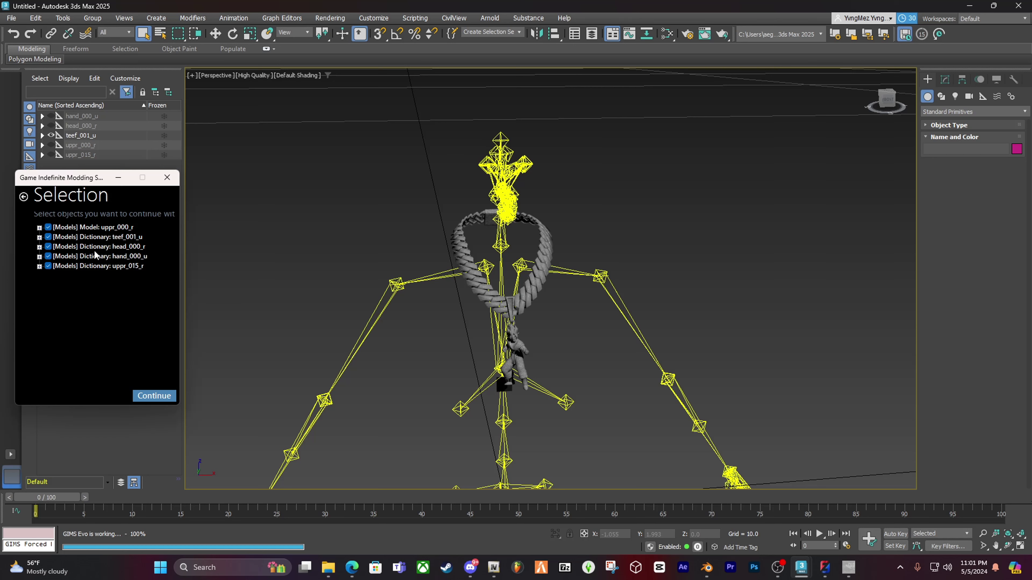
pyautogui.click(44, 241)
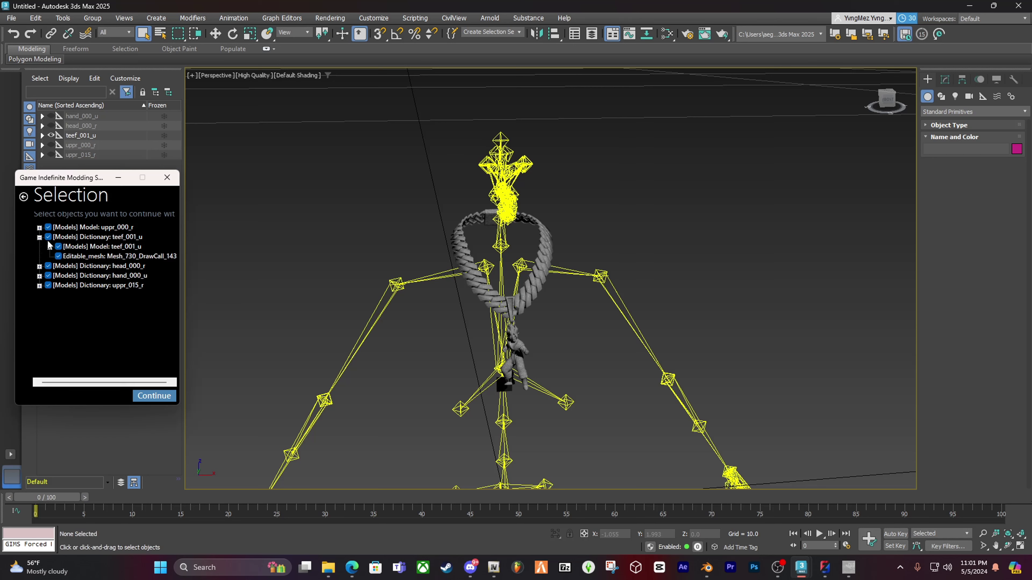
pyautogui.click(40, 237)
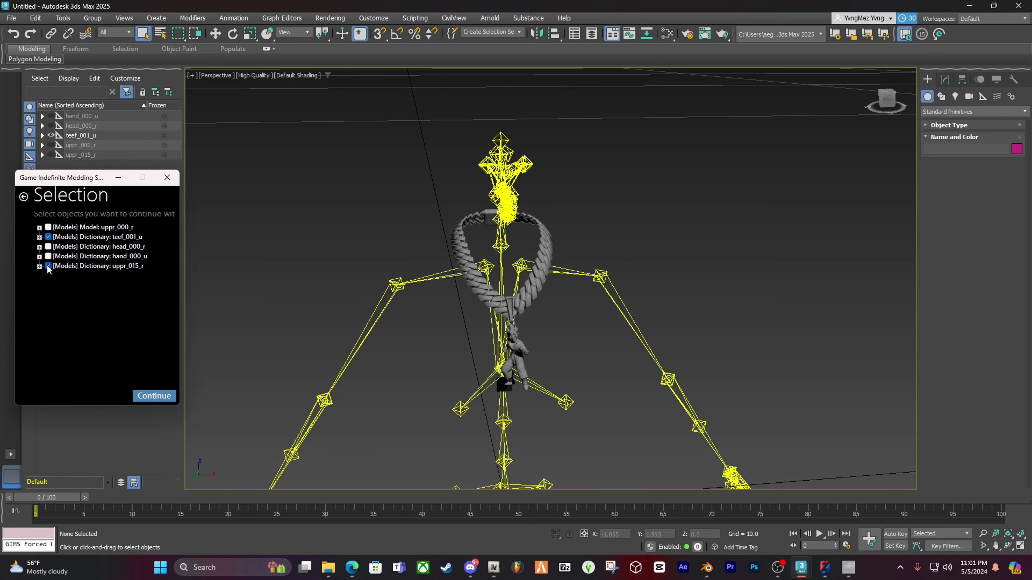
pyautogui.click(153, 396)
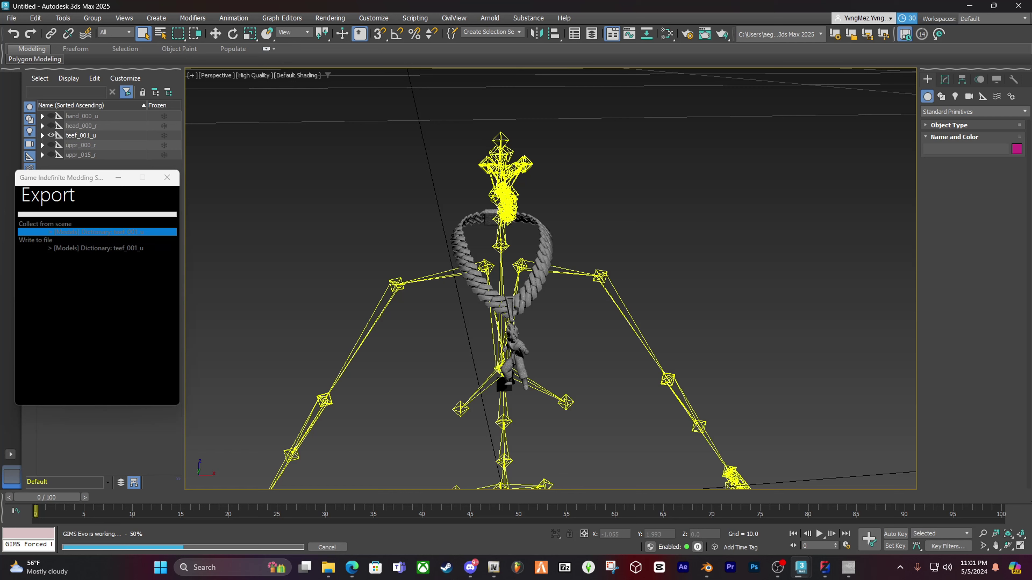
# Open the pend > chain done folder in File Explorer and place its window below the OpenIV file list.
pyautogui.click(328, 567)
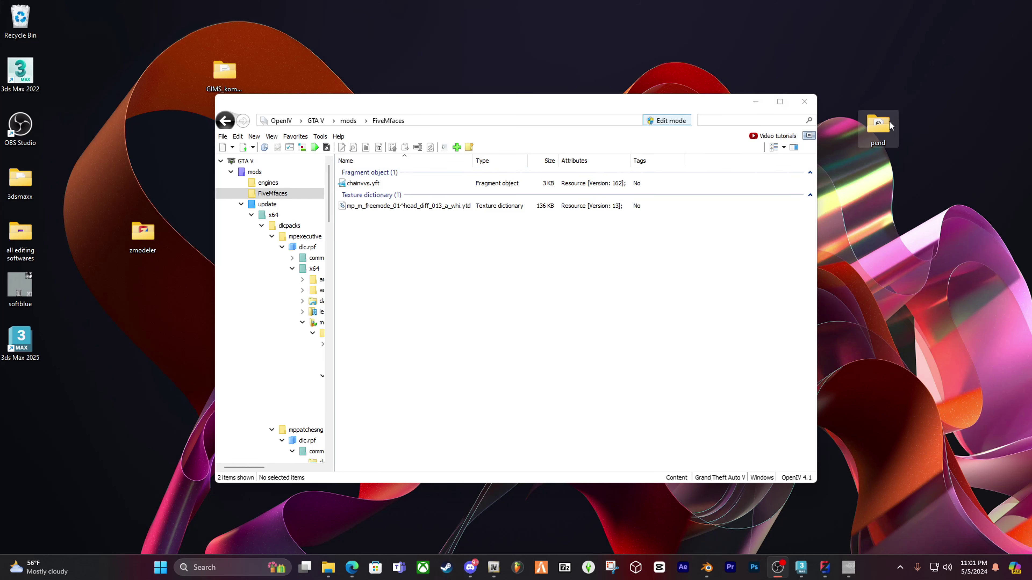
pyautogui.doubleClick(882, 123)
pyautogui.doubleClick(324, 301)
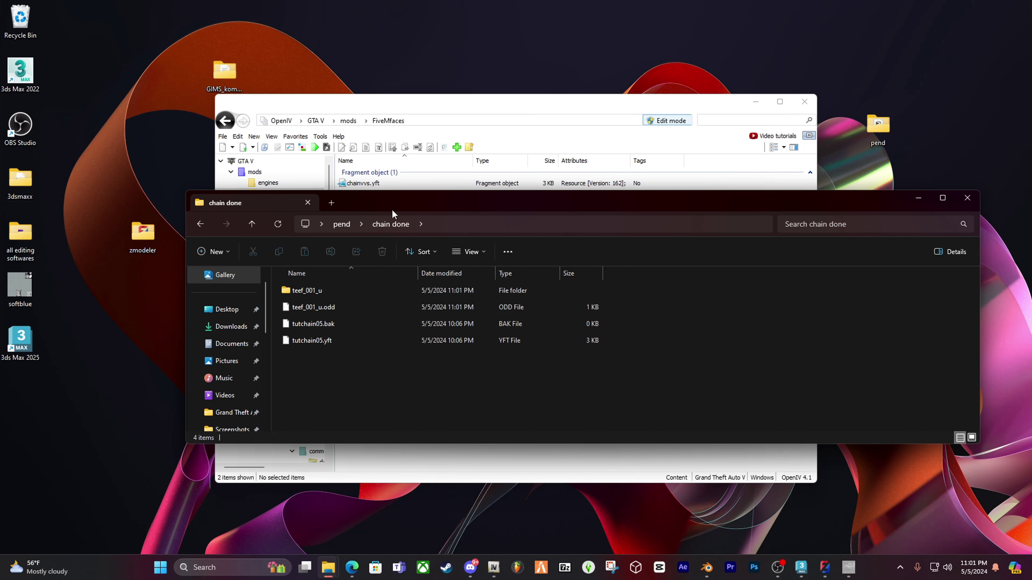
pyautogui.moveTo(392, 205); pyautogui.dragTo(391, 390)
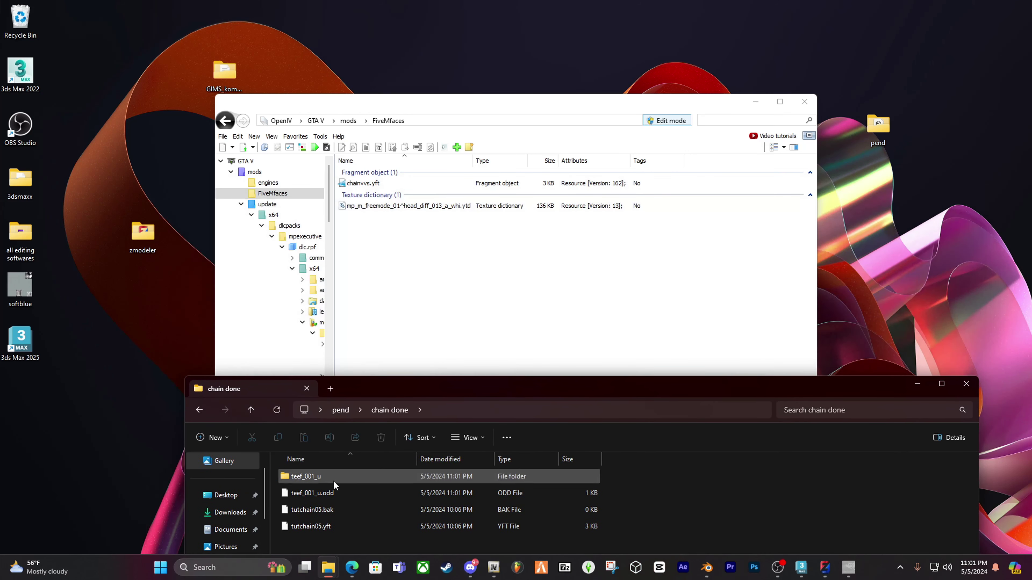
# Import teef_001_u.odd into OpenIV's FiveMfaces folder and preview the resulting teef_001_u.ydd chain model from different angles.
pyautogui.moveTo(324, 491); pyautogui.dragTo(392, 250)
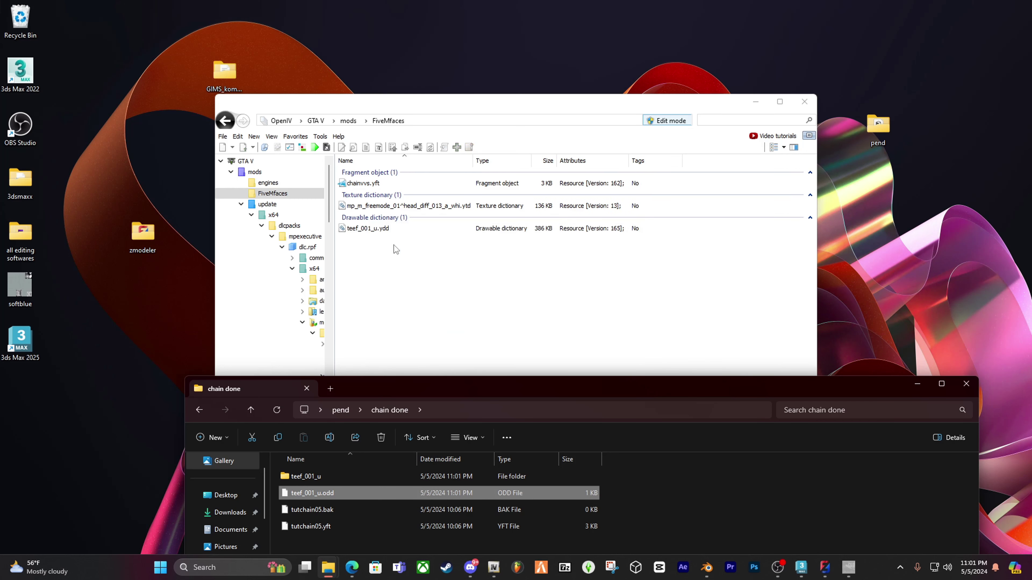
pyautogui.doubleClick(367, 229)
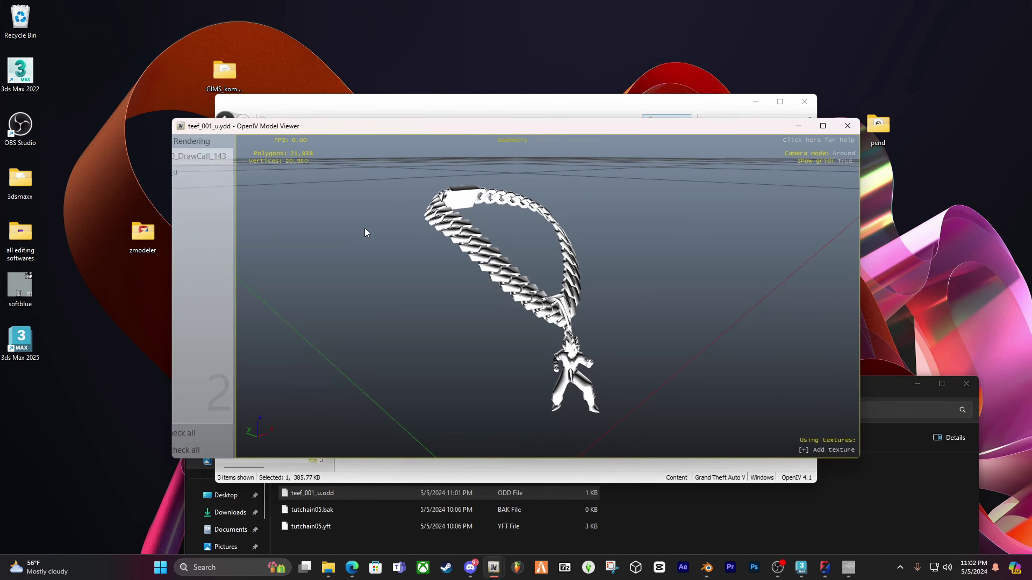
pyautogui.moveTo(636, 319); pyautogui.dragTo(253, 269)
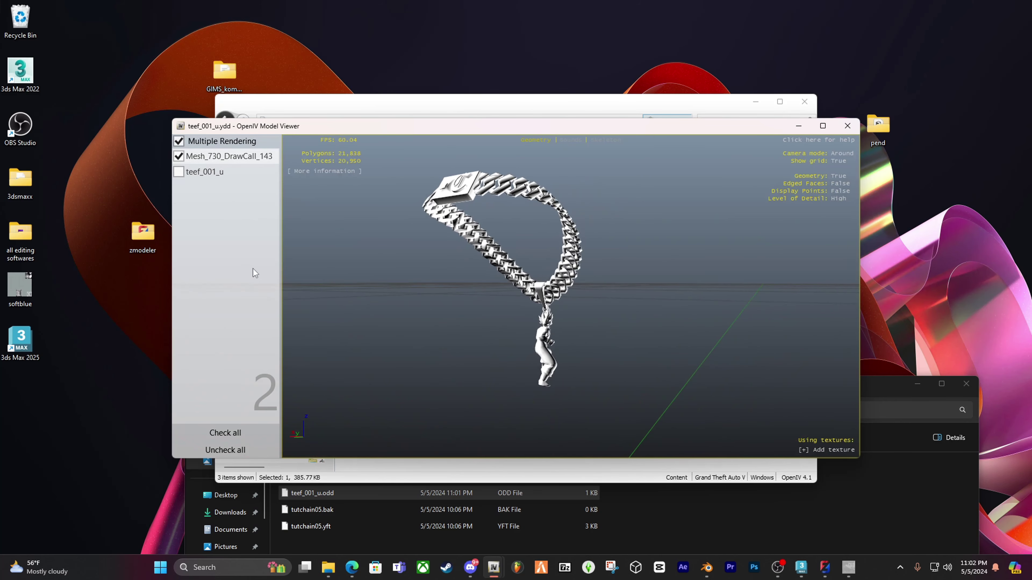
pyautogui.click(848, 127)
# Add both ODR files from the exported teef_001_u folder and the mesh file from its Mesh_730_DrawCall_143 subfolder to FiveMfaces.
pyautogui.click(693, 523)
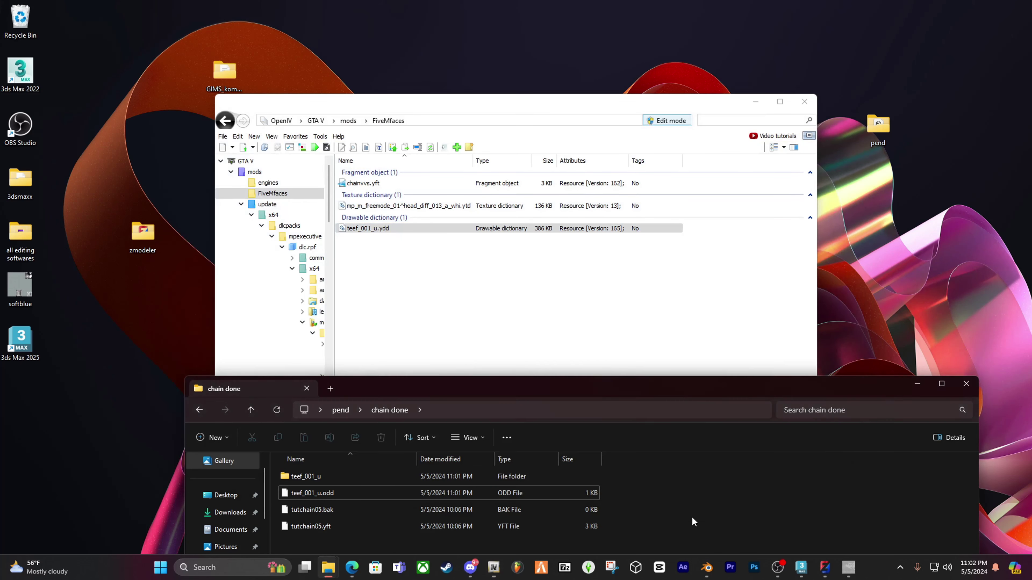
pyautogui.doubleClick(324, 473)
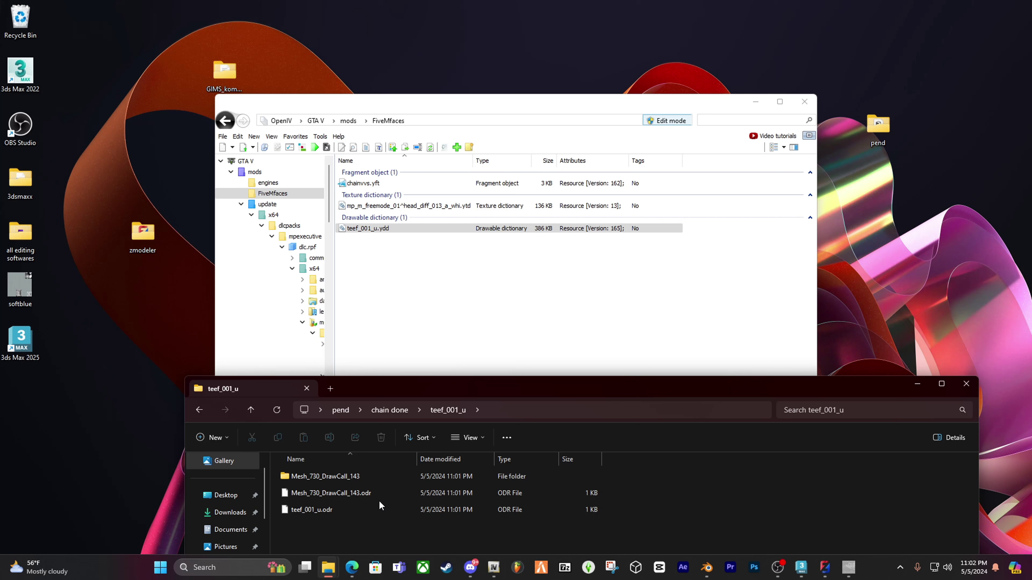
pyautogui.moveTo(351, 533); pyautogui.dragTo(425, 299)
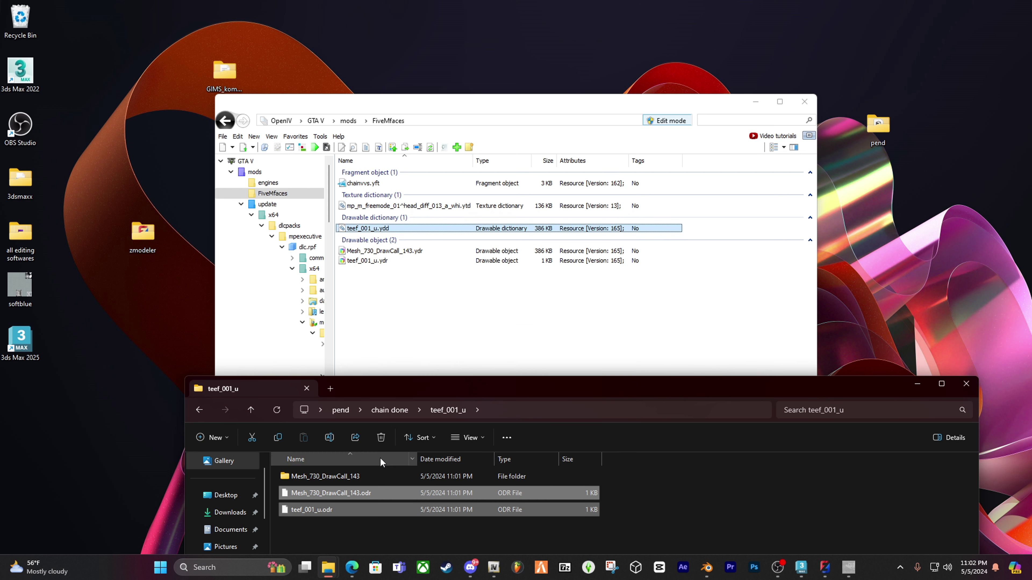
pyautogui.doubleClick(344, 476)
pyautogui.moveTo(358, 479); pyautogui.dragTo(416, 320)
# Inspect the teef_001_u.ydd chain and Goku pendant from several angles in the model viewer and close the viewer.
pyautogui.doubleClick(378, 228)
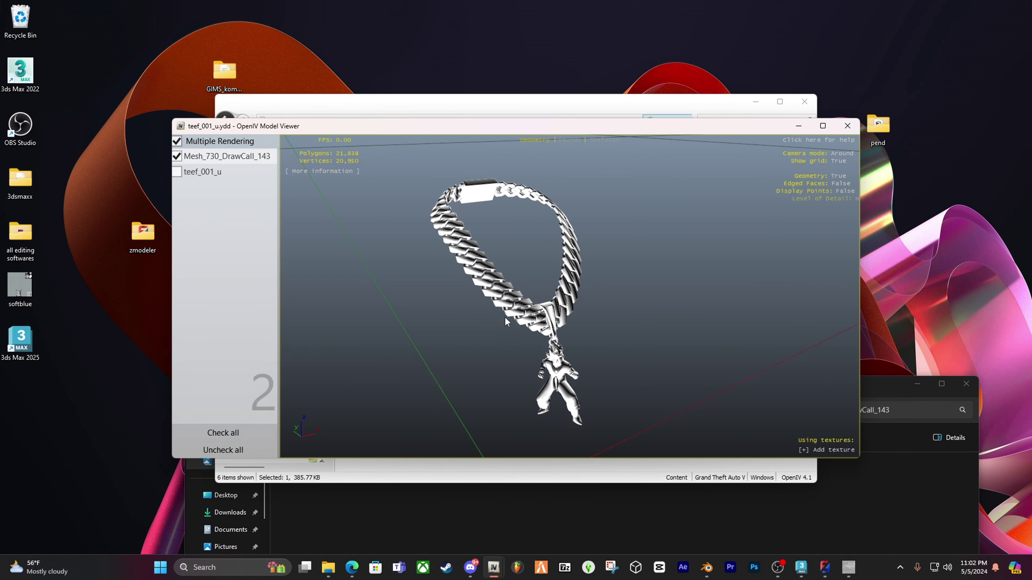
pyautogui.moveTo(500, 312); pyautogui.dragTo(424, 352)
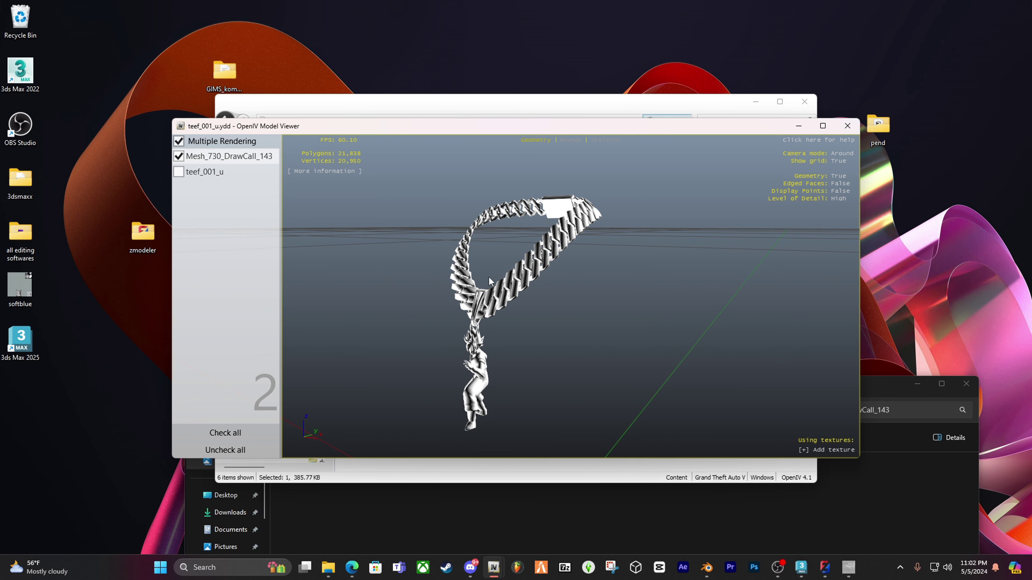
pyautogui.moveTo(489, 278); pyautogui.dragTo(860, 147)
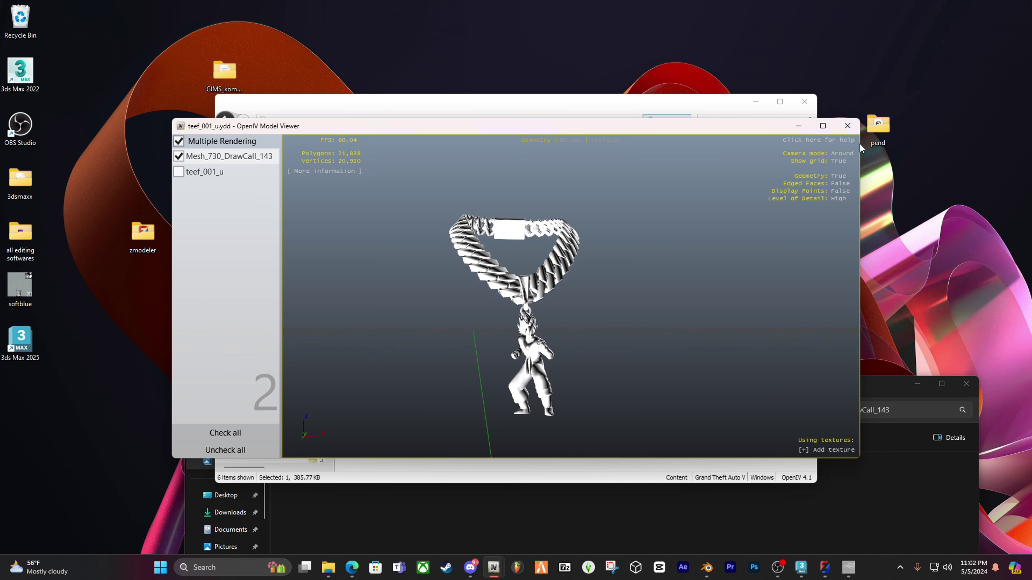
pyautogui.click(847, 125)
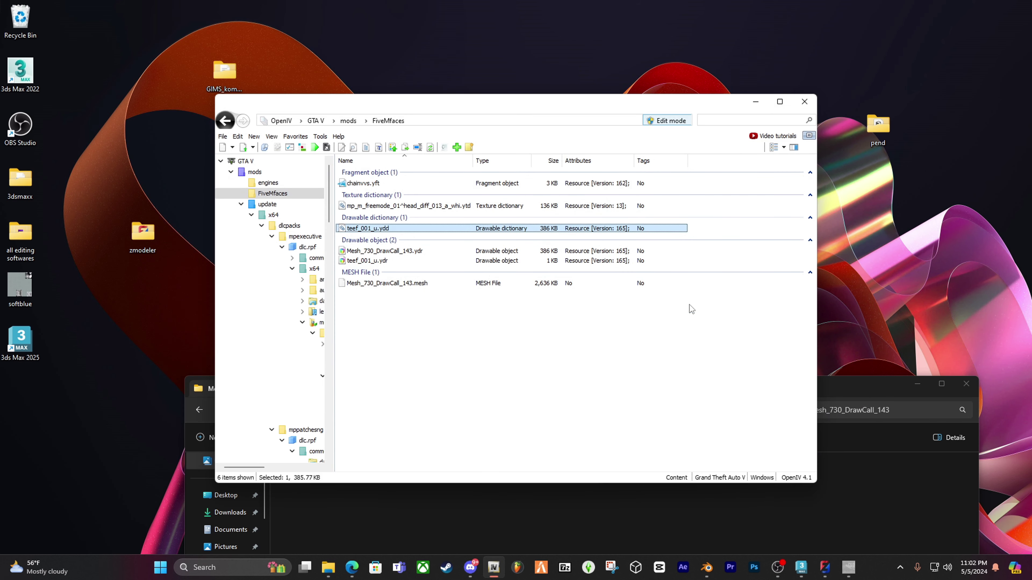
pyautogui.click(853, 389)
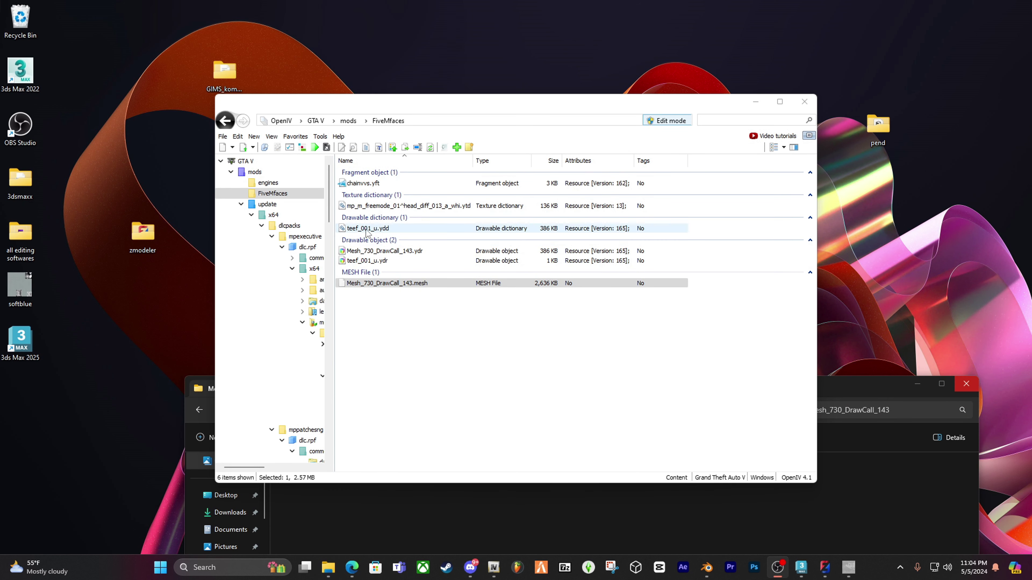
# Create a new desktop folder named chainfivem.
pyautogui.rightClick(887, 243)
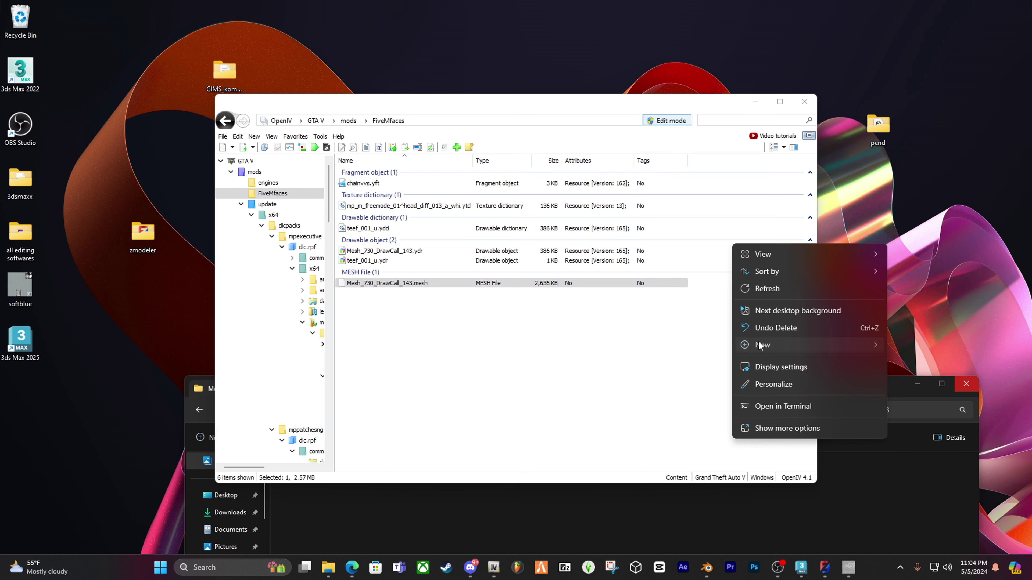
pyautogui.moveTo(758, 344)
pyautogui.click(906, 344)
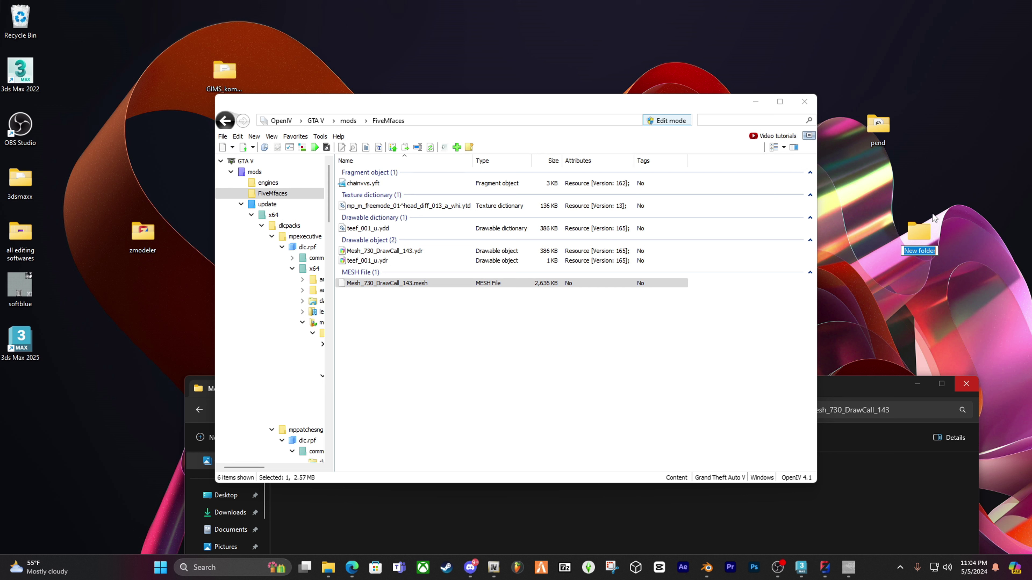
pyautogui.write('chainfivem')
pyautogui.press('Return')
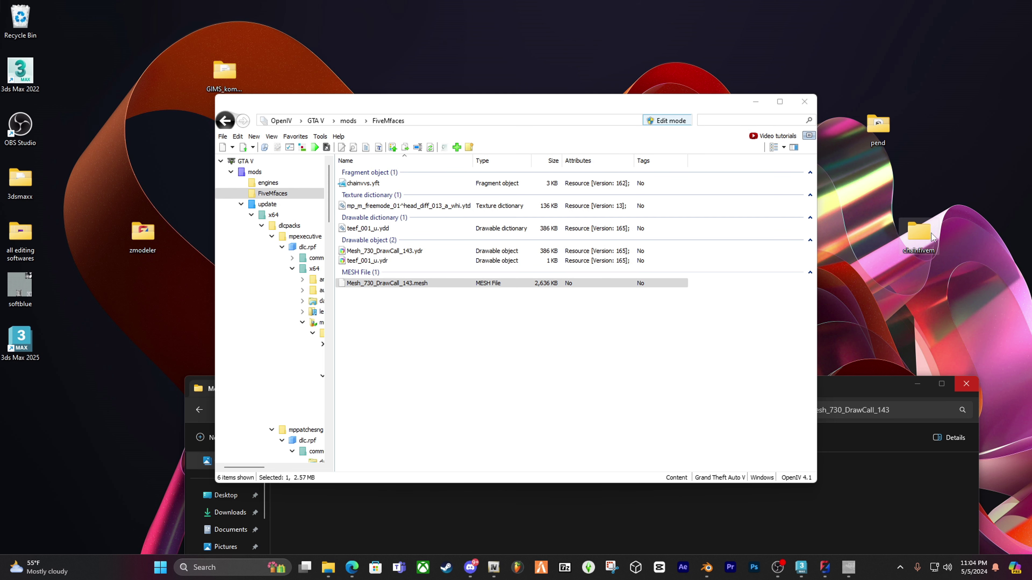
# Open the chainfivem folder and create a subfolder named stream inside it.
pyautogui.doubleClick(921, 236)
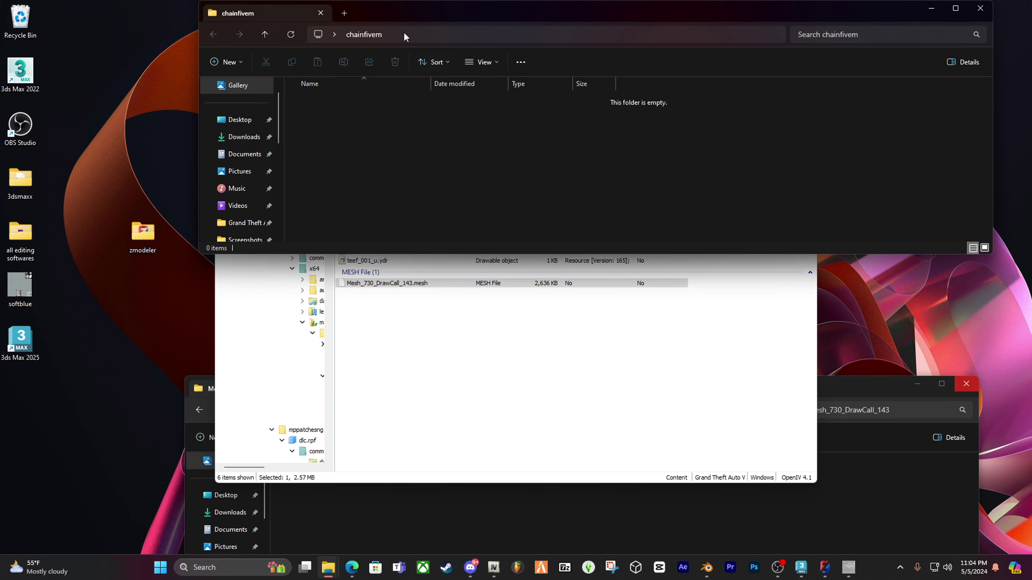
pyautogui.moveTo(452, 17); pyautogui.dragTo(465, 97)
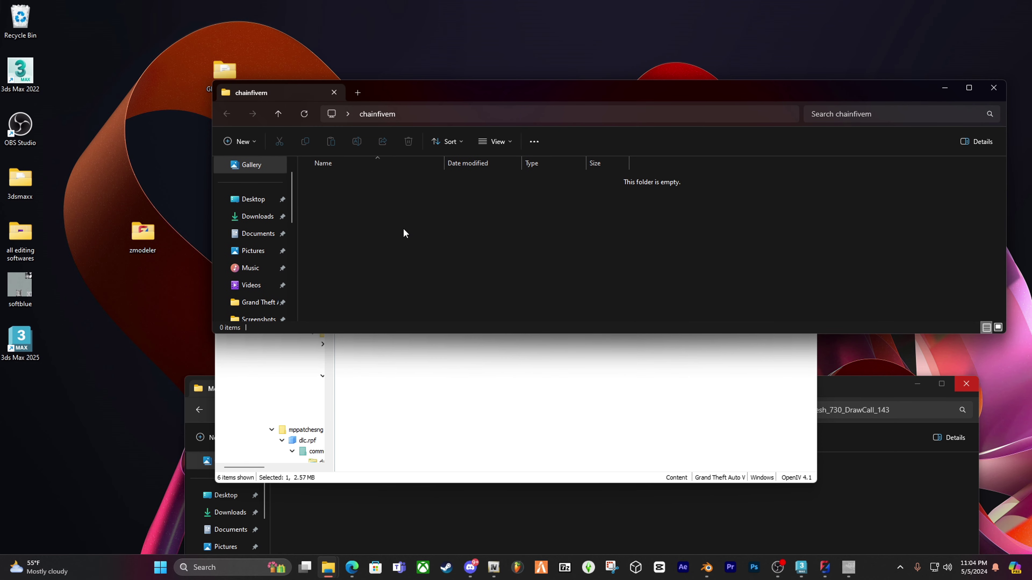
pyautogui.rightClick(403, 228)
pyautogui.moveTo(446, 310)
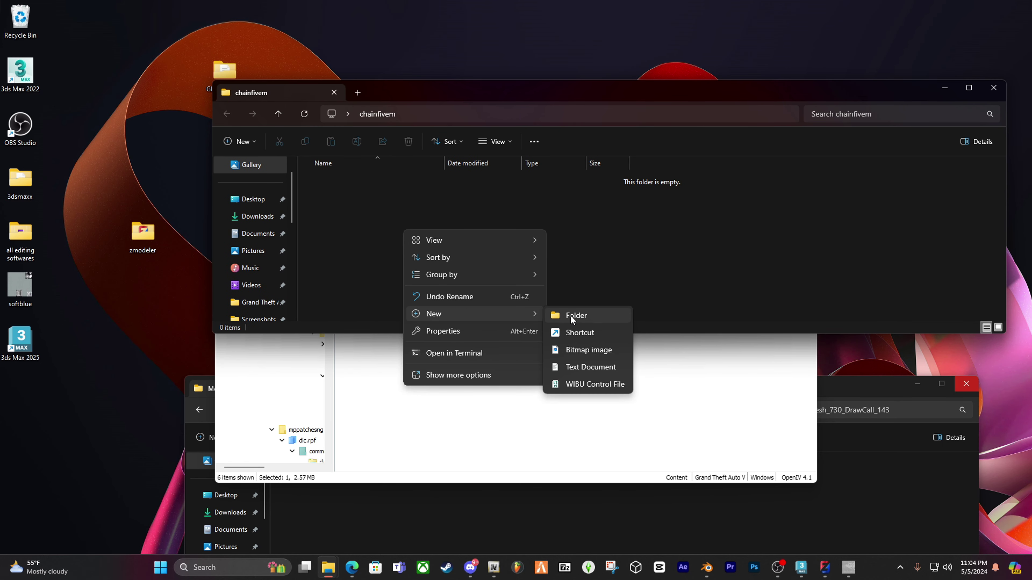
pyautogui.click(570, 314)
pyautogui.write('stream')
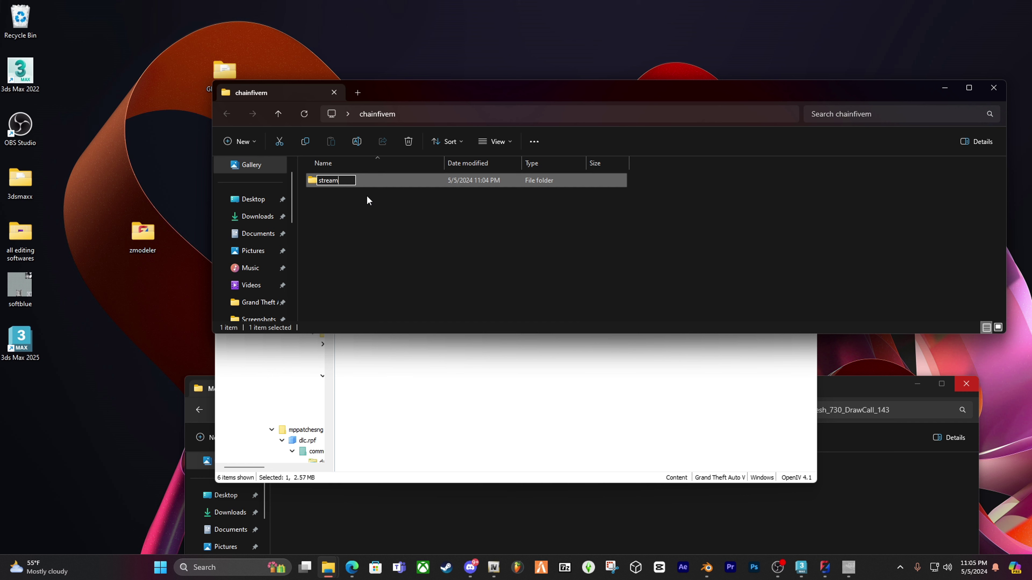
pyautogui.press('Return')
# Create a new text document beside the stream folder, keep its default name, and switch to Microsoft Edge.
pyautogui.rightClick(359, 223)
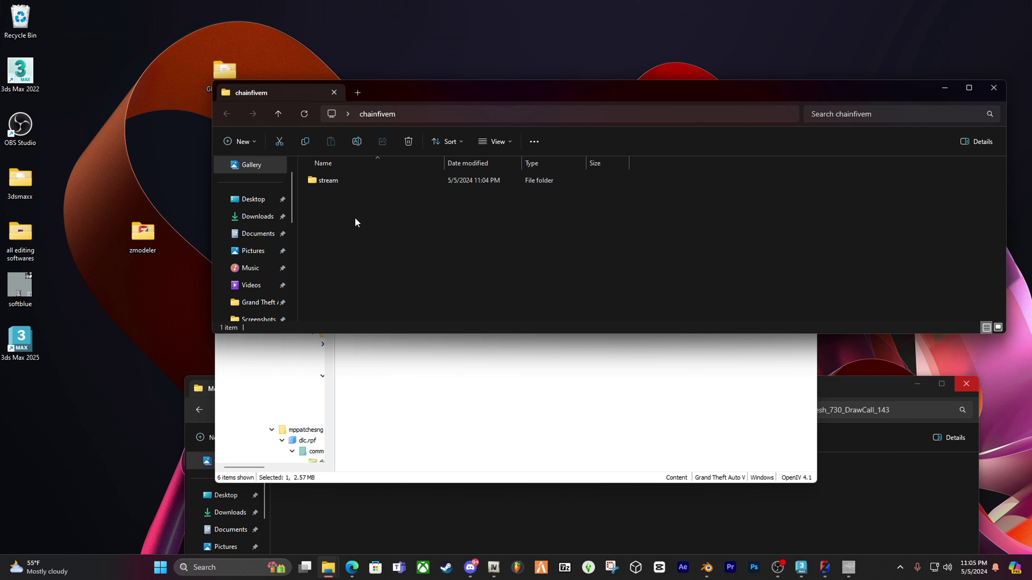
pyautogui.moveTo(394, 304)
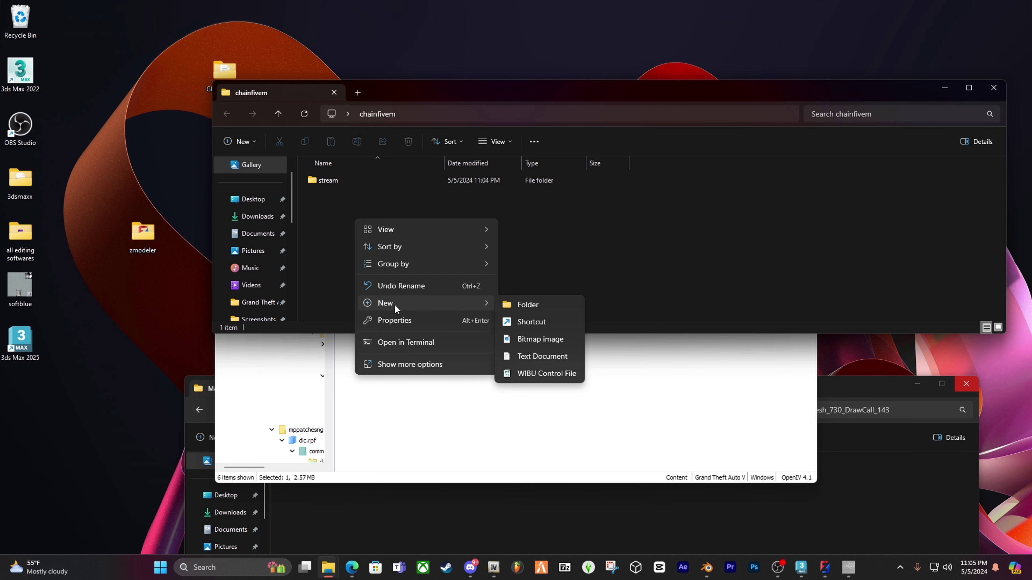
pyautogui.click(538, 355)
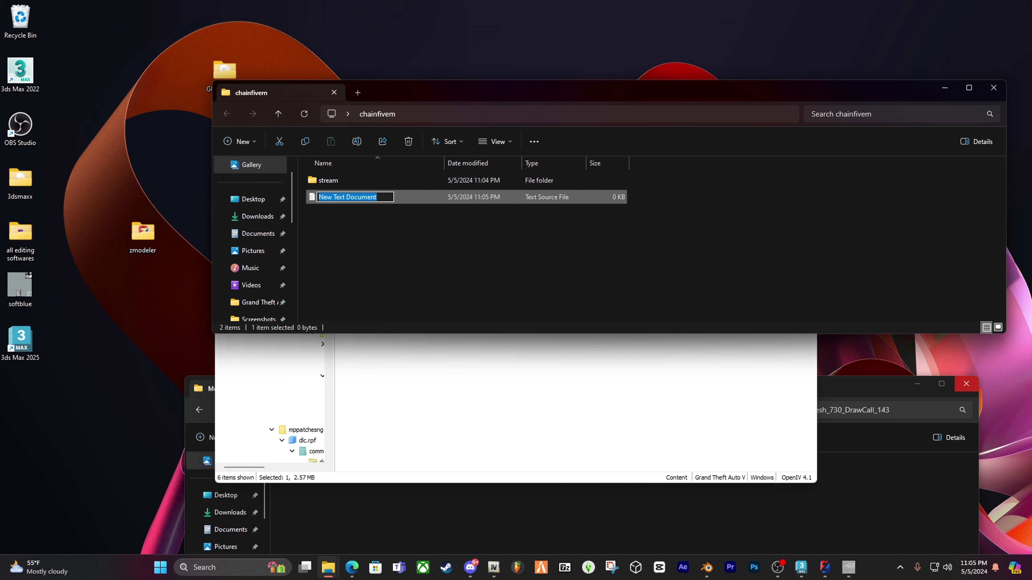
pyautogui.click(351, 566)
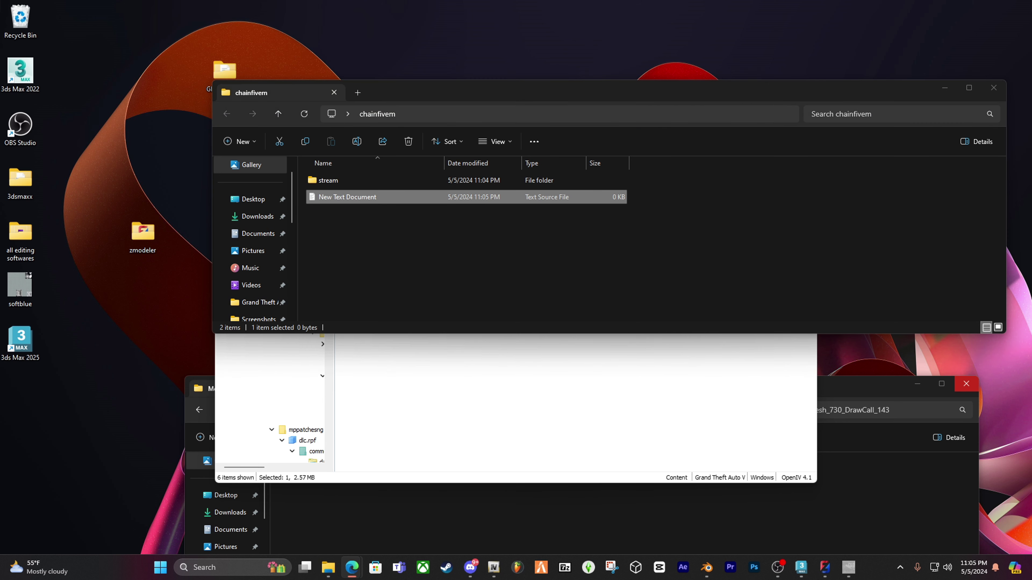